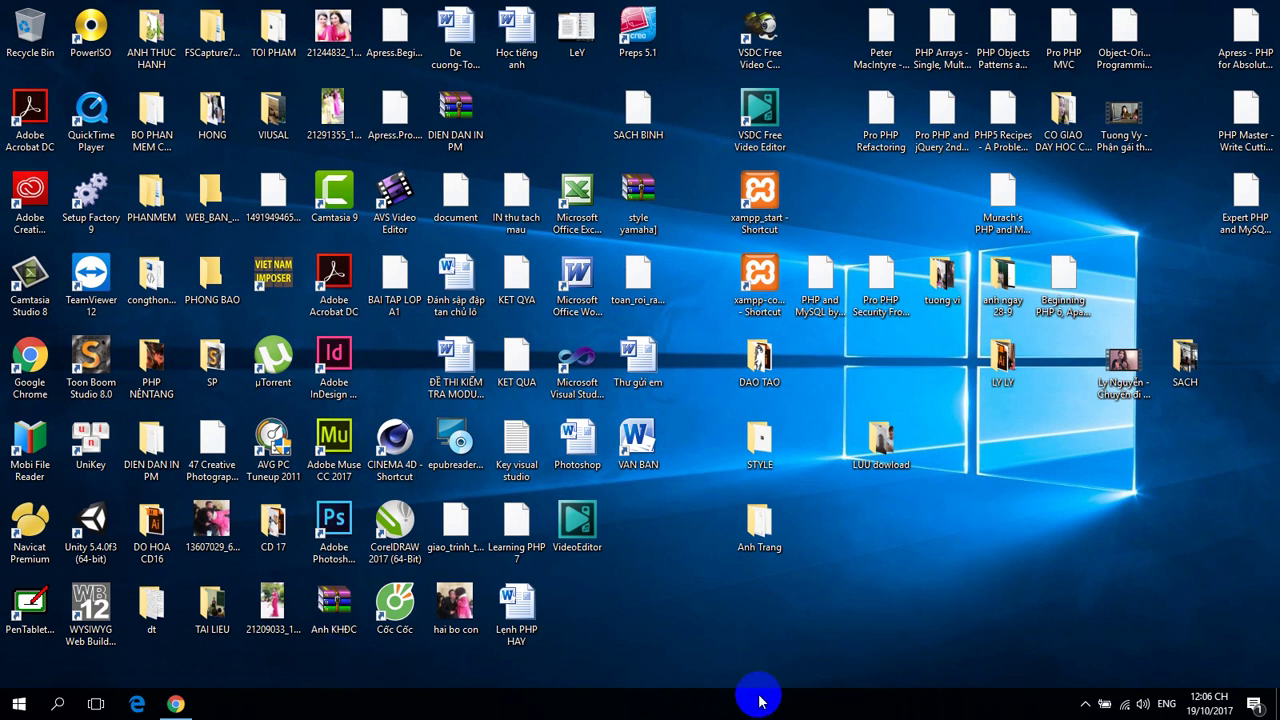
- Launch Toon Boom Studio and create a new project named "BAI 1 gioi thieu cong cu va tinhnang co ban"
double_click(92, 362)
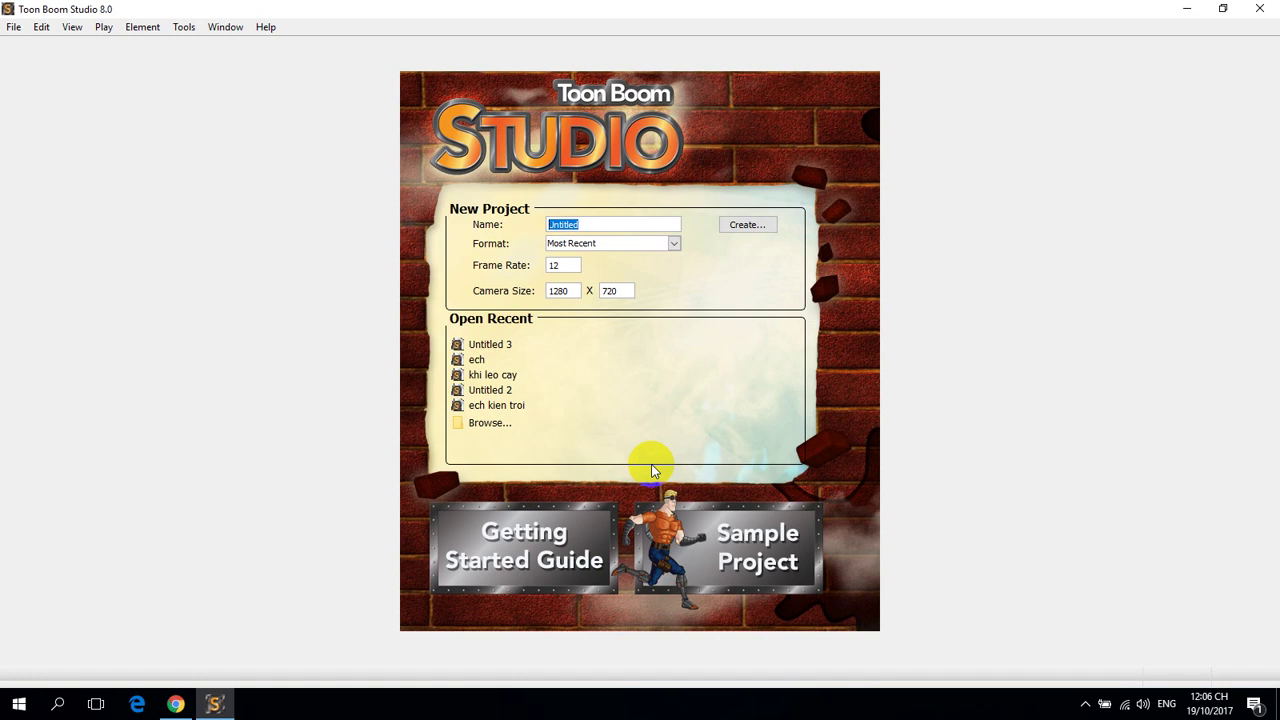
key(BackSpace)
text(BAI 1 gioi thieu cong cu va tinhnang )
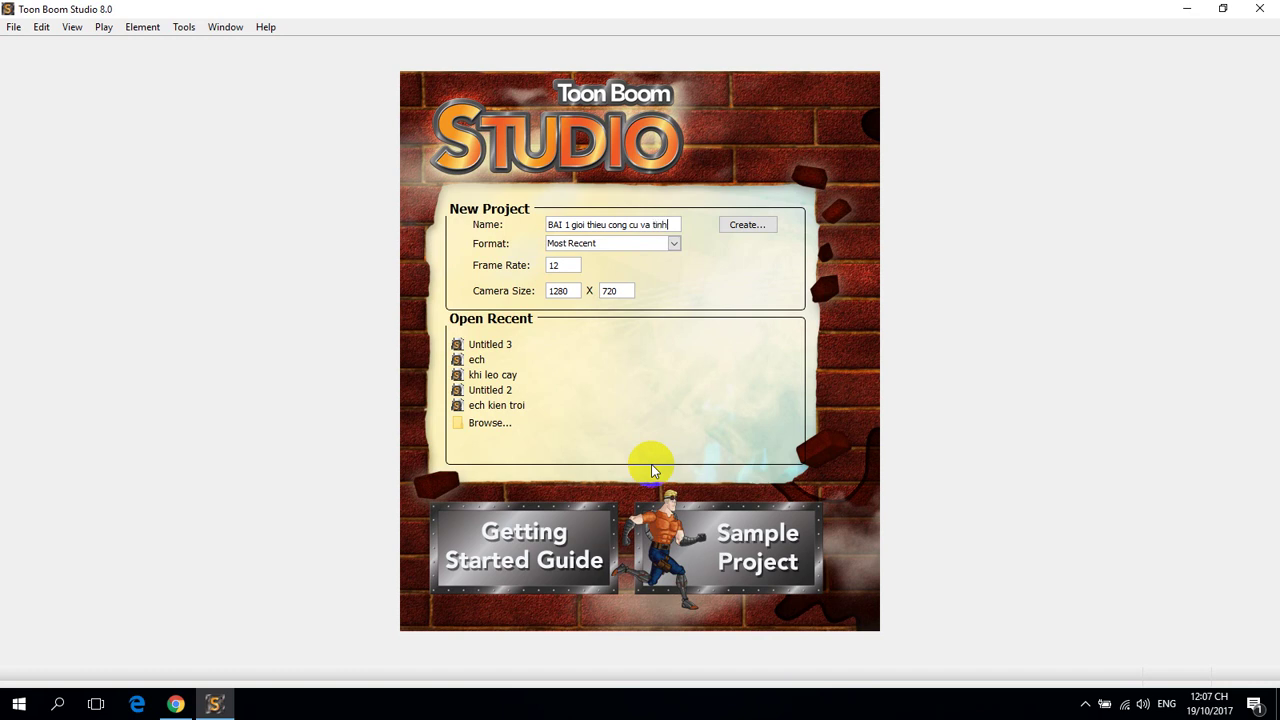
text(co ban)
key(Return)
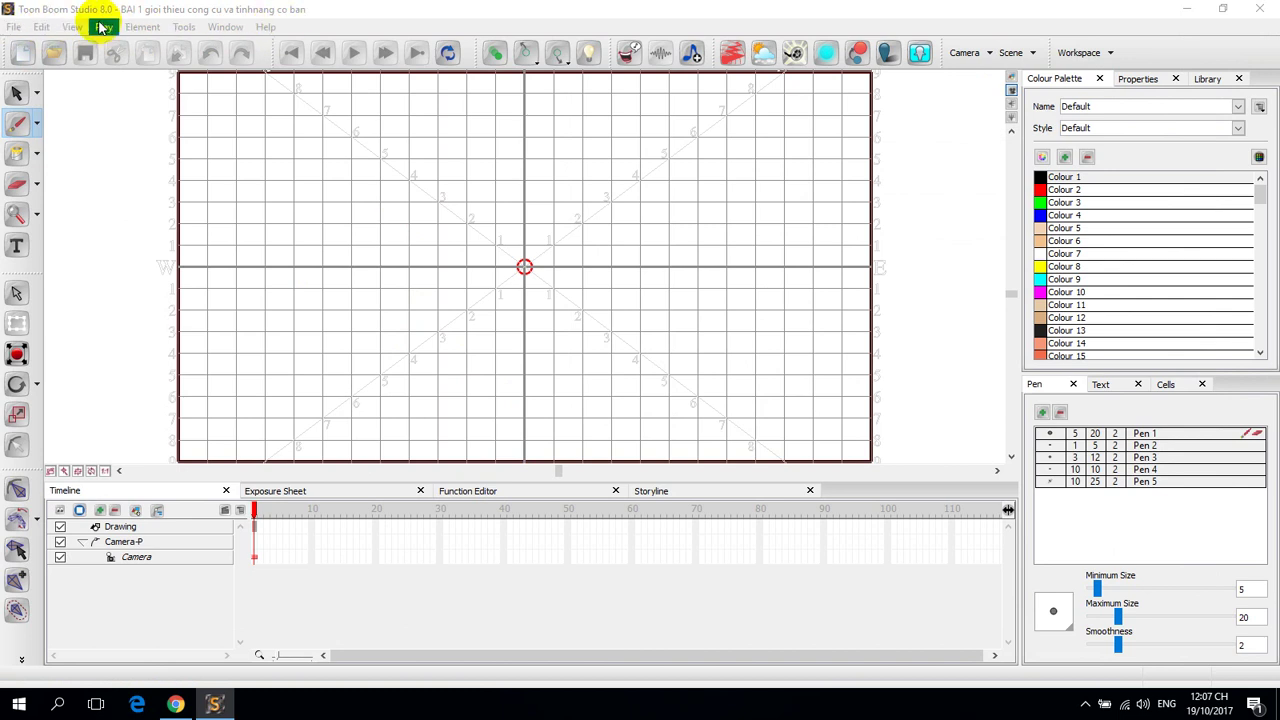
- Review the project's frame rate and camera size in the animation properties
click(13, 28)
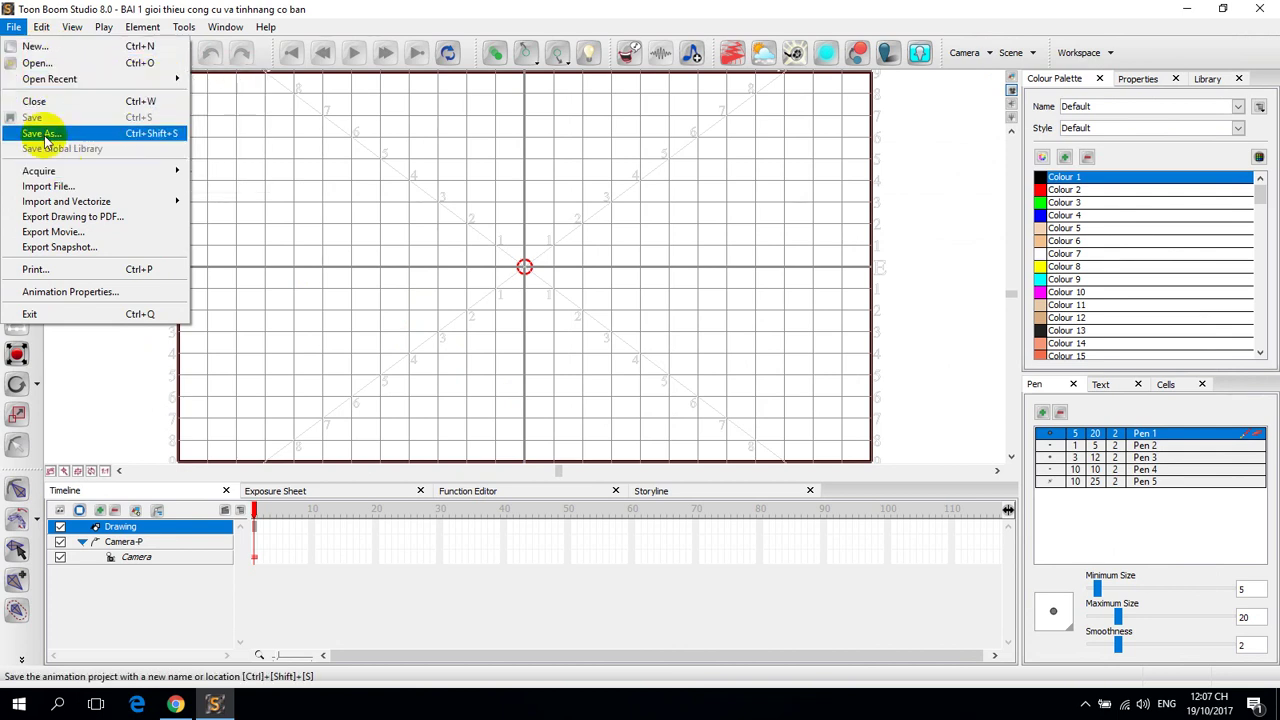
mouse_move(47, 204)
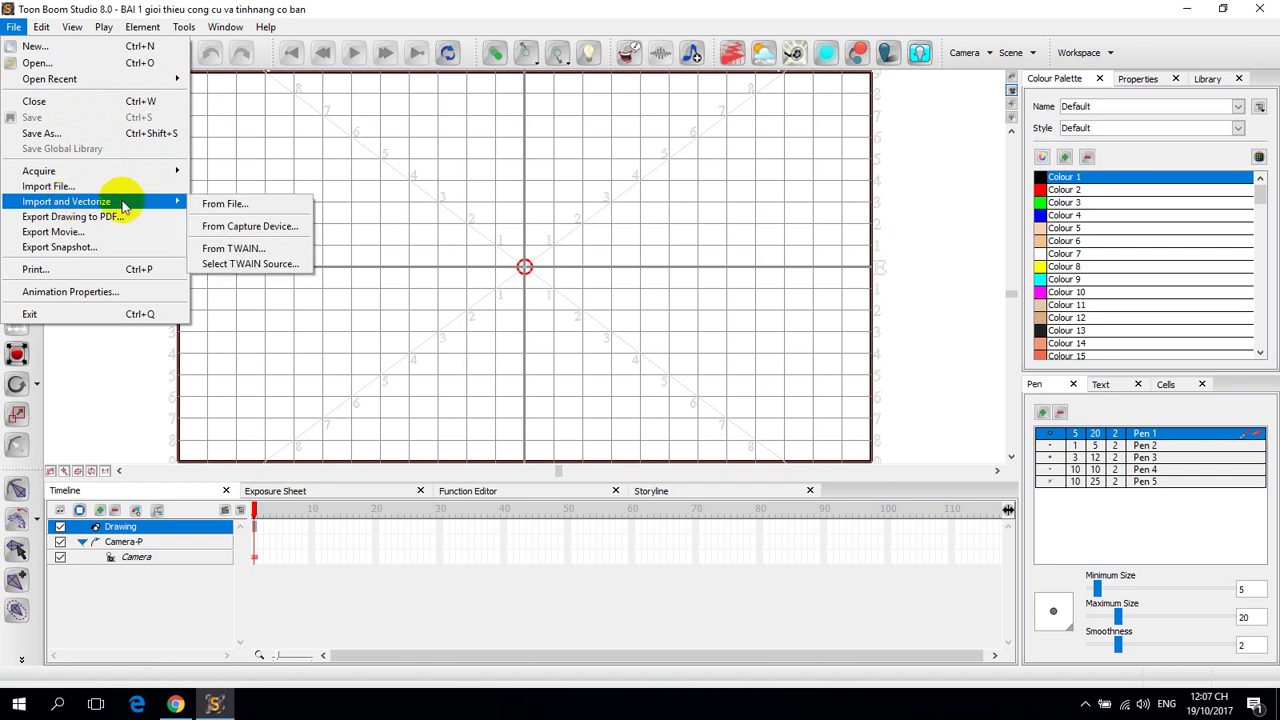
click(70, 300)
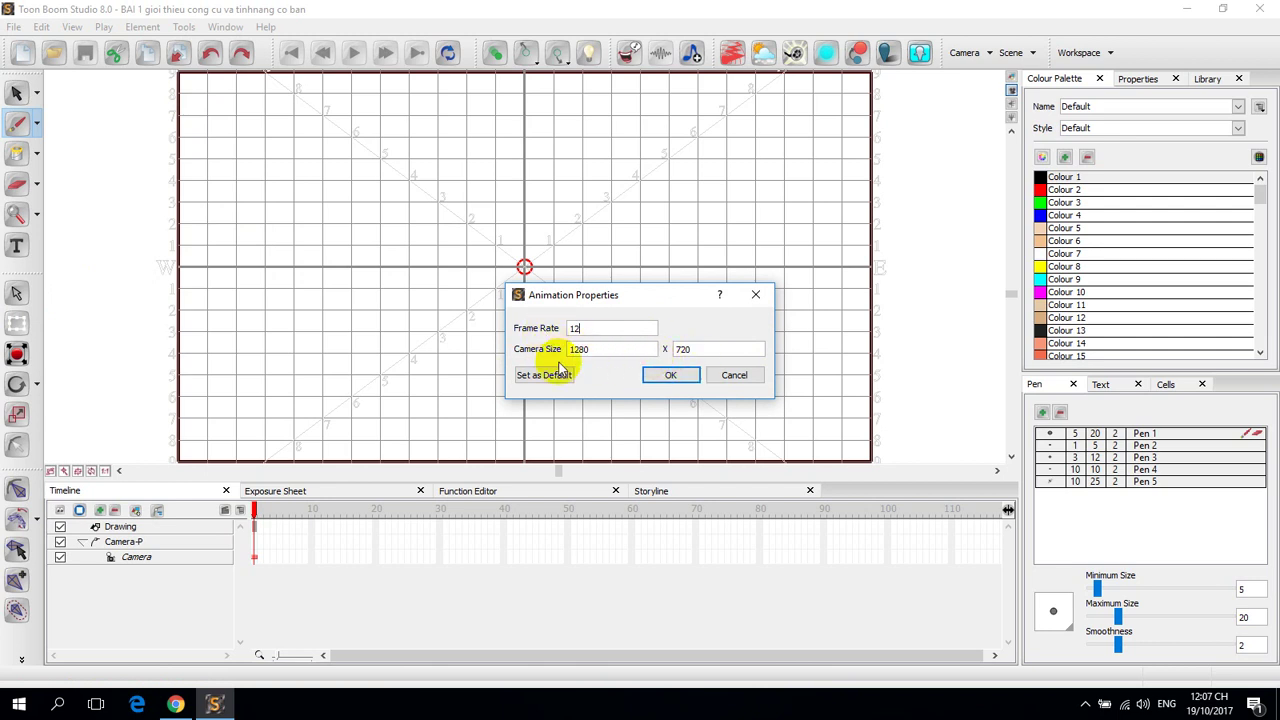
click(670, 373)
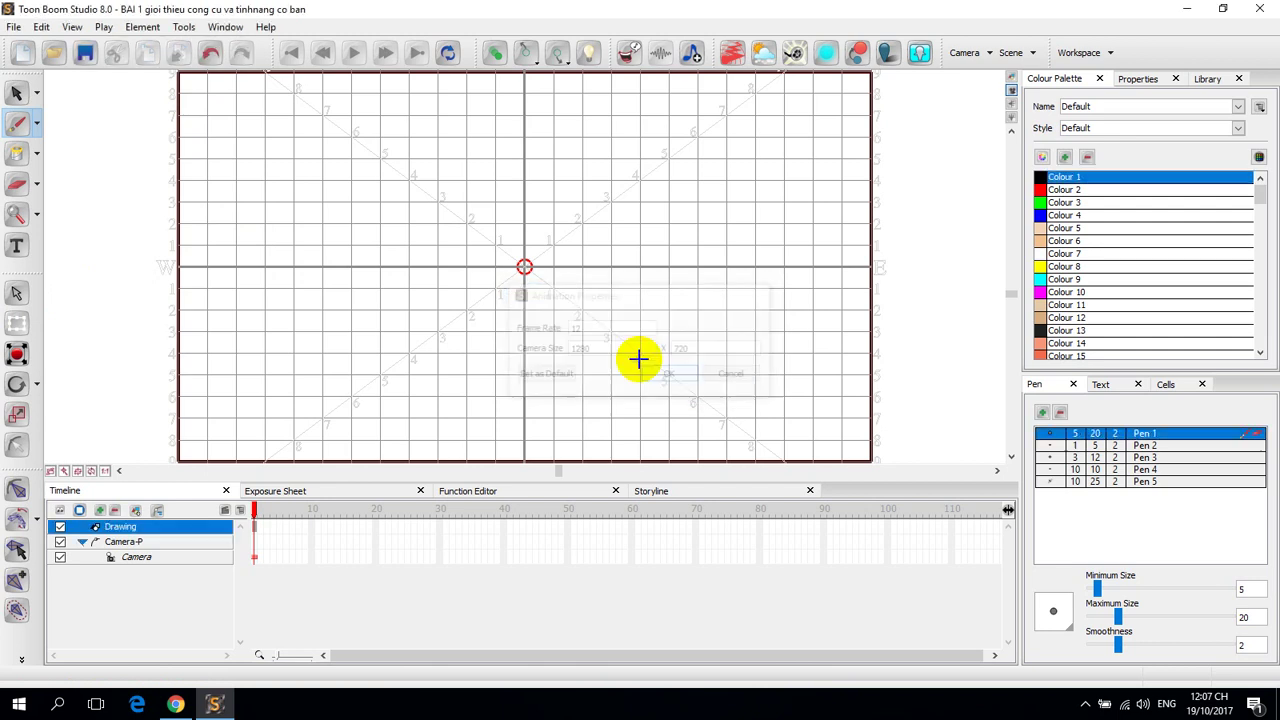
click(41, 27)
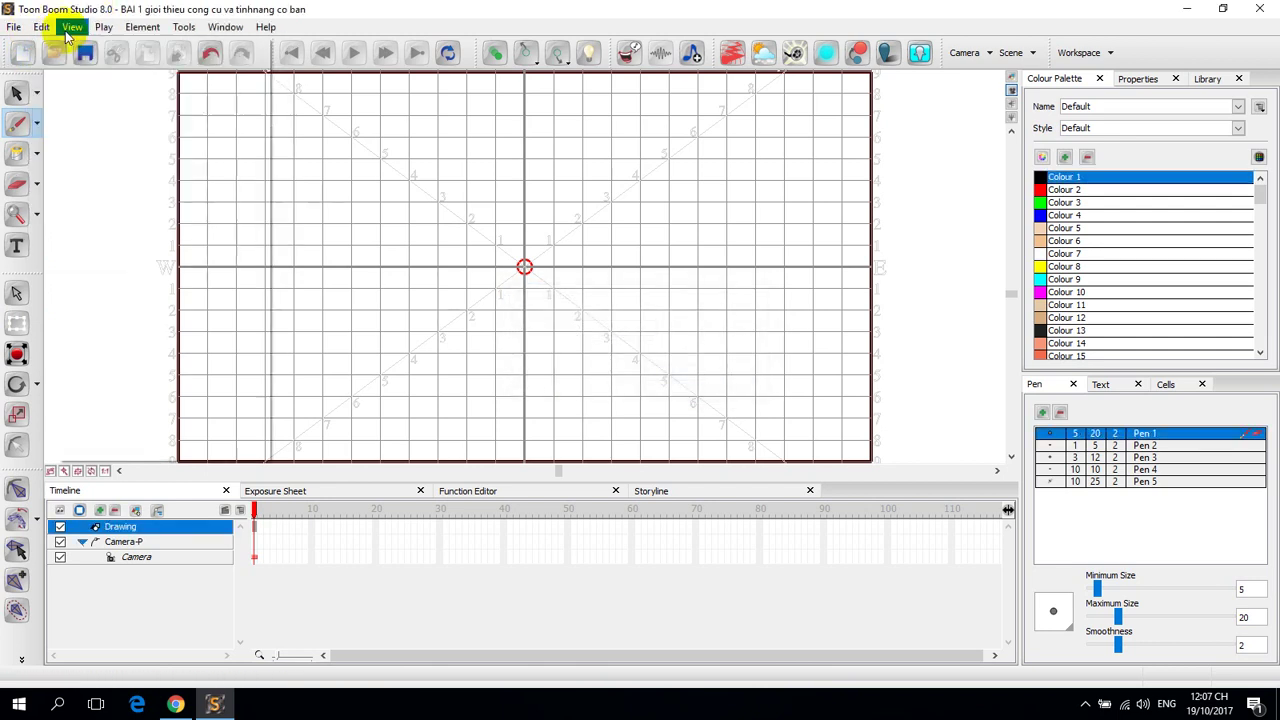
click(72, 27)
mouse_move(45, 28)
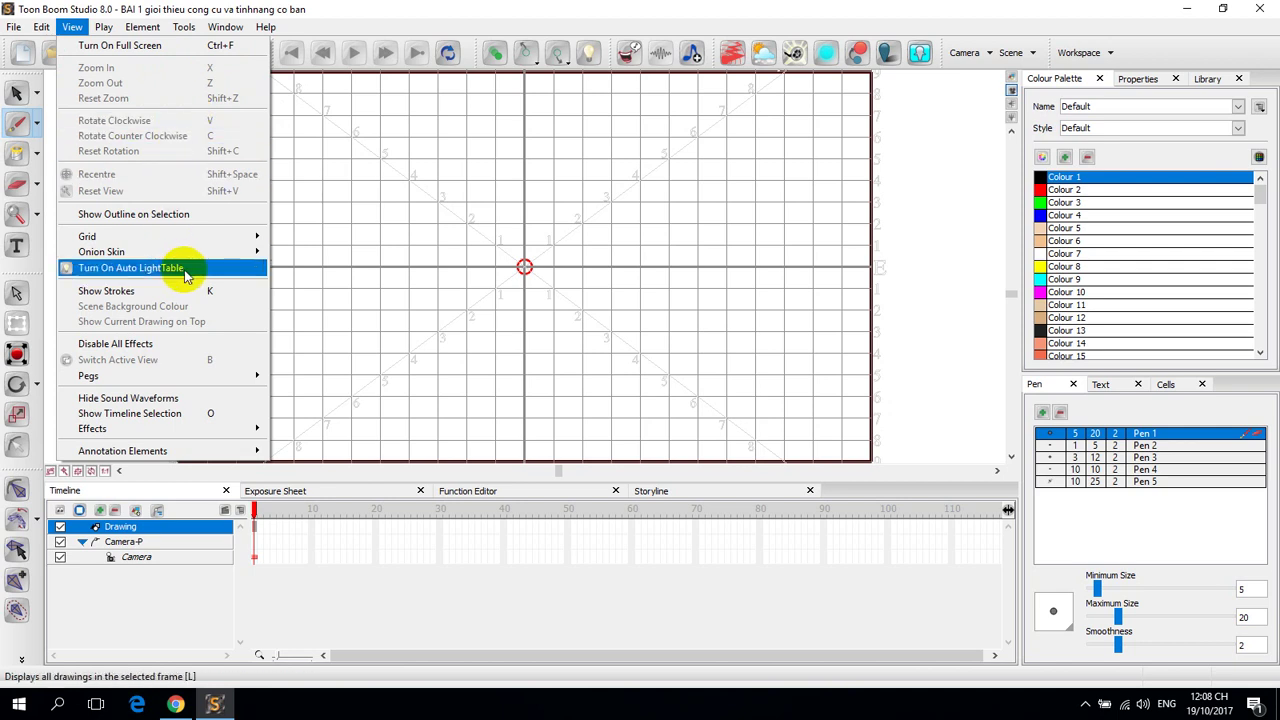
mouse_move(245, 238)
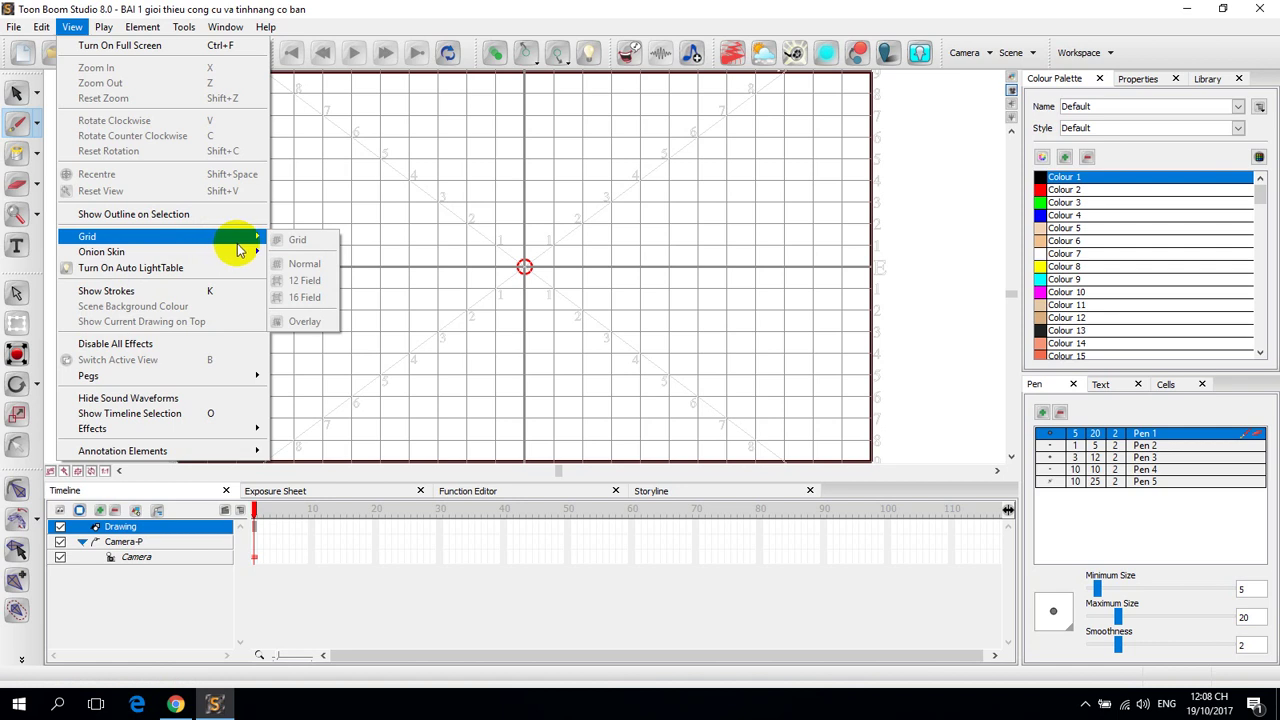
mouse_move(209, 255)
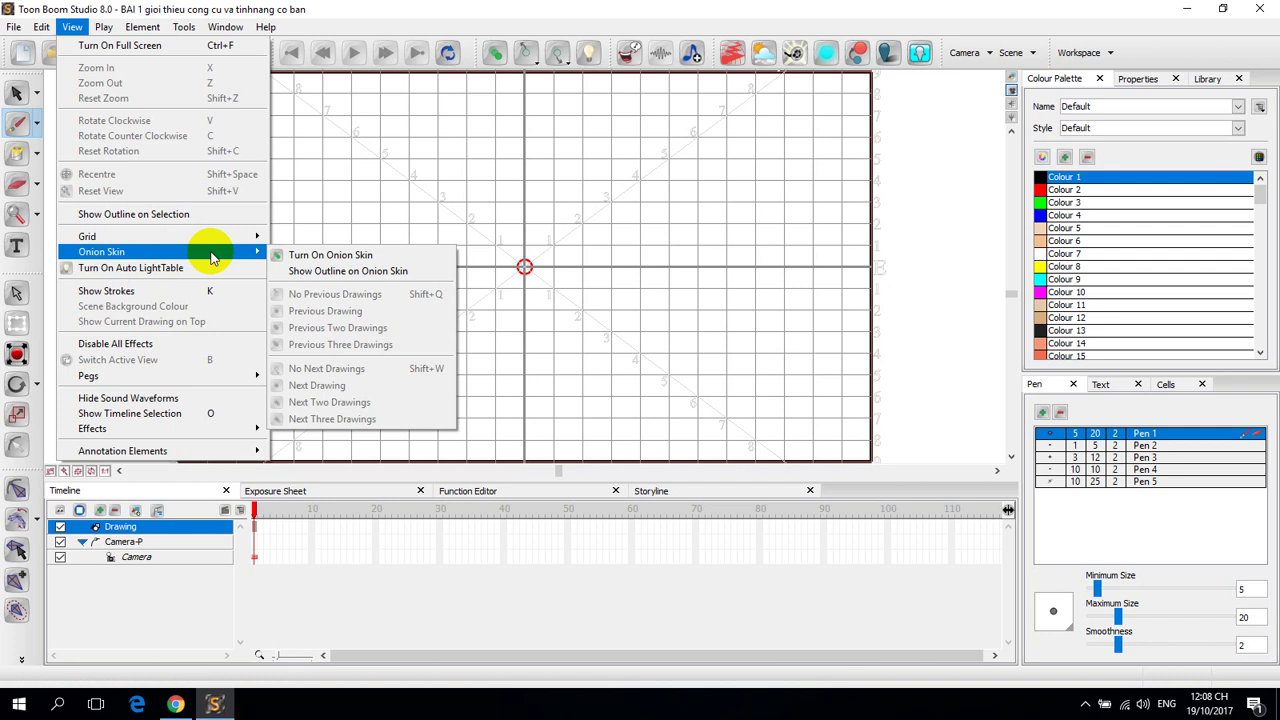
mouse_move(166, 382)
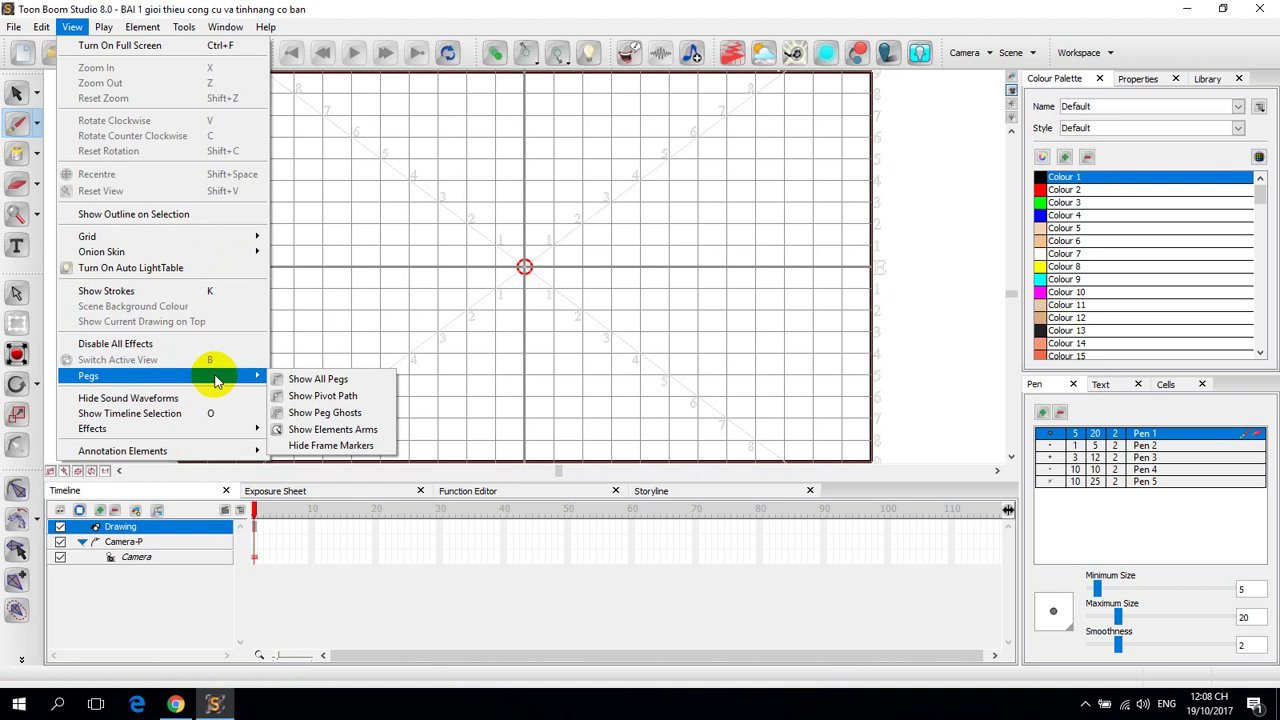
click(122, 30)
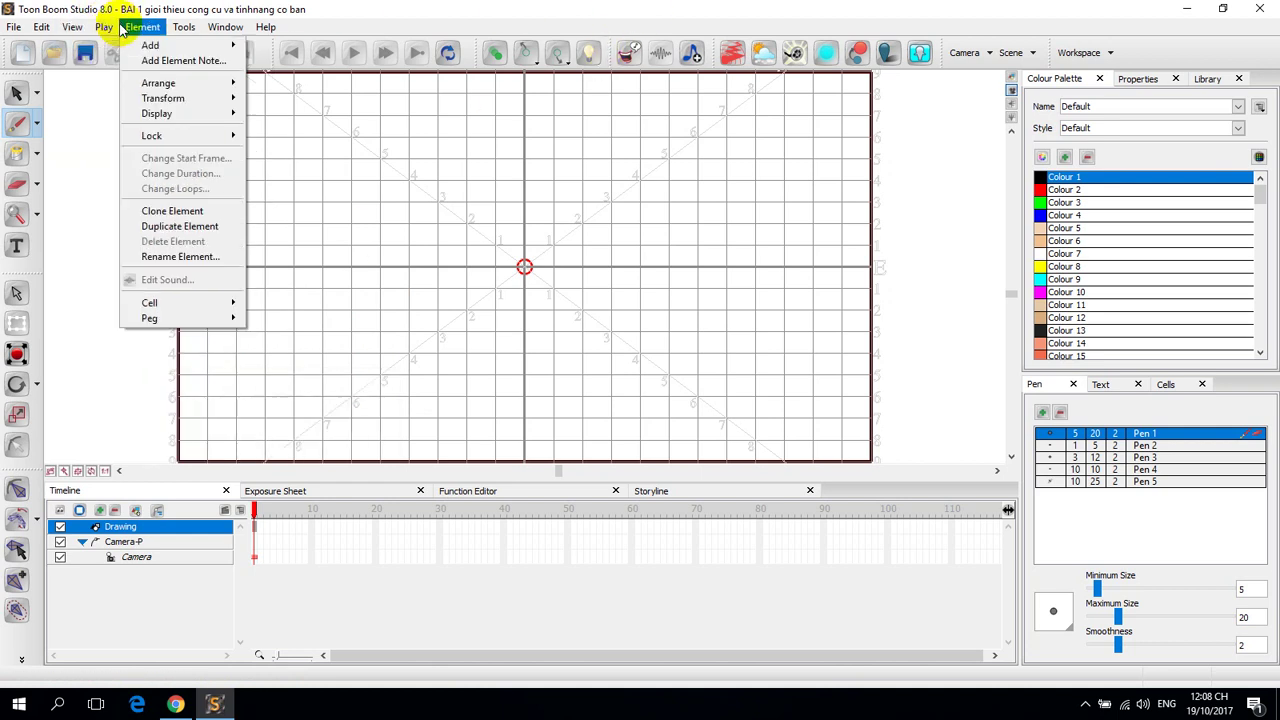
mouse_move(97, 34)
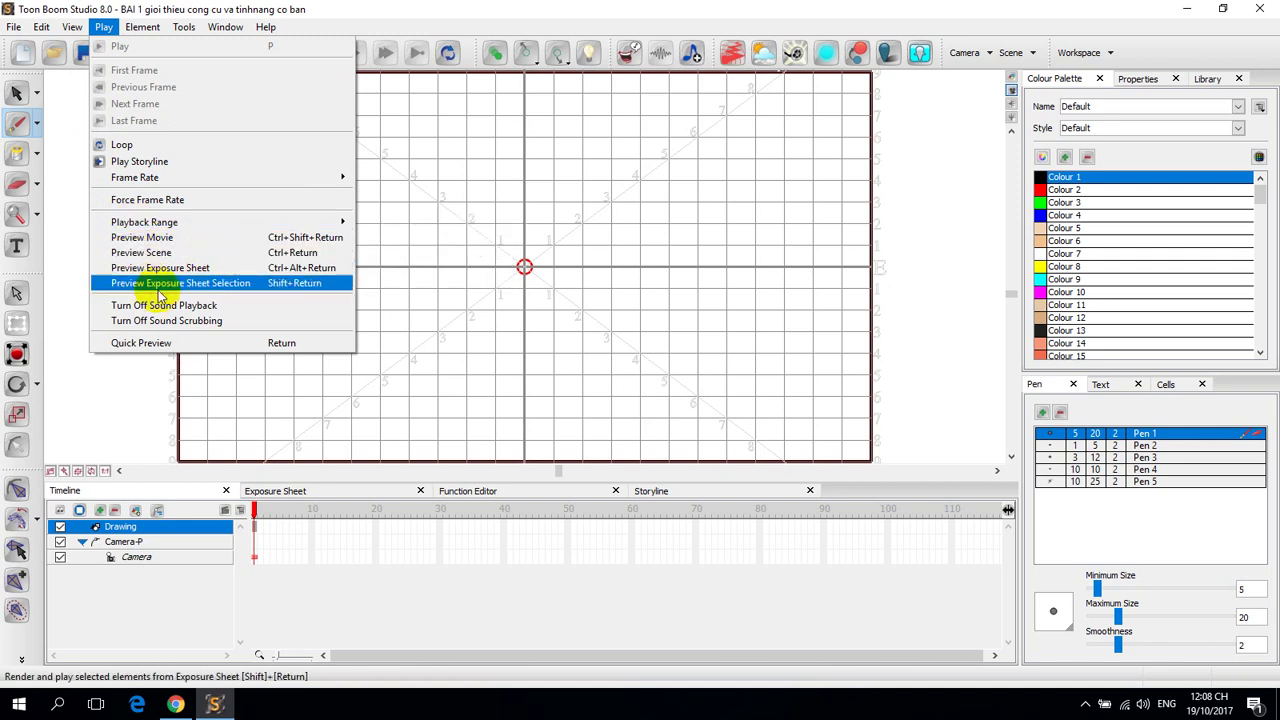
mouse_move(145, 30)
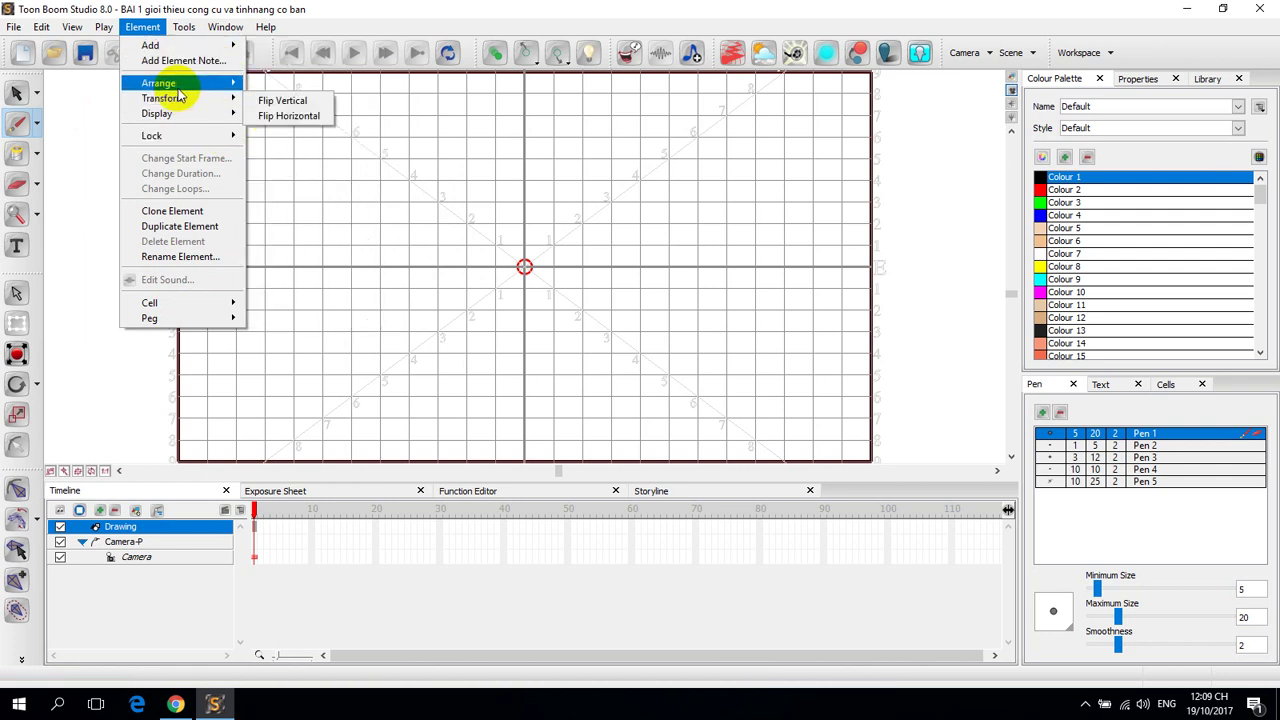
mouse_move(177, 89)
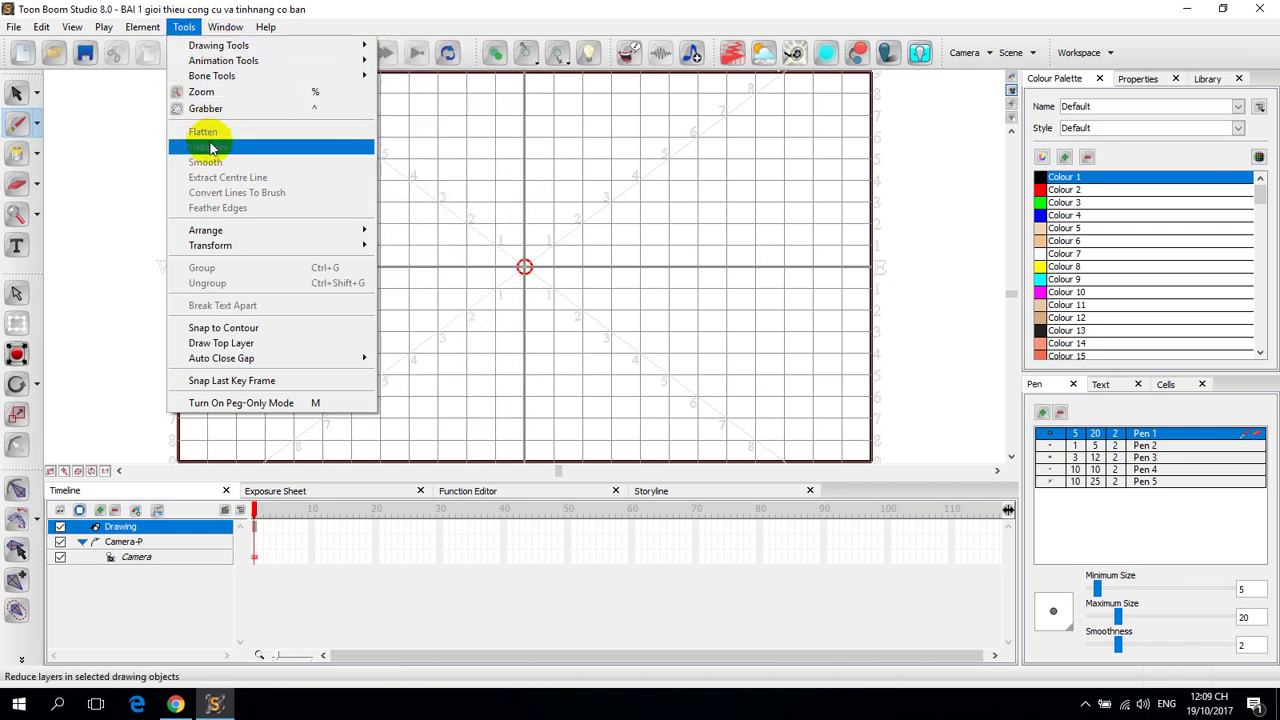
mouse_move(225, 27)
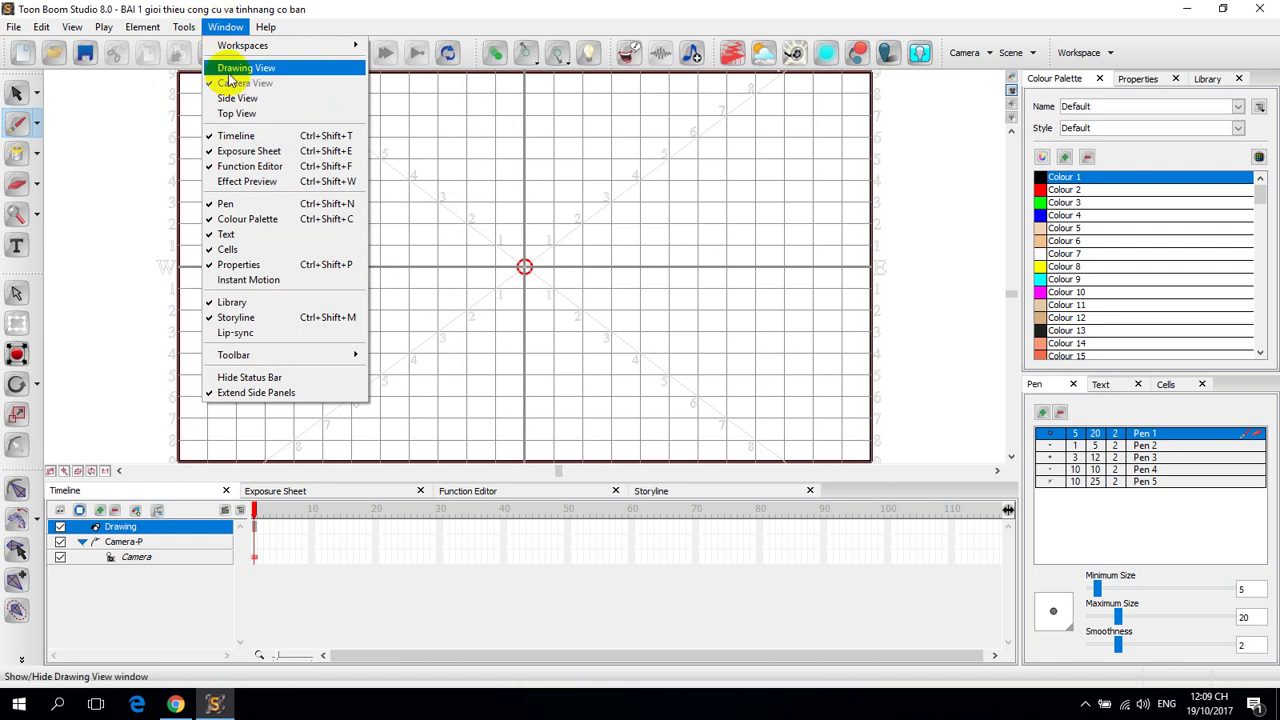
mouse_move(266, 27)
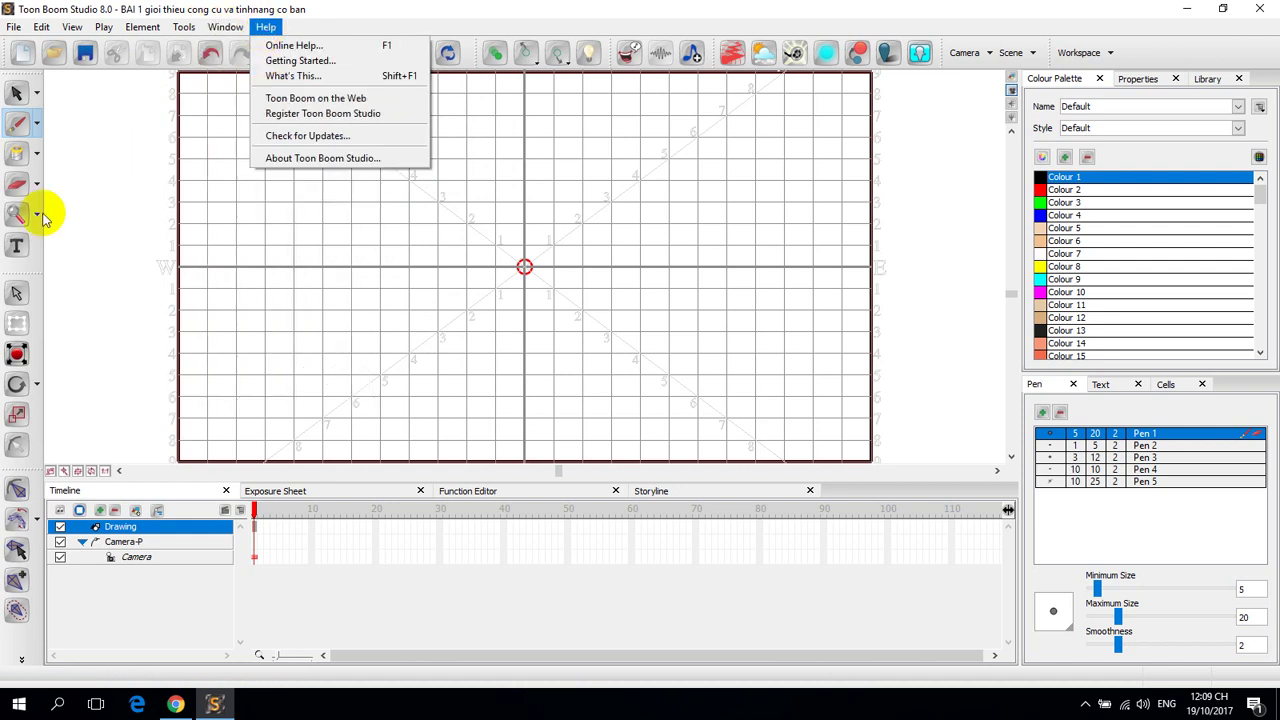
click(1015, 10)
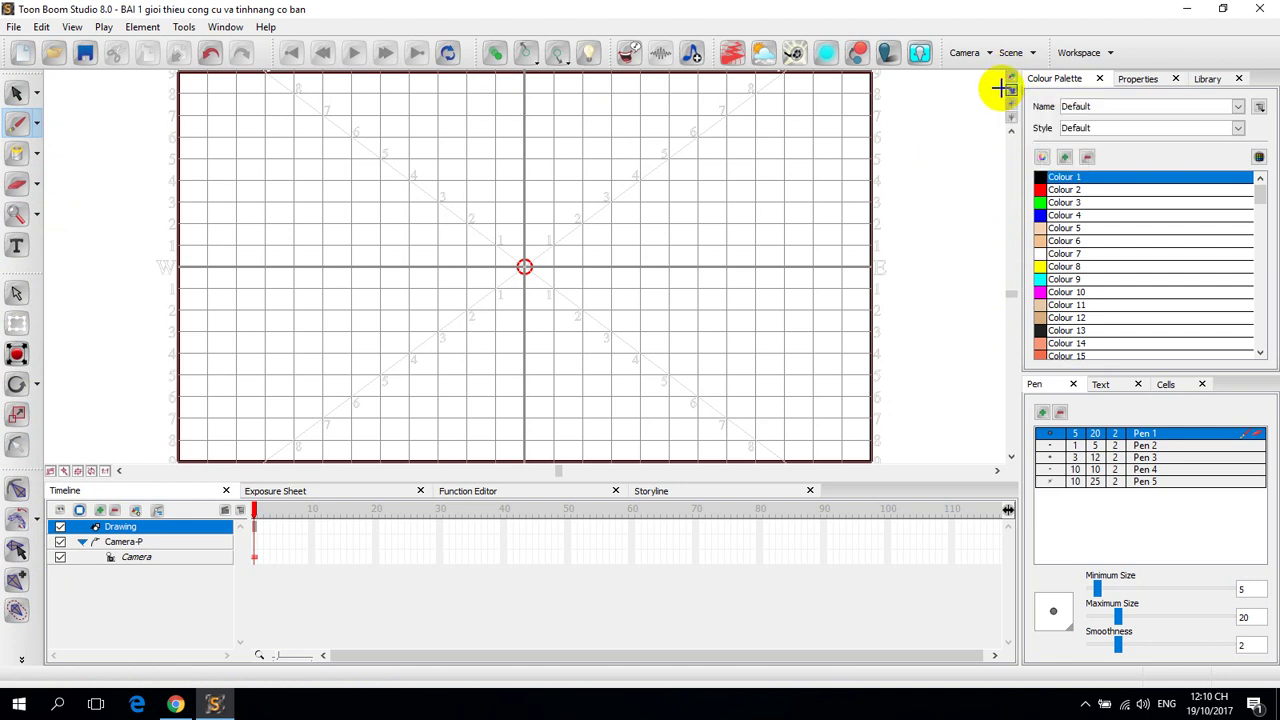
- Examine the drawing element's properties, the library, the text formatting options and the cell settings
click(1137, 80)
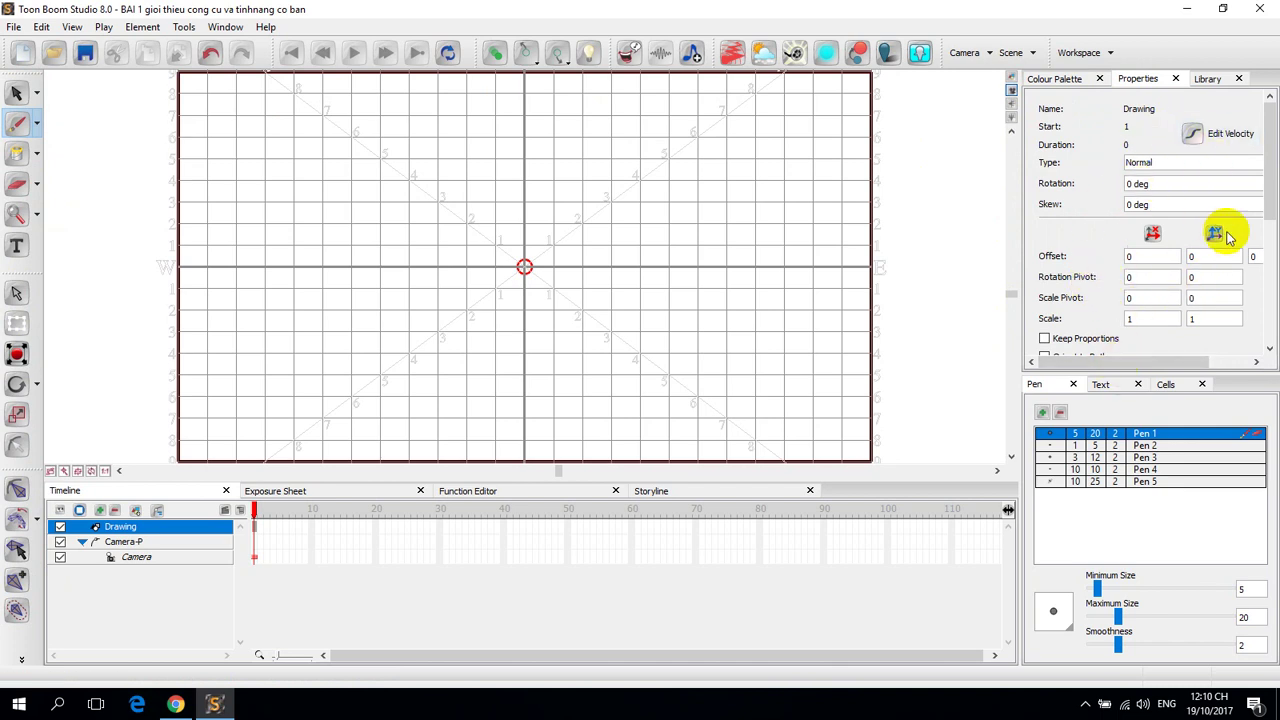
scroll(1240, 270, down, 4)
scroll(1246, 278, up, 4)
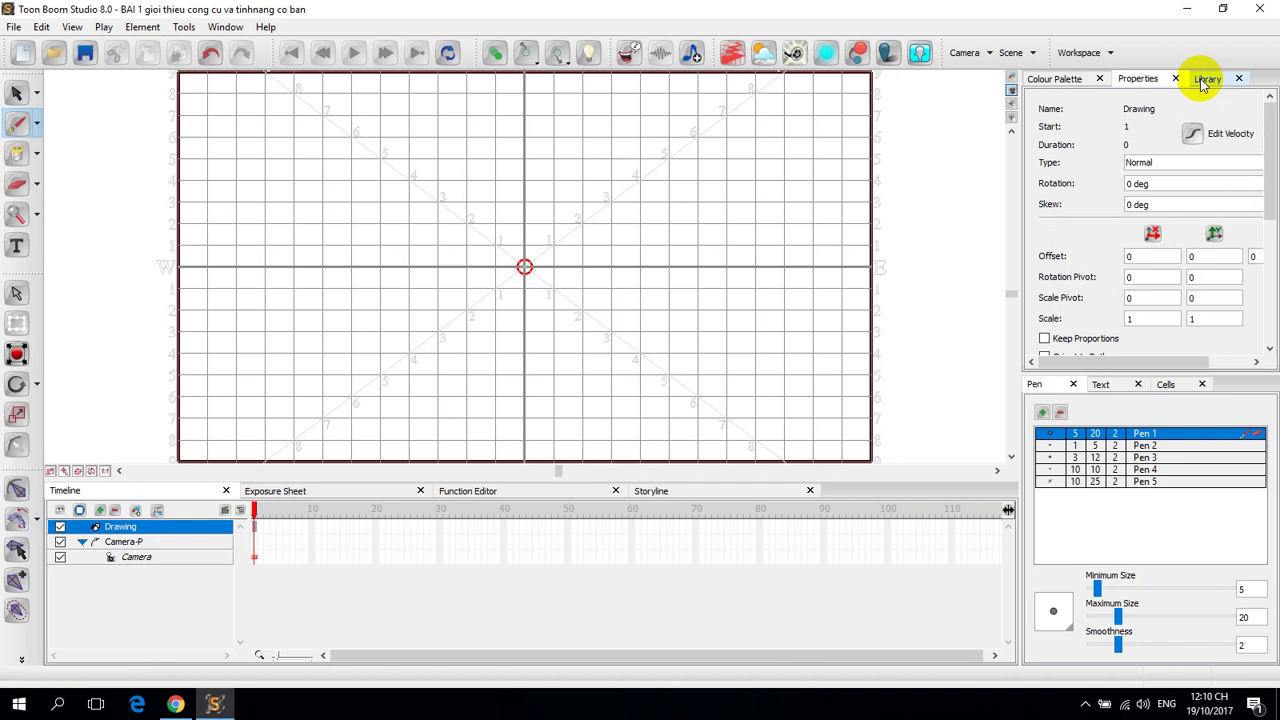
click(1207, 79)
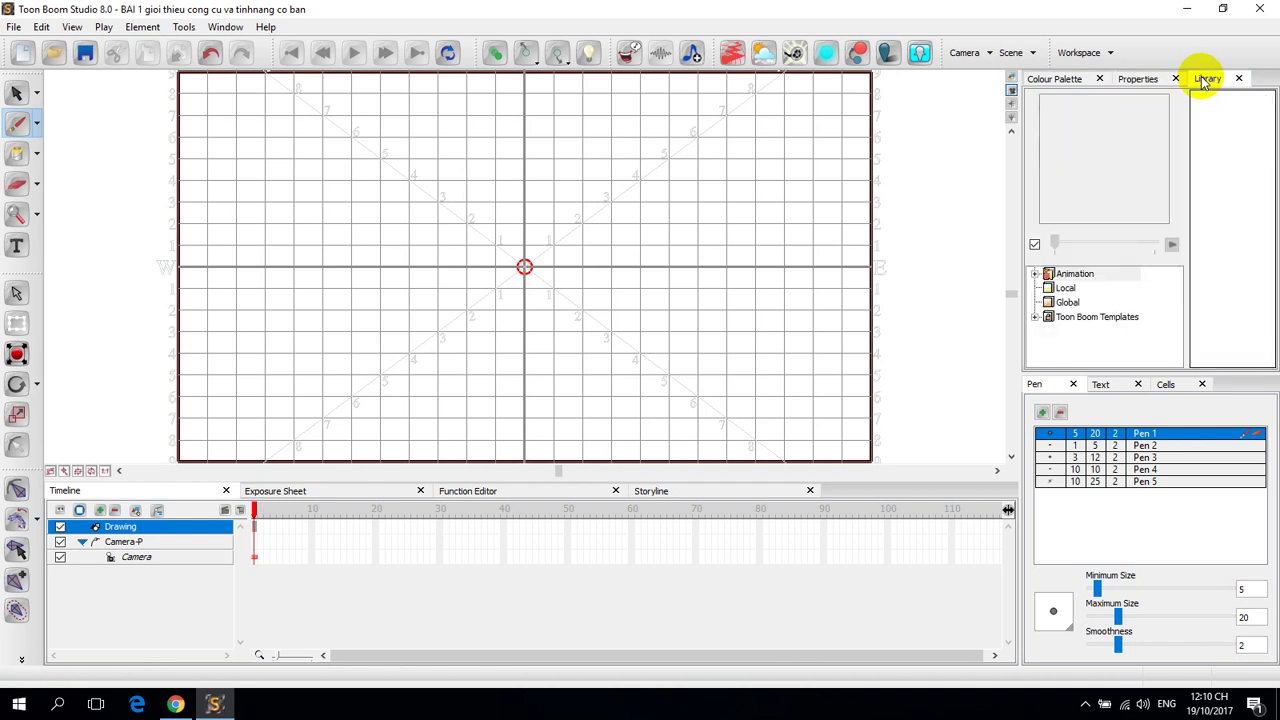
click(1060, 79)
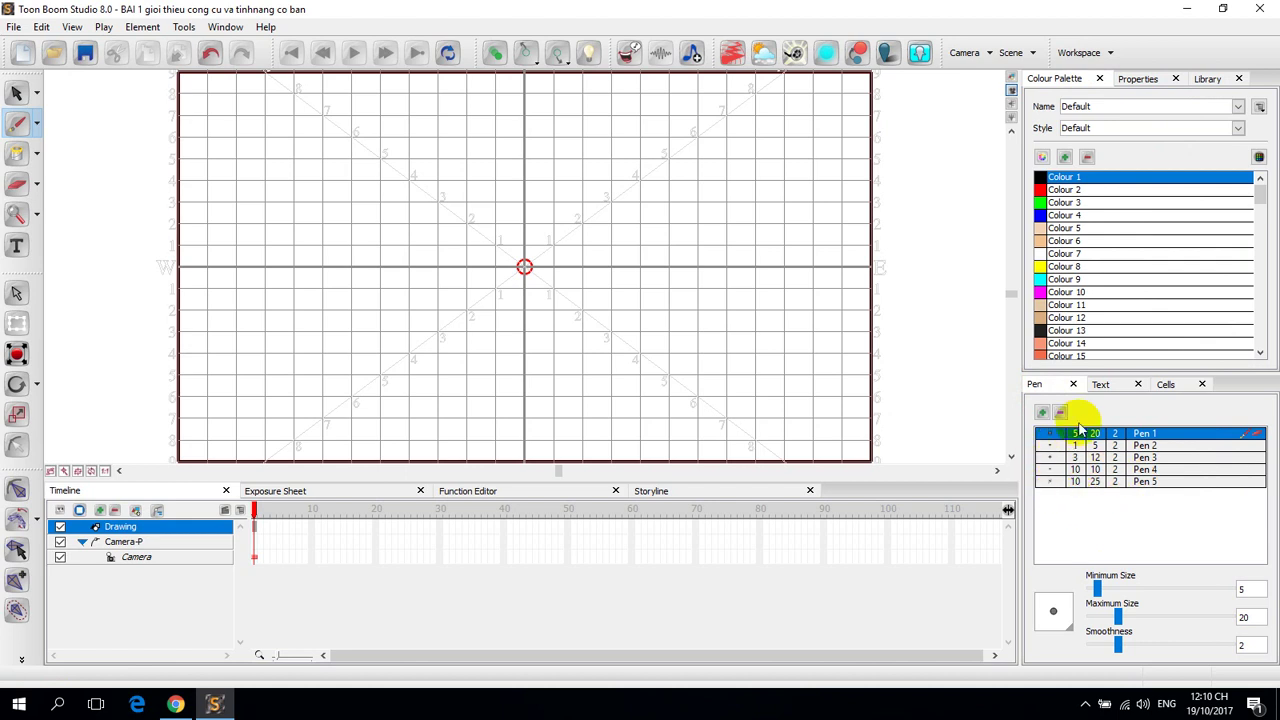
click(1104, 388)
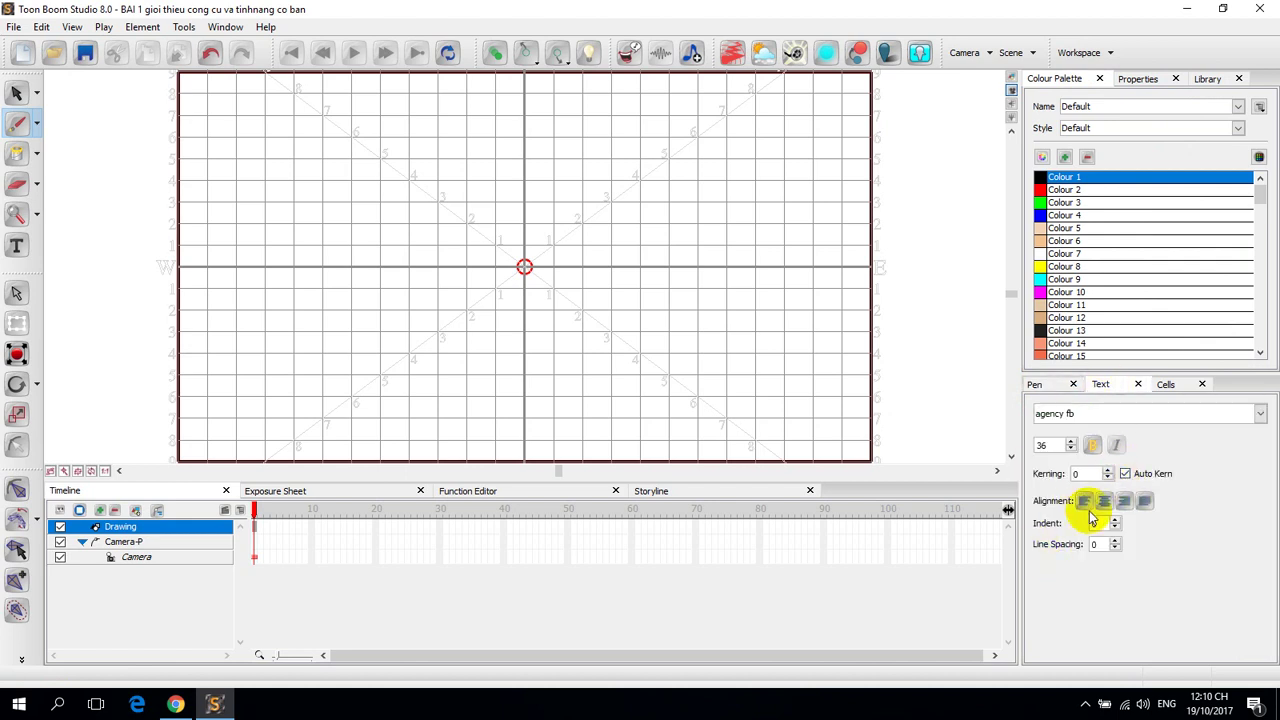
click(1166, 388)
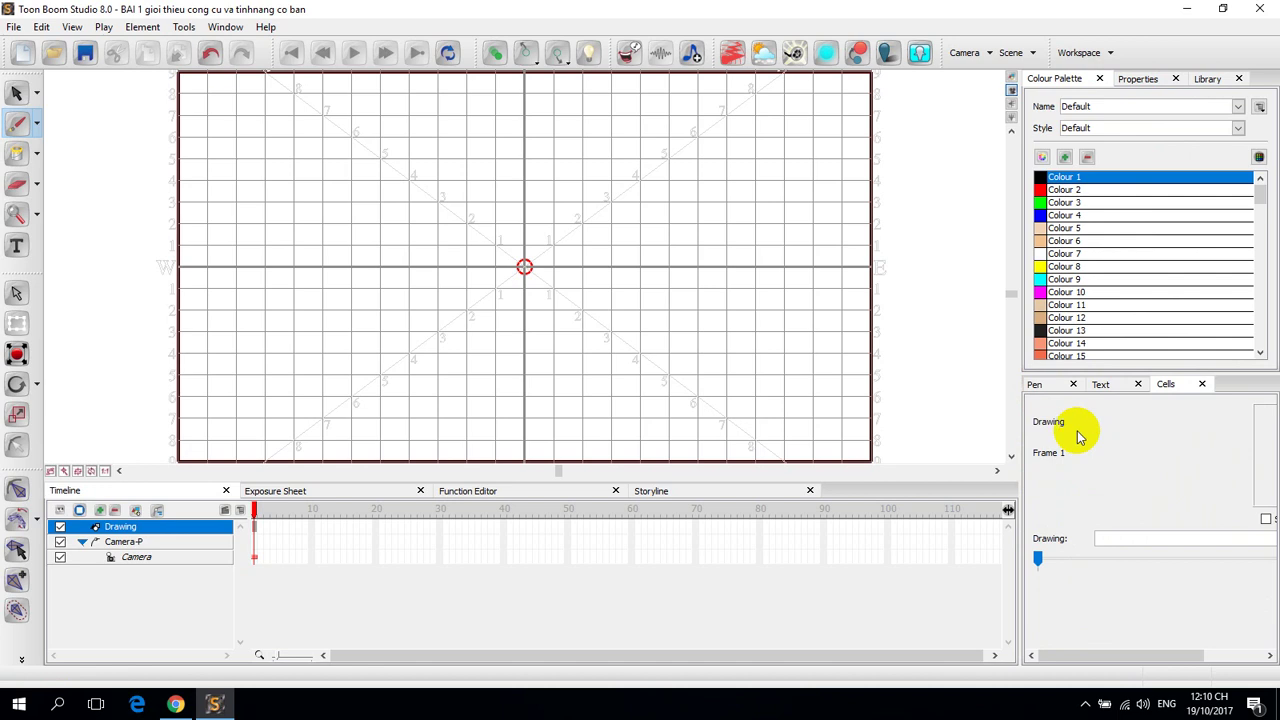
click(1045, 388)
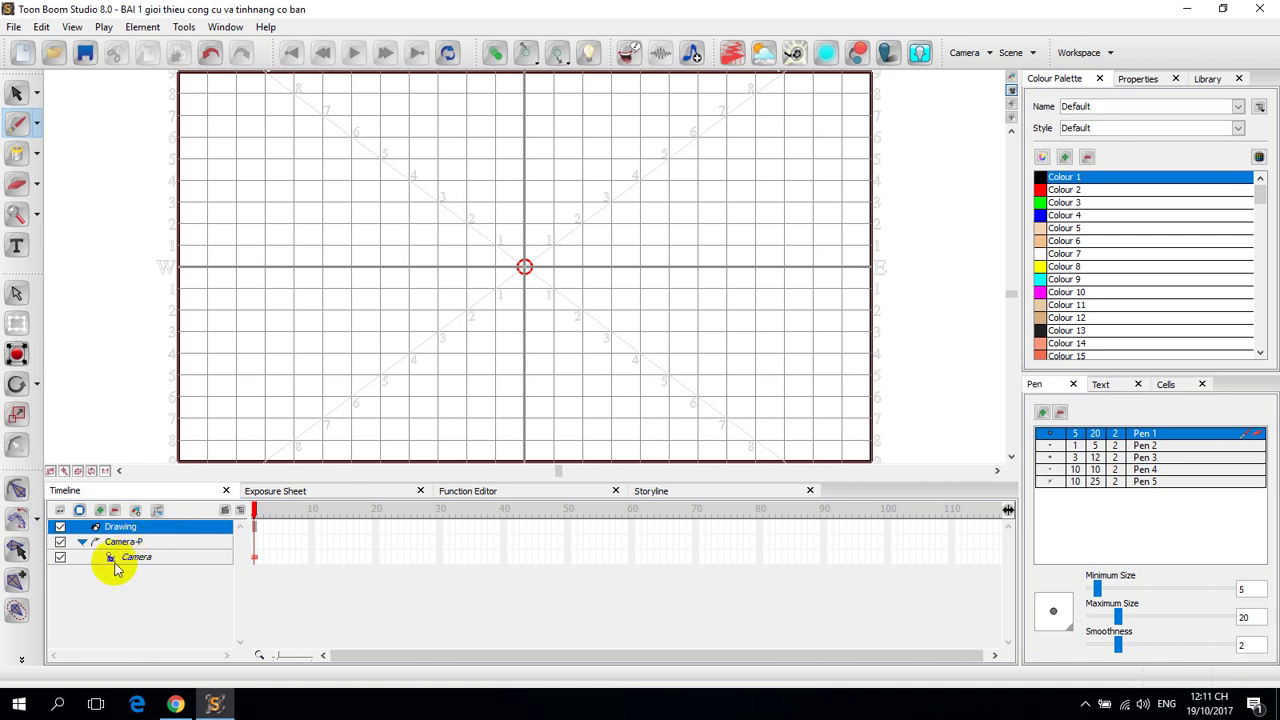
click(99, 512)
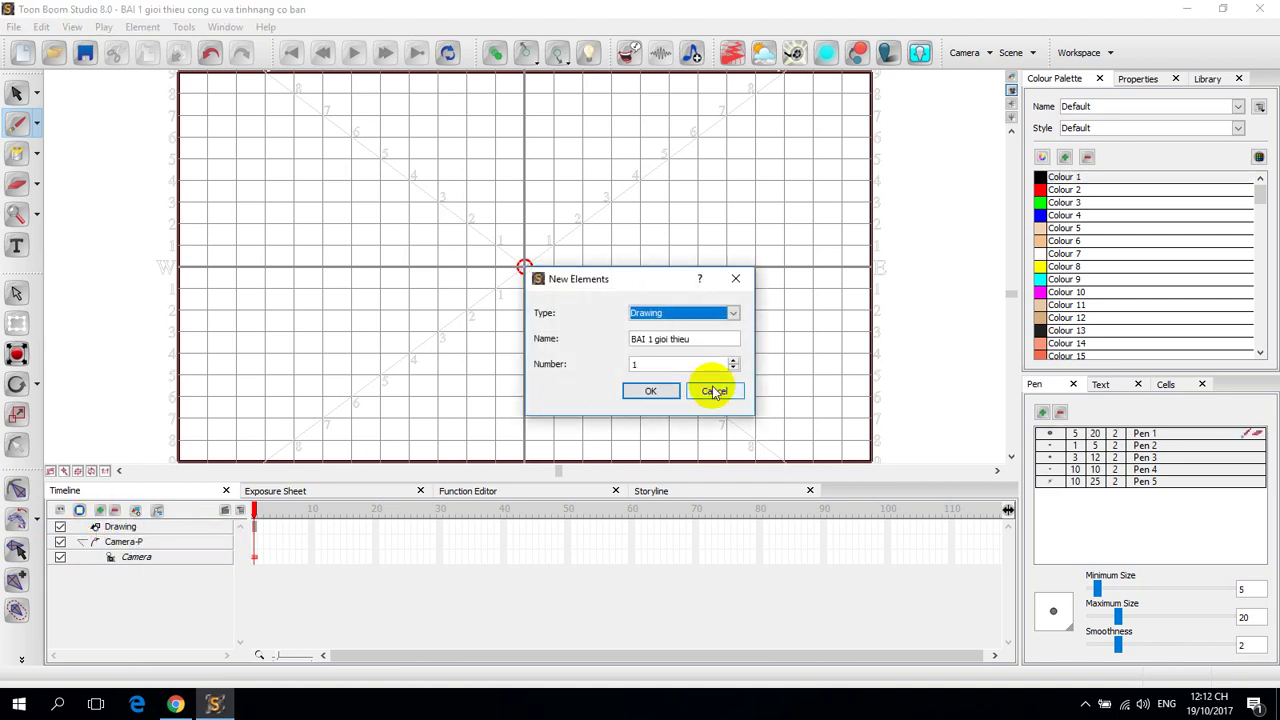
click(735, 316)
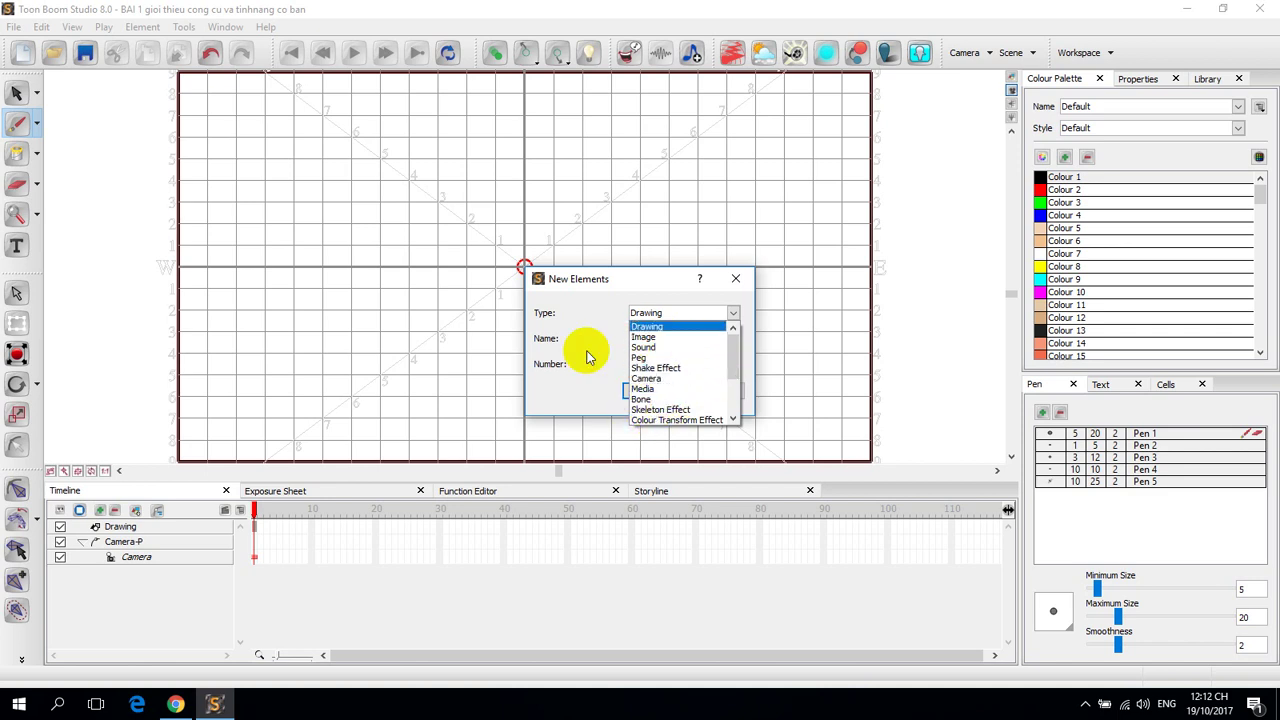
click(592, 387)
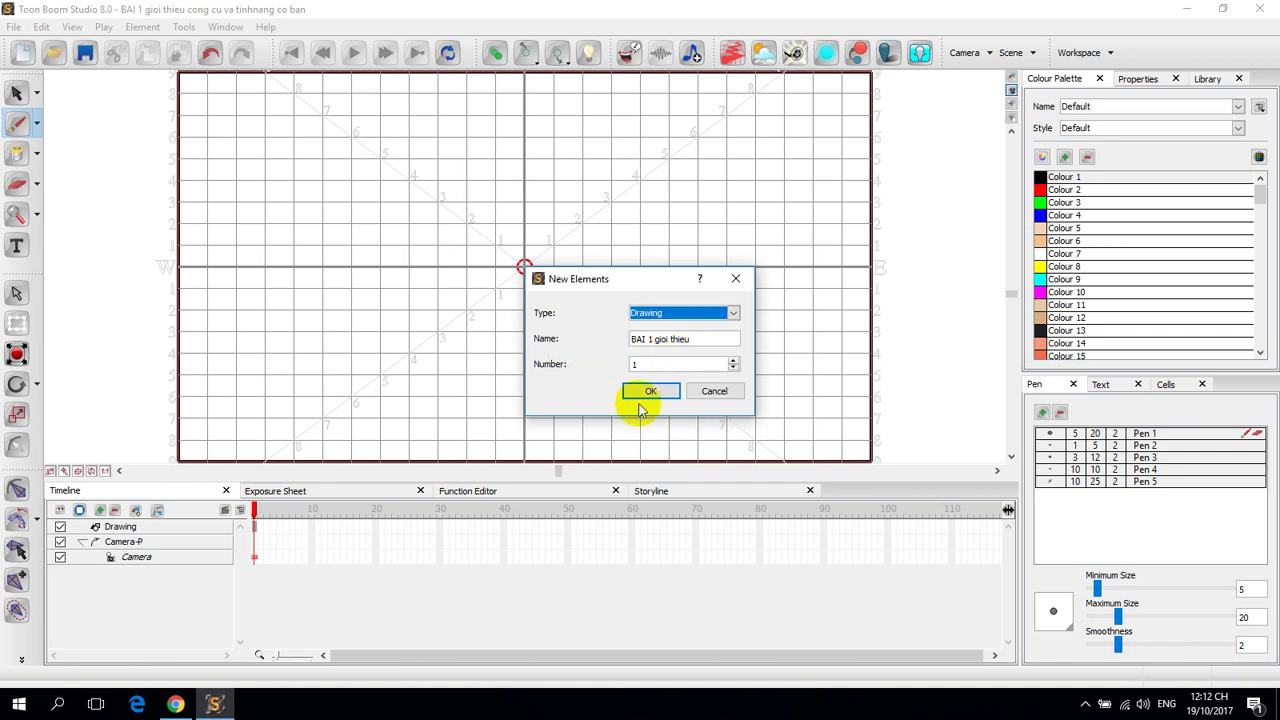
click(714, 392)
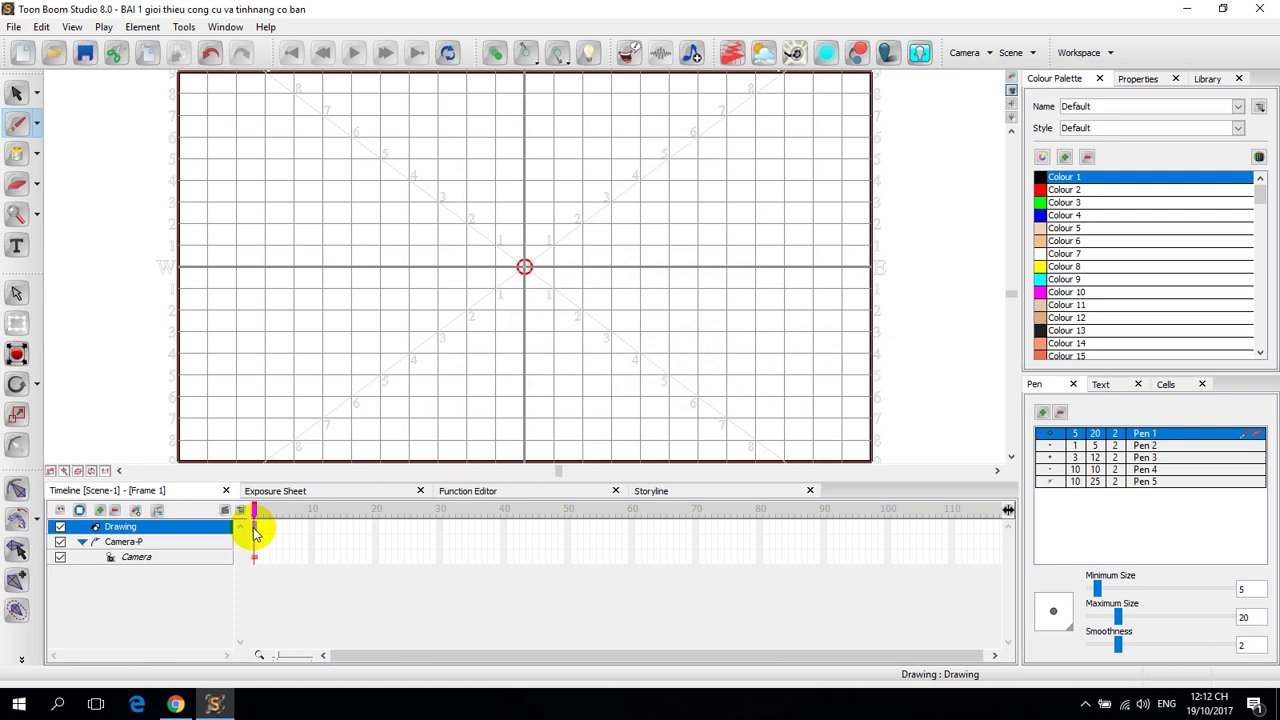
- Set Pen 1 to minimum size 22 and maximum size 23, and paint a black lens-shaped outline across the canvas centre with the Brush
click(34, 124)
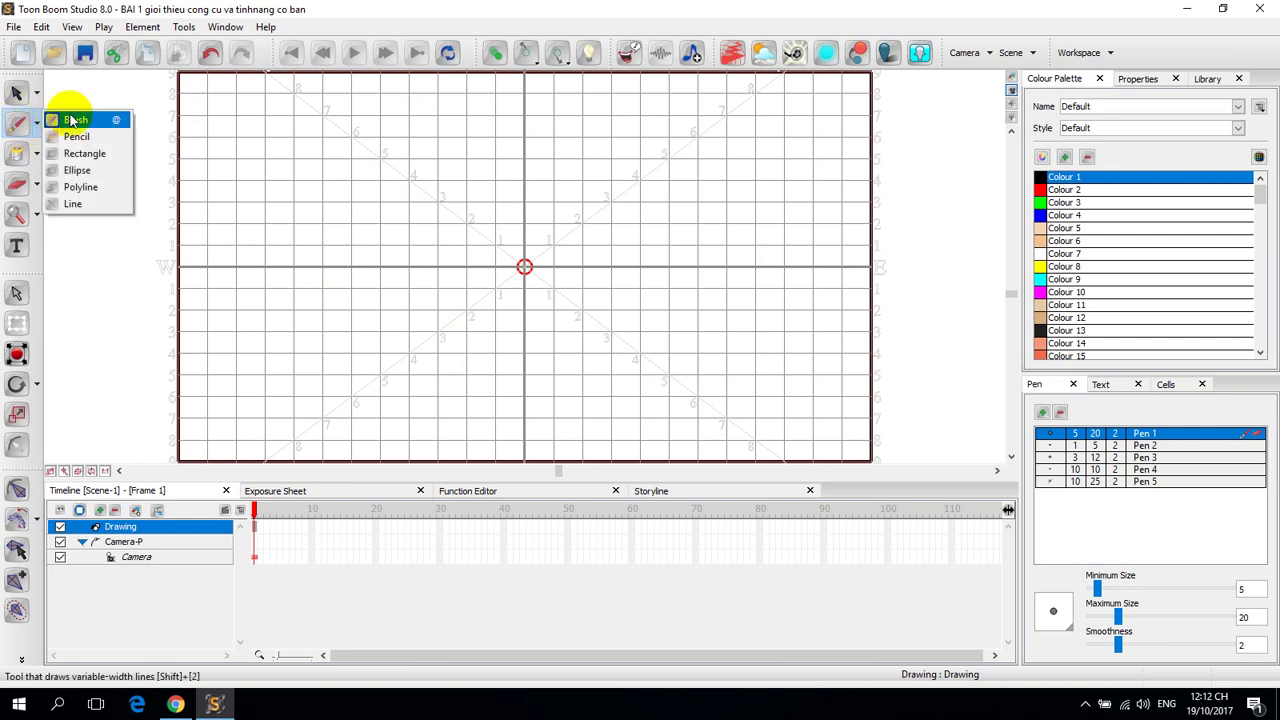
click(78, 121)
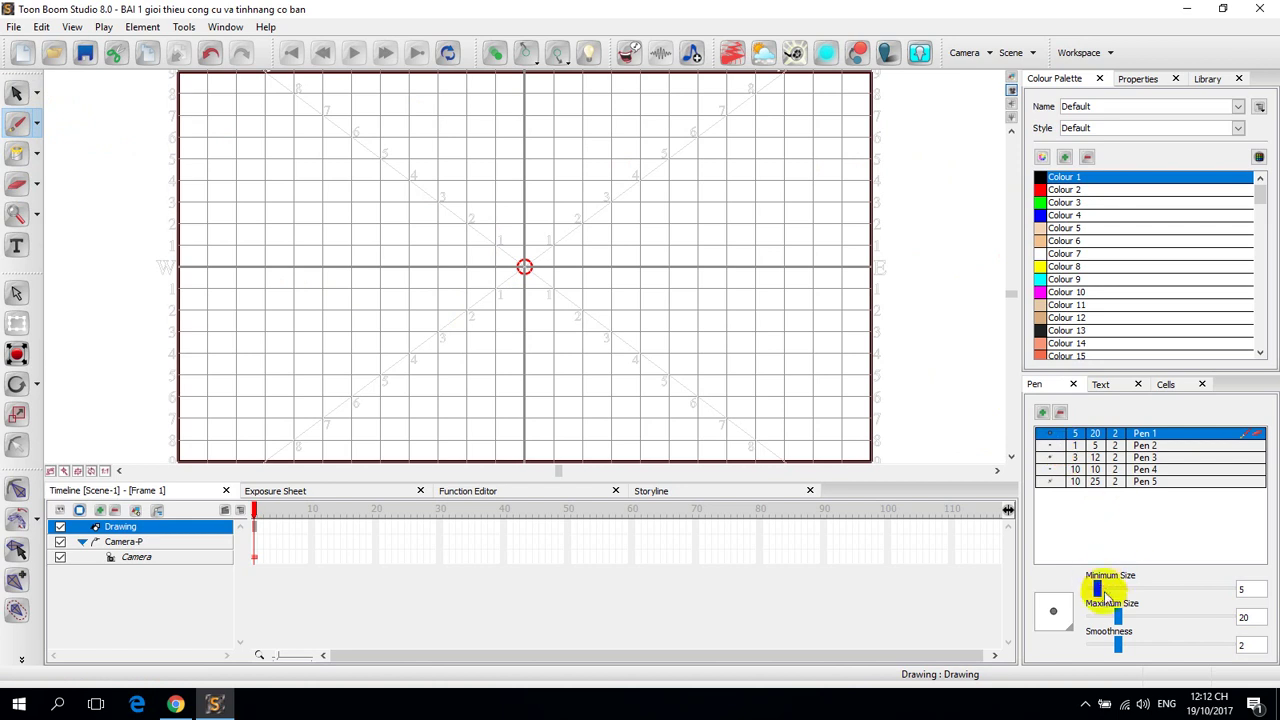
drag(1098, 590, 1121, 589)
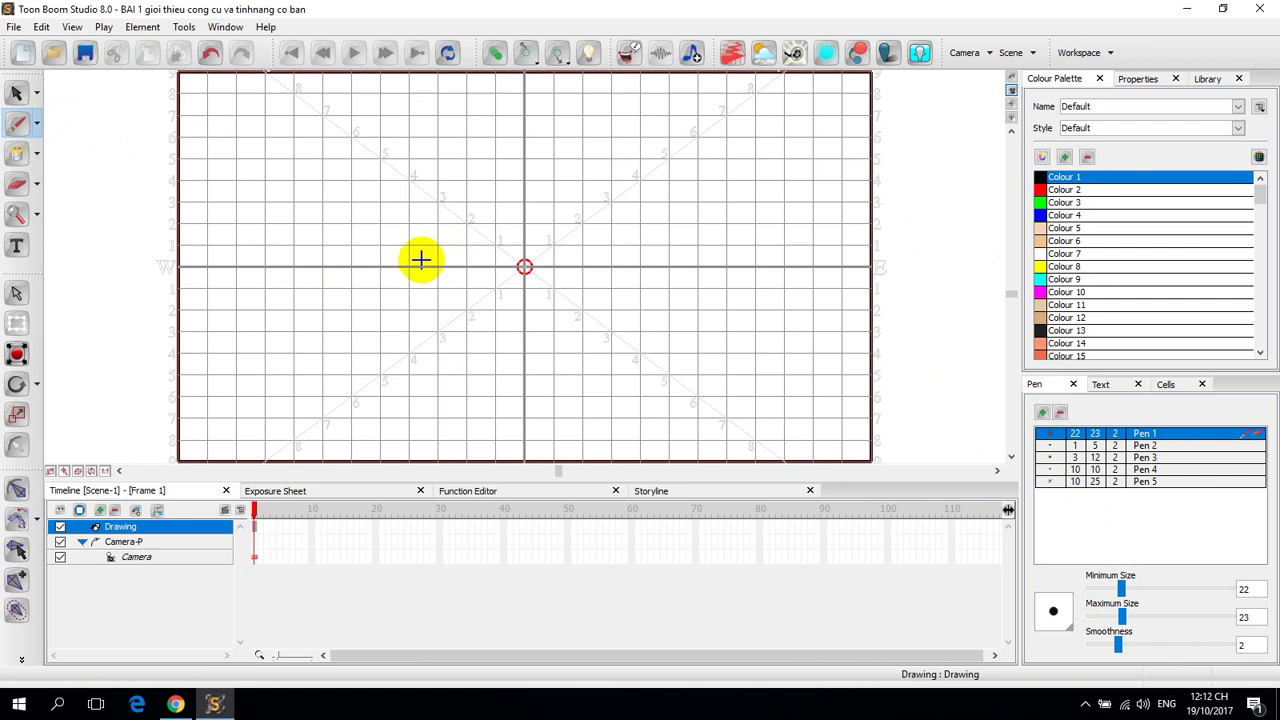
mouse_move(437, 262)
mouse_down()
mouse_move(518, 238)
mouse_move(654, 258)
mouse_up()
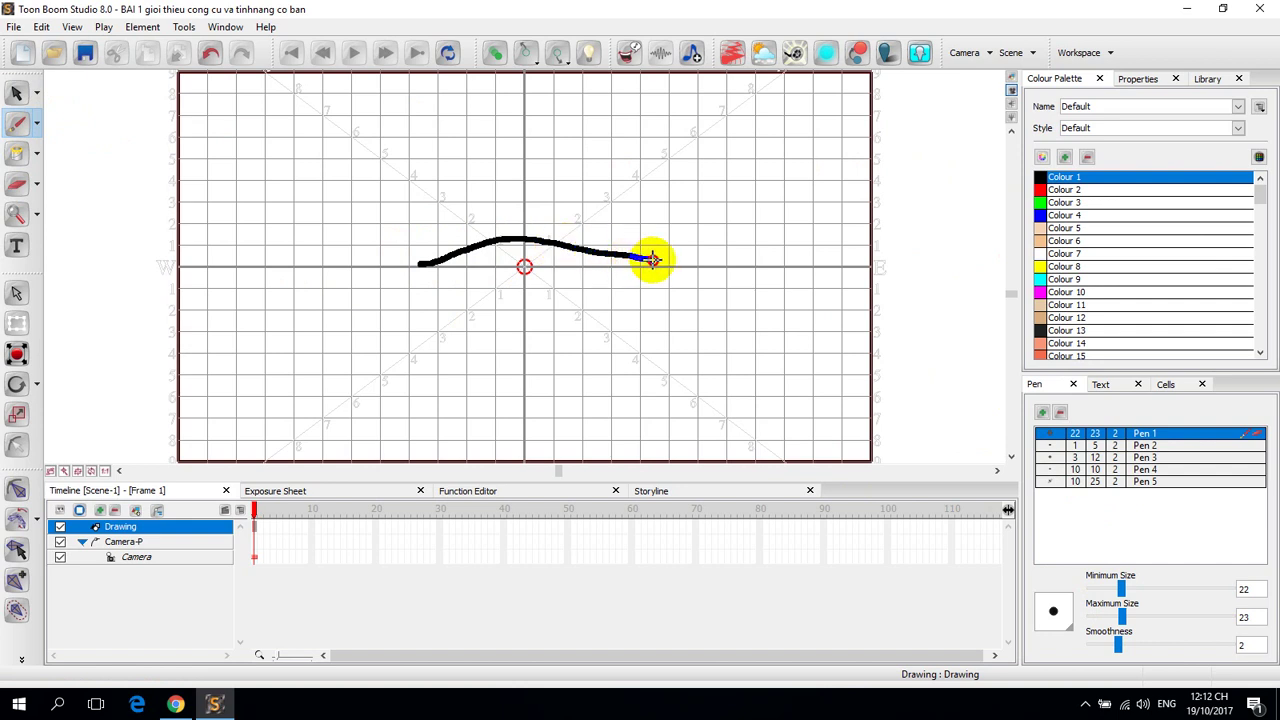
mouse_move(428, 265)
mouse_down()
mouse_move(651, 261)
mouse_move(444, 288)
mouse_move(419, 267)
mouse_move(509, 286)
mouse_move(642, 266)
mouse_move(501, 287)
mouse_move(453, 280)
mouse_move(479, 255)
mouse_move(432, 272)
mouse_up()
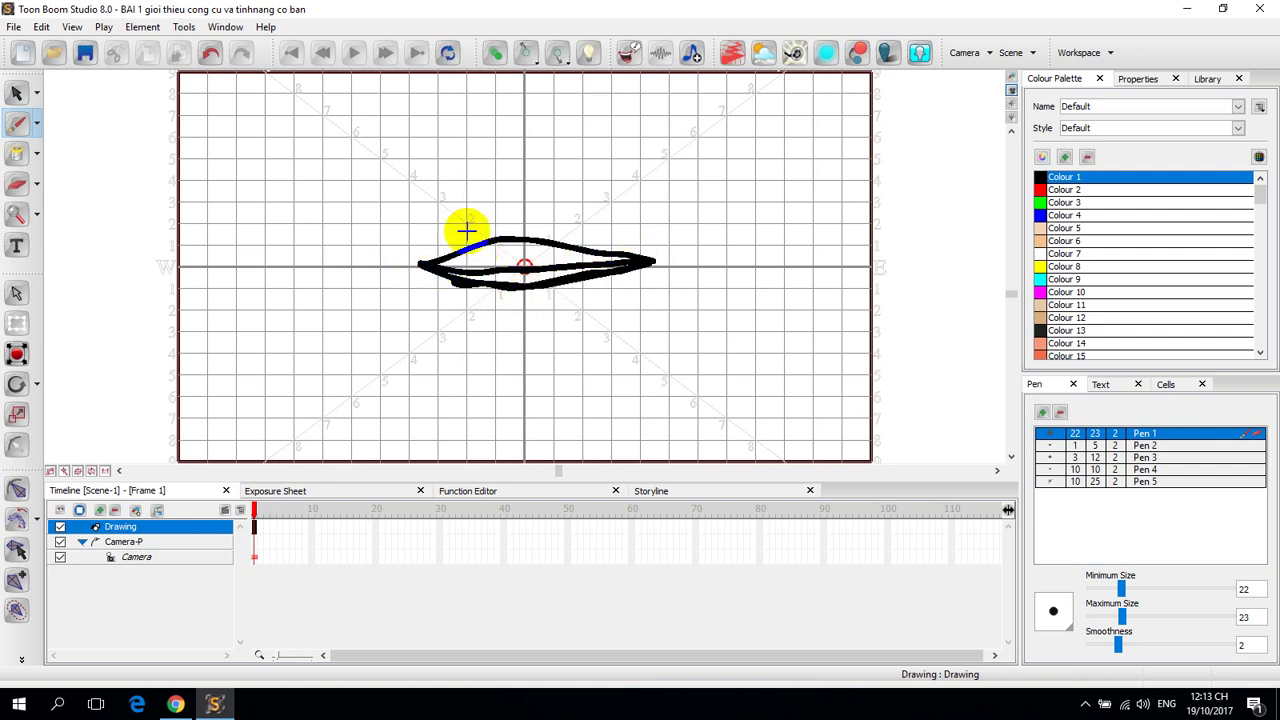
- Fill the upper section of the lens-shaped lip outline on frame 1 with black Colour 1 using the Paint tool
click(15, 124)
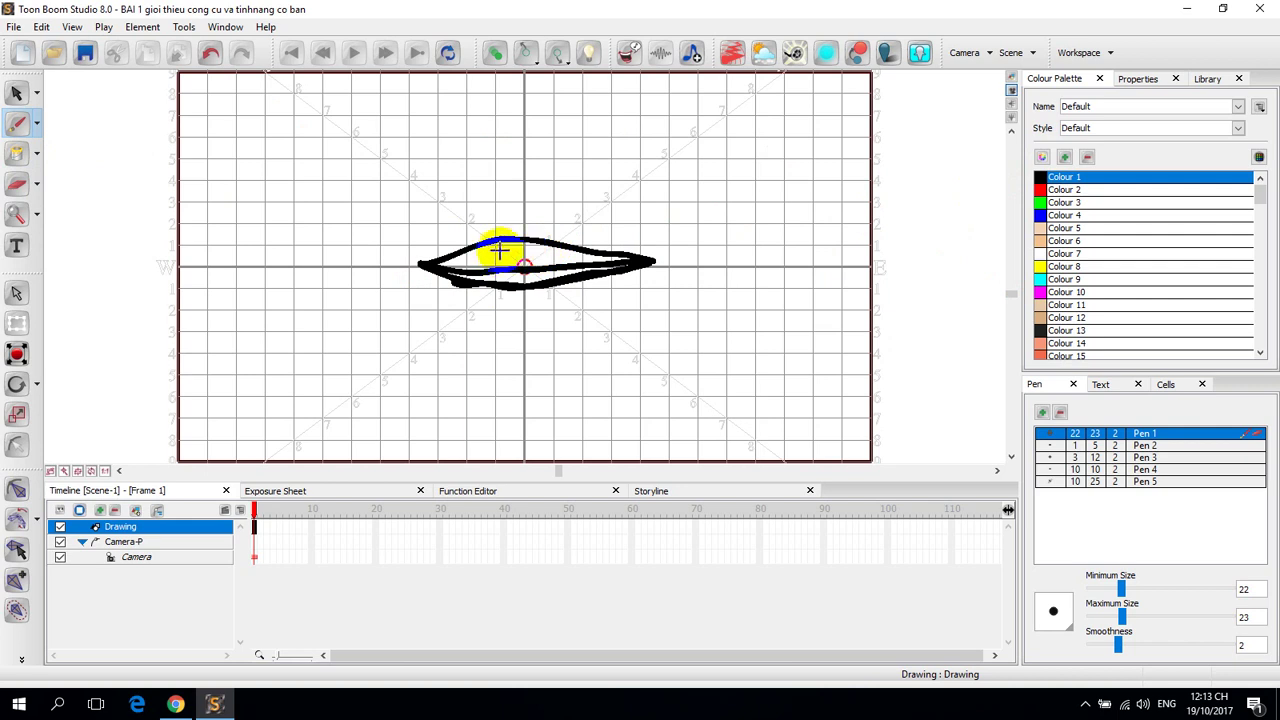
click(17, 153)
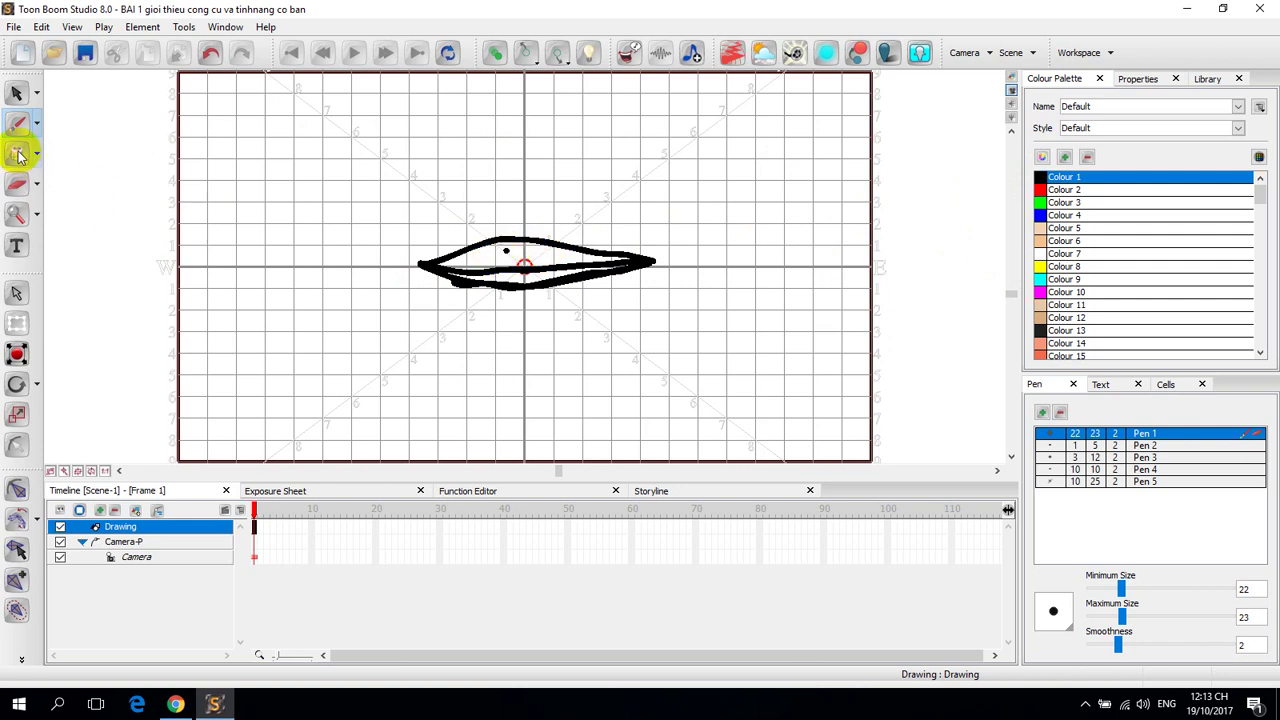
click(497, 262)
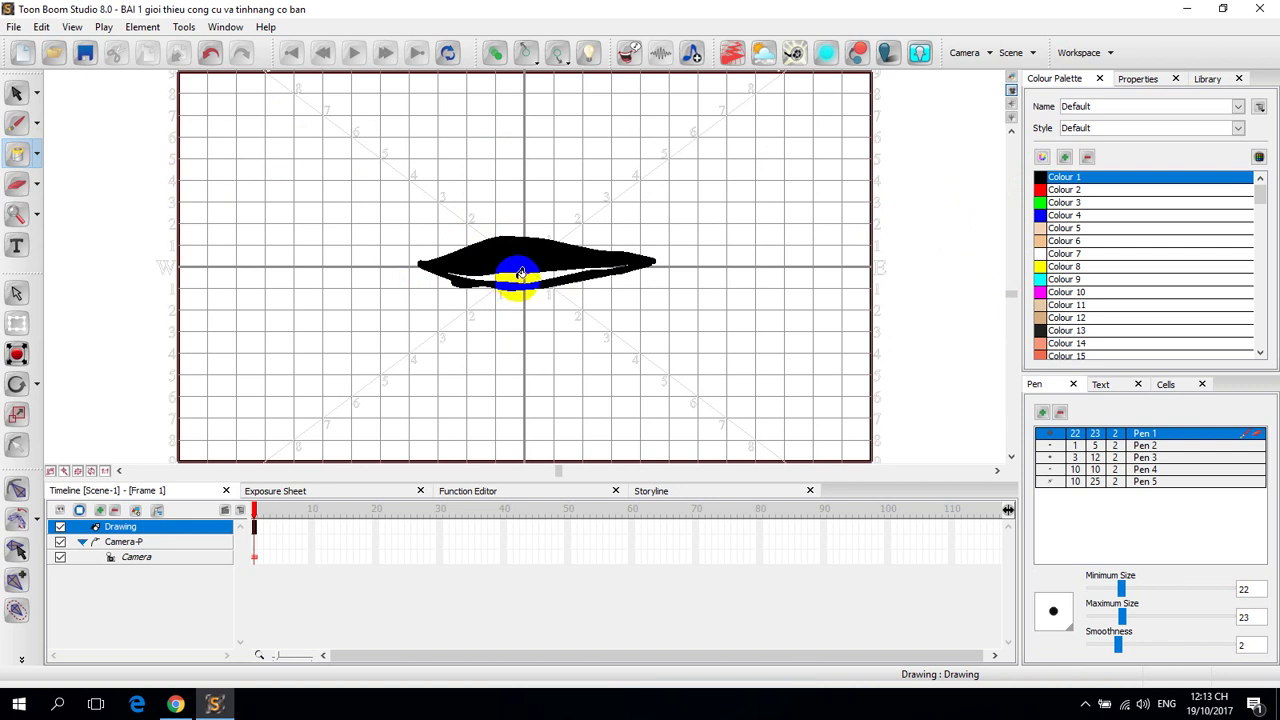
click(457, 266)
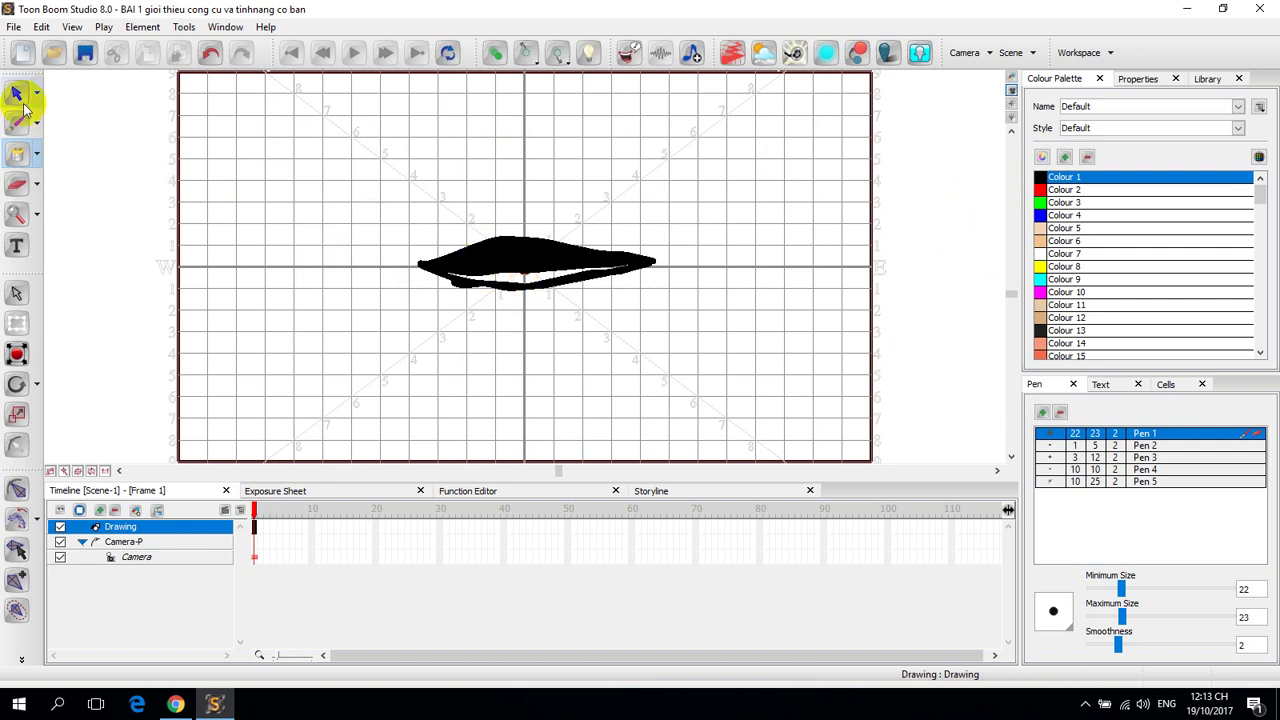
- Turn on onion skinning and go to the empty frame 2 of the Drawing element
click(17, 91)
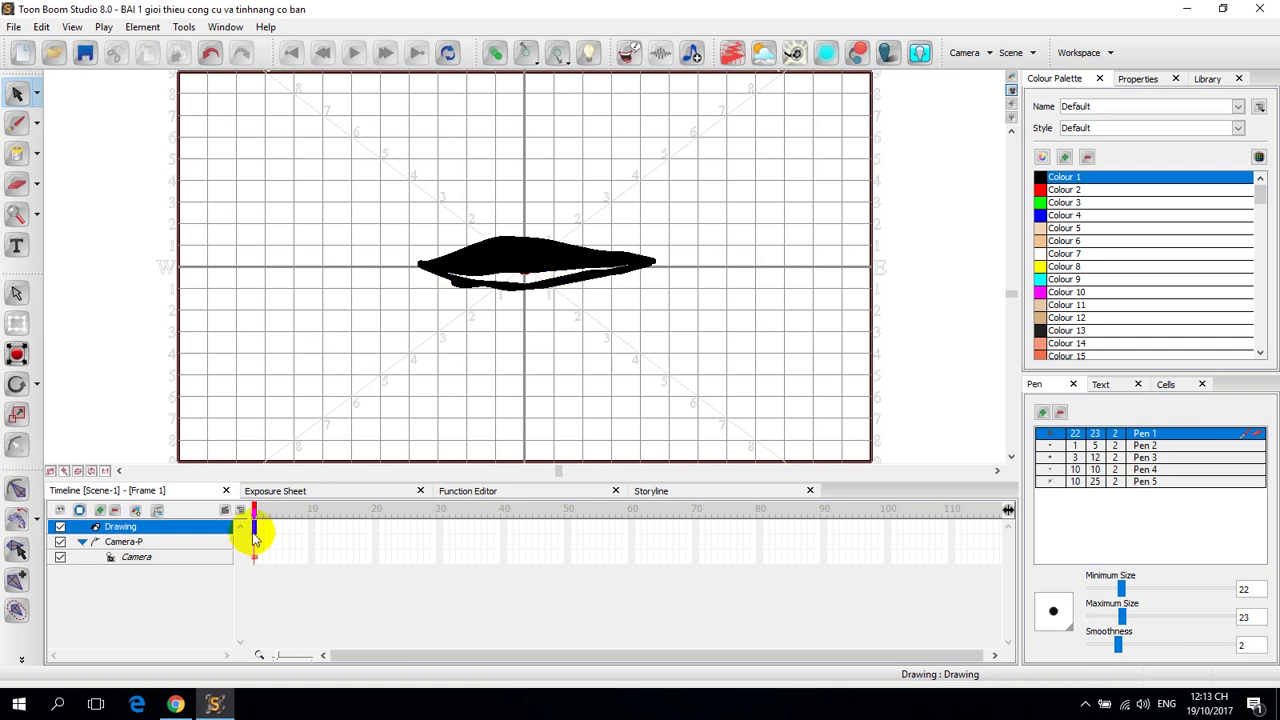
click(497, 60)
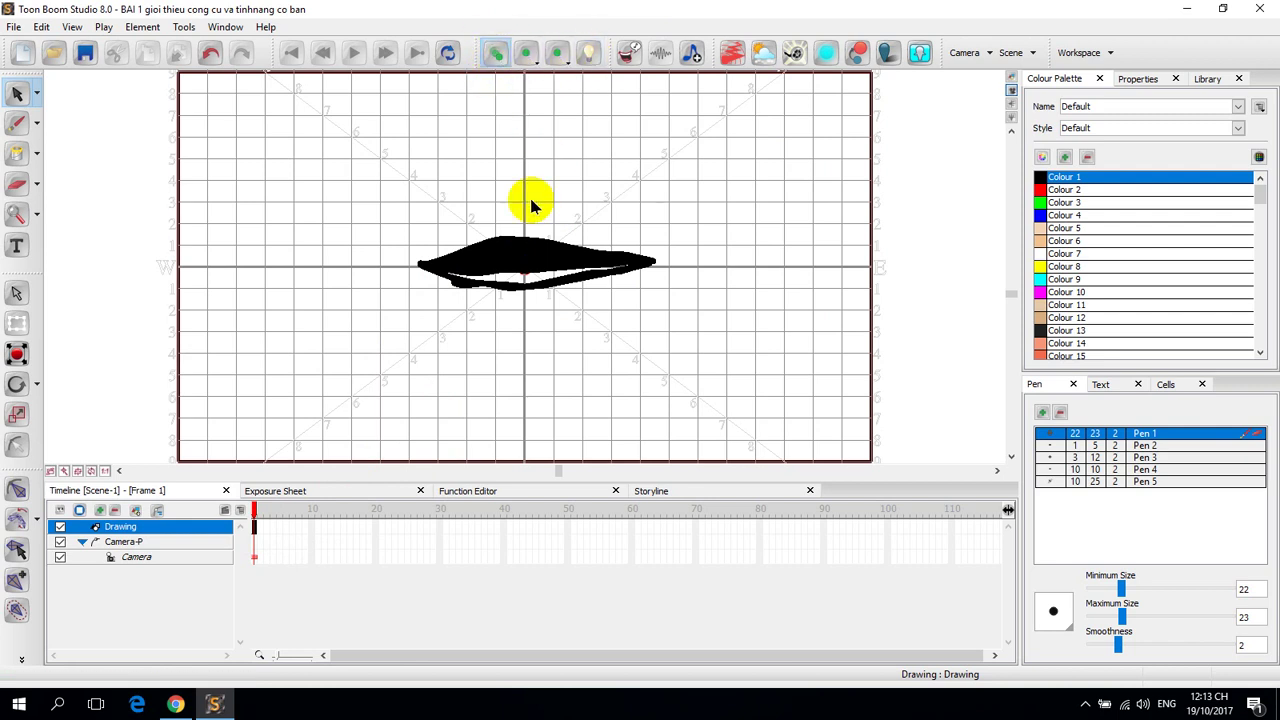
click(259, 528)
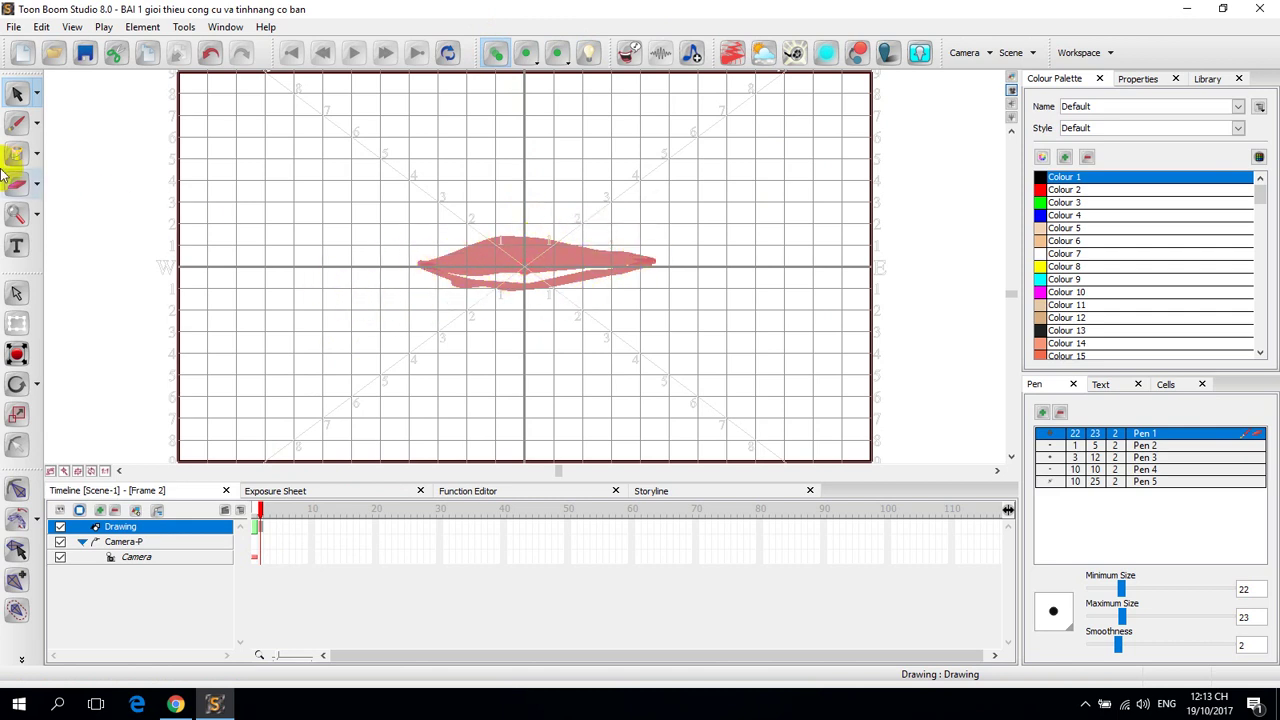
- Brush black upper and lower lip outlines on frame 2 over the onion skin, raising the upper lip's peak slightly
click(18, 125)
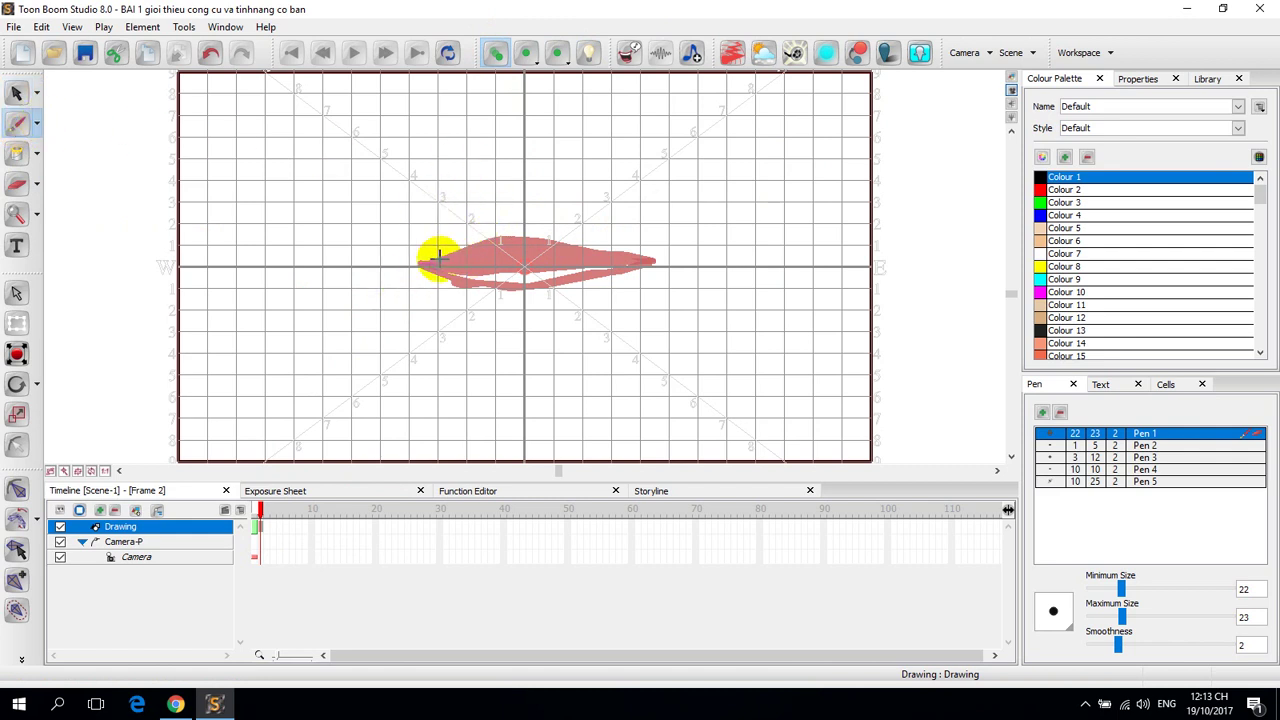
drag(423, 263, 444, 254)
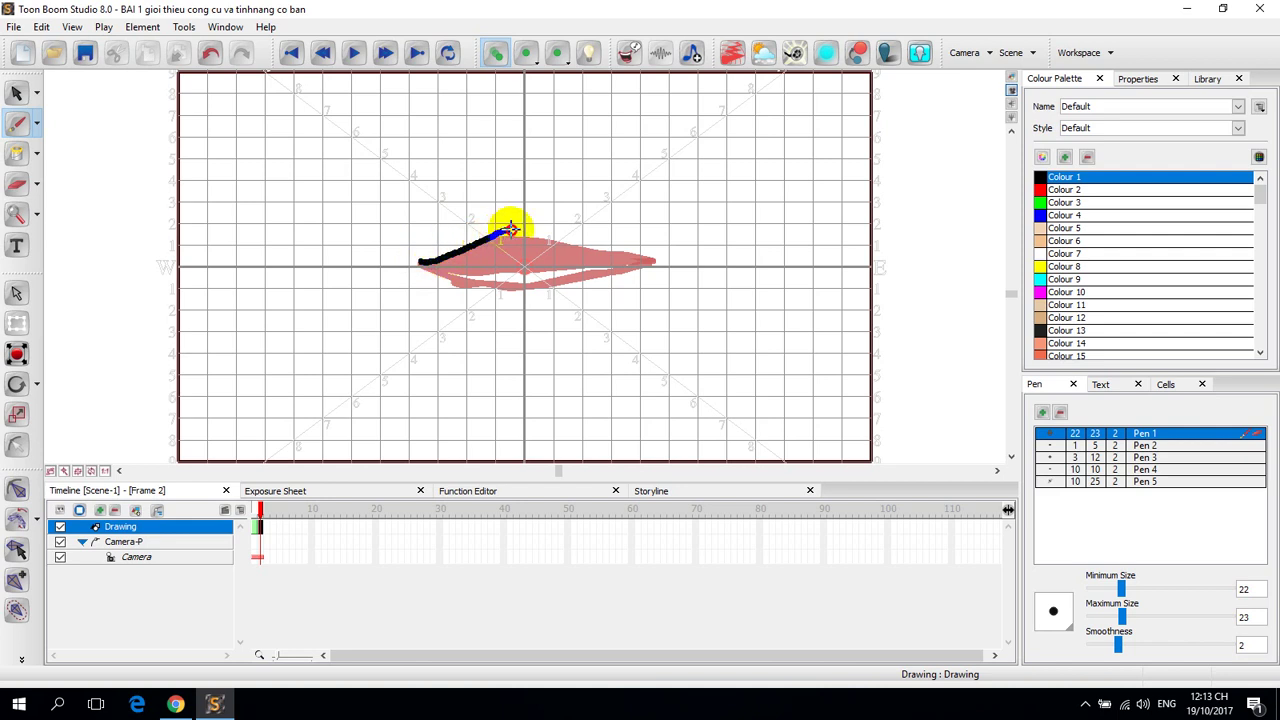
drag(545, 234, 658, 260)
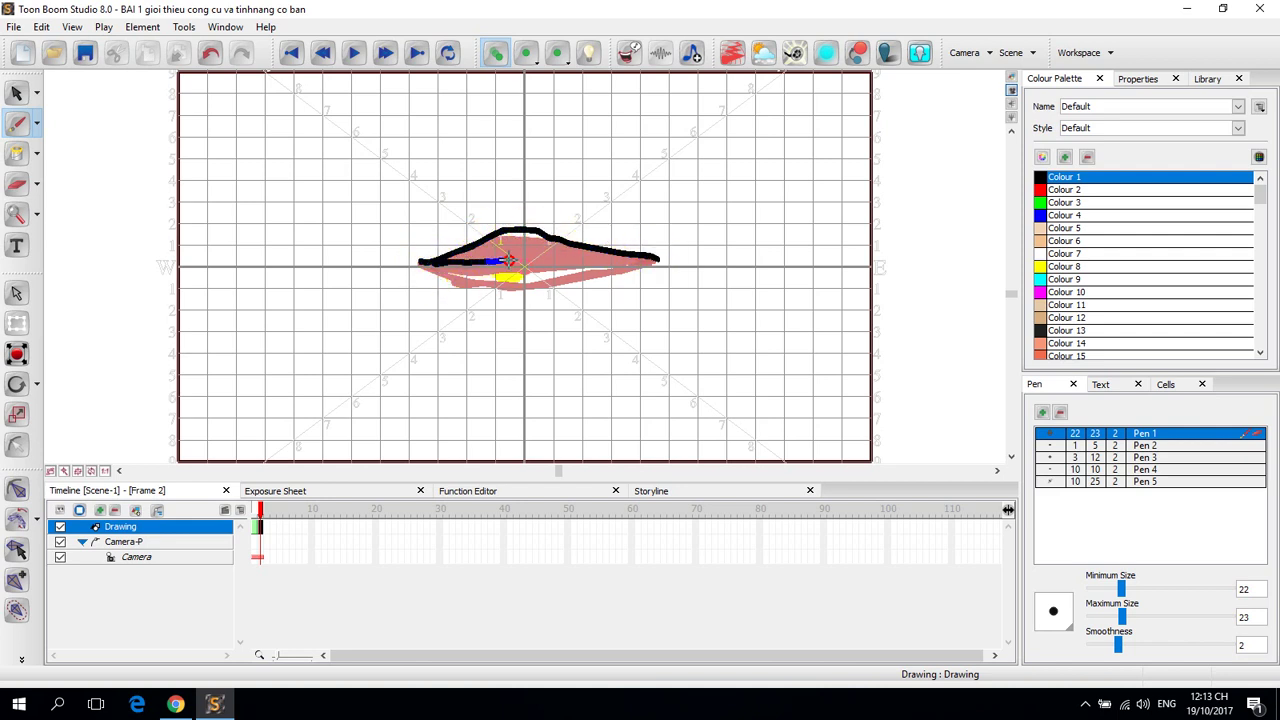
mouse_move(508, 260)
mouse_down()
mouse_move(655, 265)
mouse_move(533, 293)
mouse_move(424, 265)
mouse_move(521, 293)
mouse_move(652, 259)
mouse_move(544, 290)
mouse_move(462, 290)
mouse_up()
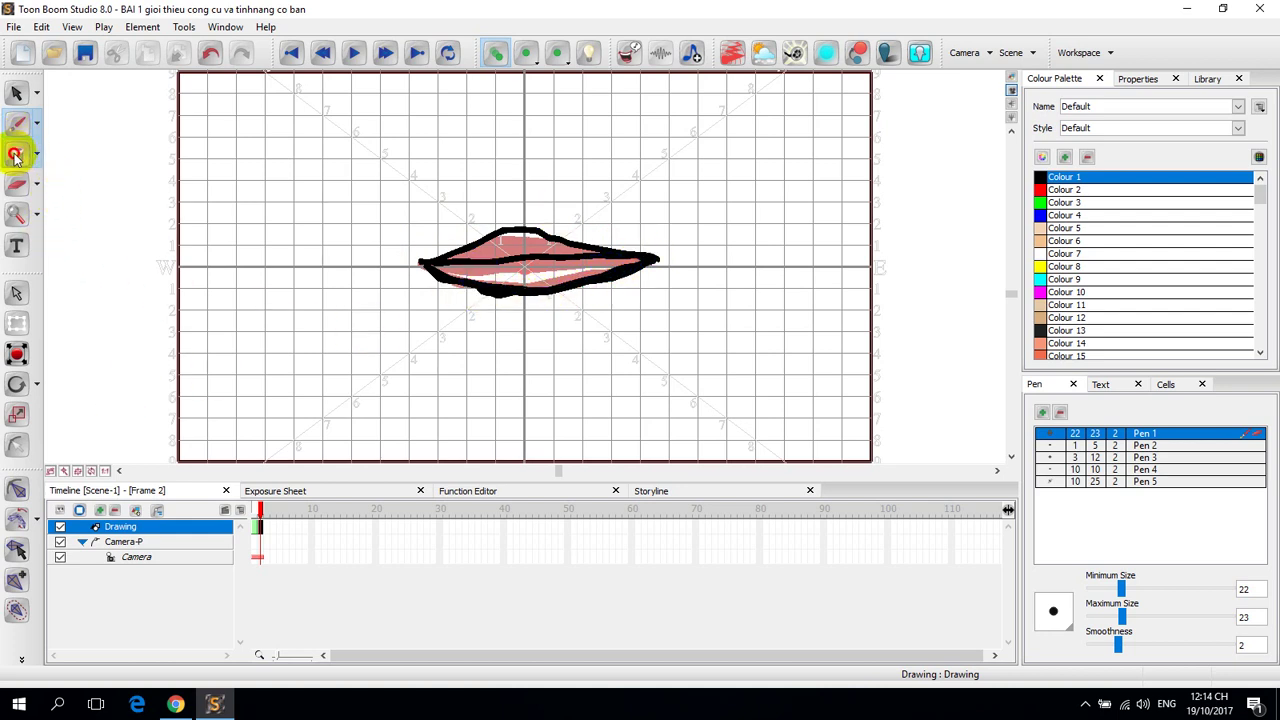
- Fill the upper lip on frame 2 with black Colour 1 using the Paint tool
click(15, 155)
click(1043, 195)
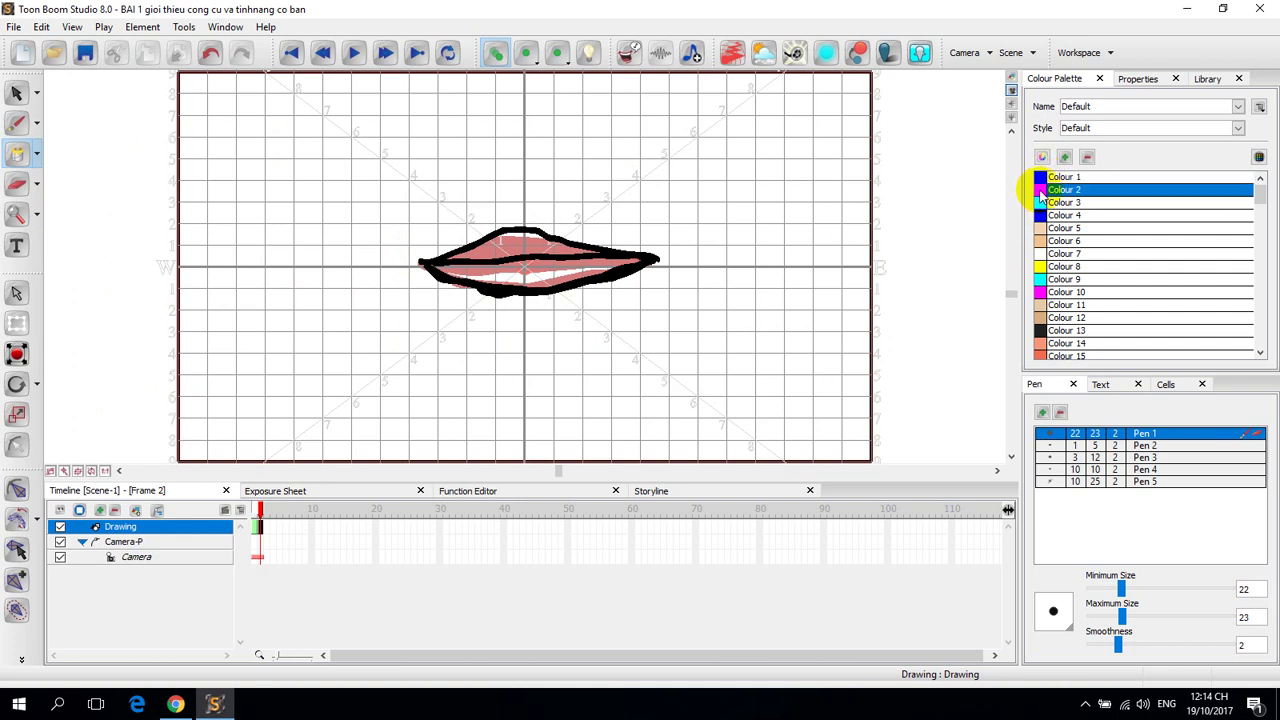
click(1040, 177)
click(517, 237)
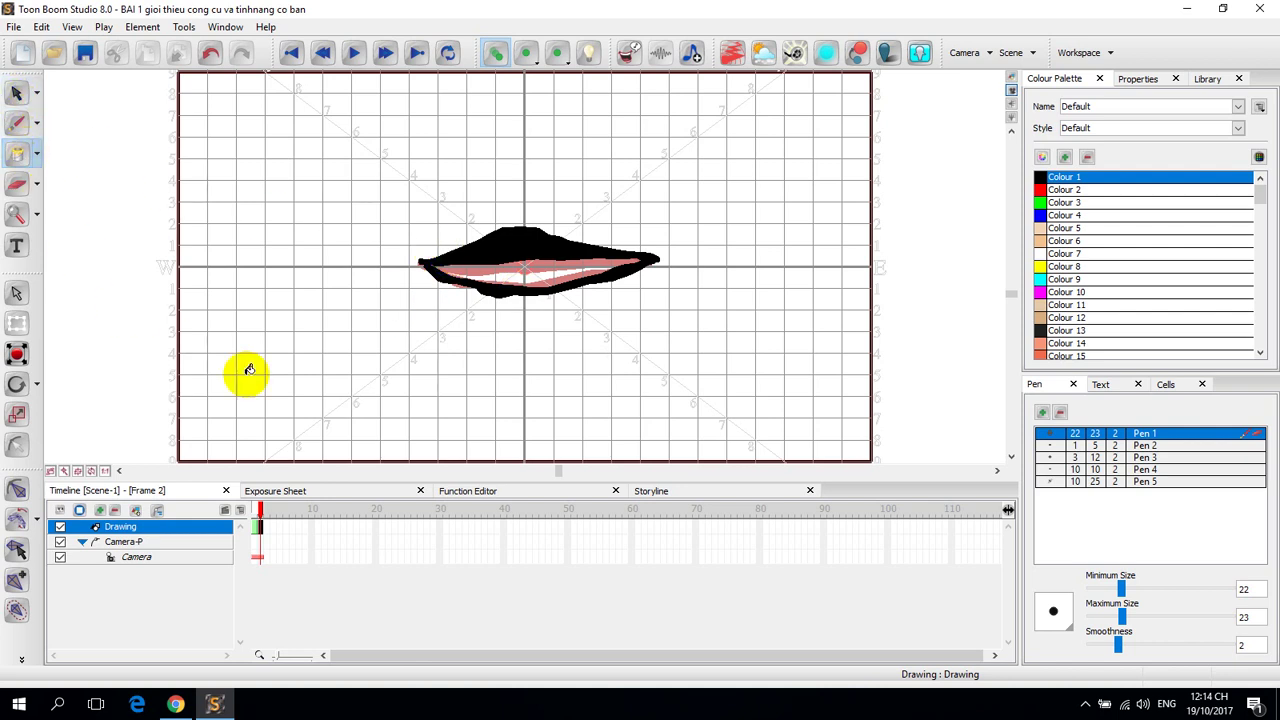
- Brush black lip outlines on frame 3 over the onion skin, with the lower lip dropping further than on frame 2
click(264, 528)
click(268, 530)
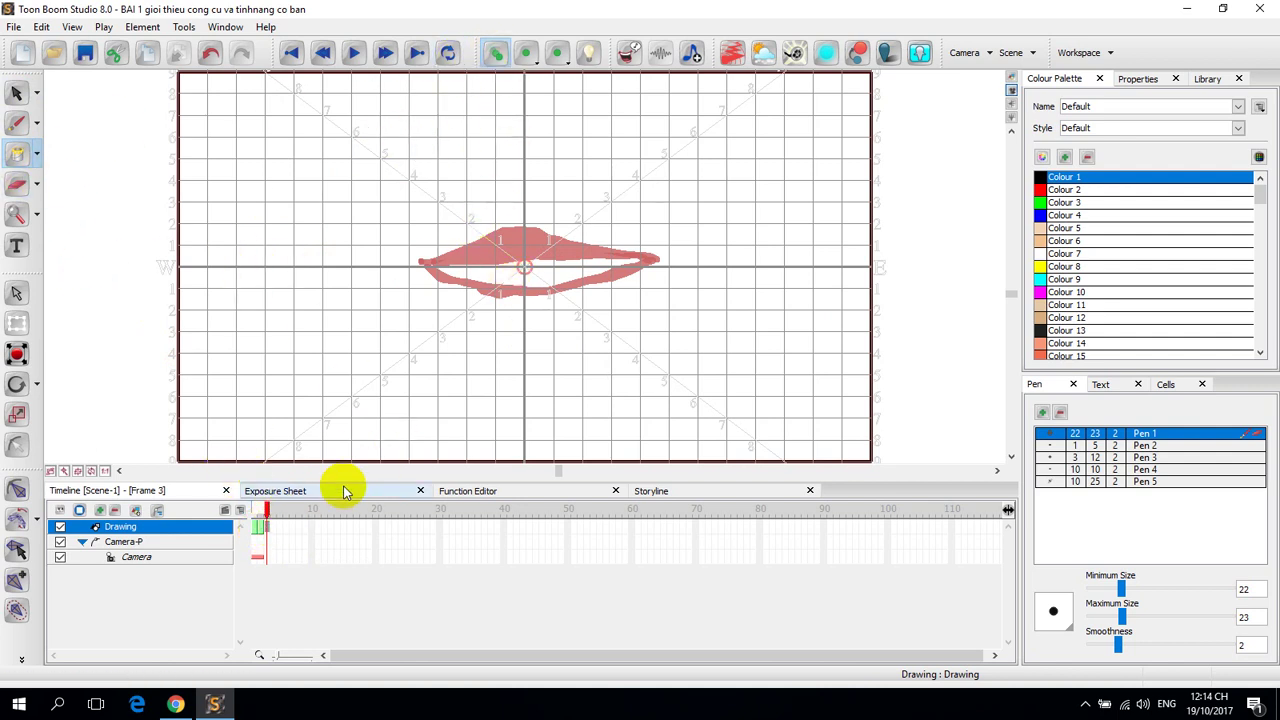
click(16, 121)
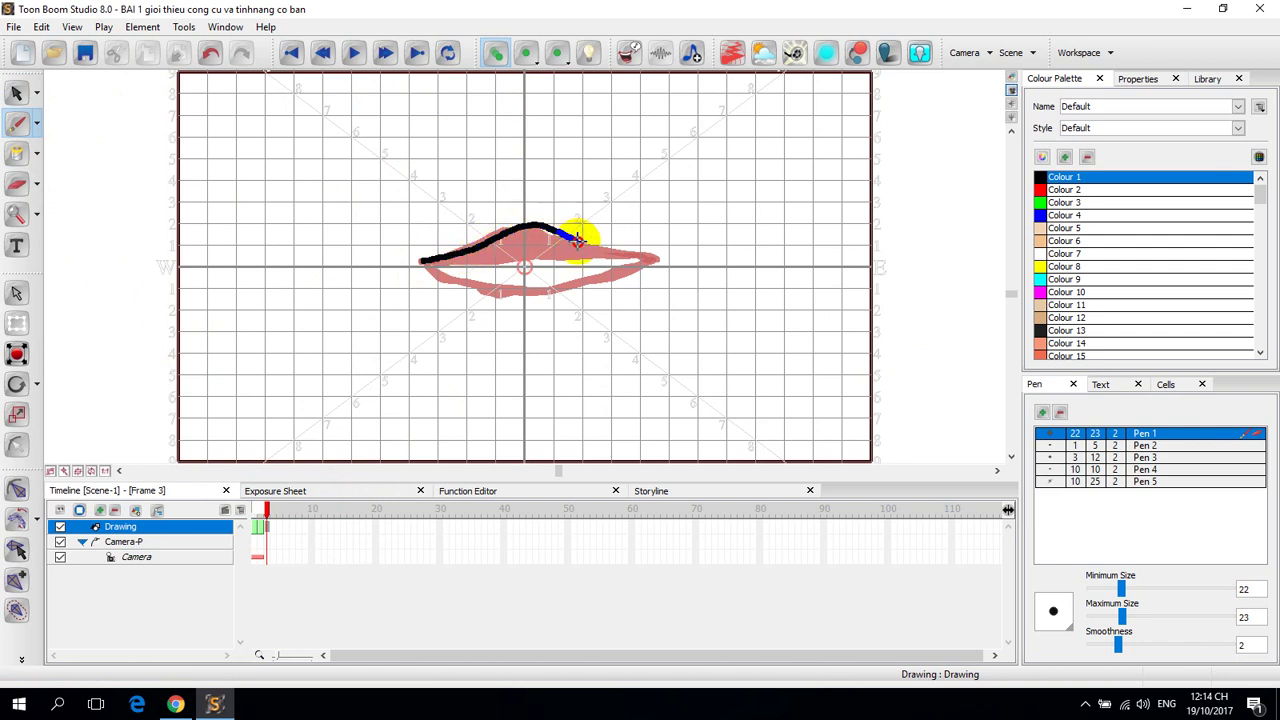
drag(578, 237, 657, 260)
mouse_move(455, 258)
mouse_down()
mouse_move(424, 262)
mouse_move(657, 260)
mouse_up()
mouse_move(455, 260)
mouse_down()
mouse_move(424, 262)
mouse_move(528, 311)
mouse_move(655, 263)
mouse_up()
mouse_move(425, 263)
mouse_down()
mouse_move(500, 296)
mouse_move(630, 283)
mouse_move(537, 314)
mouse_move(480, 300)
mouse_move(462, 252)
mouse_up()
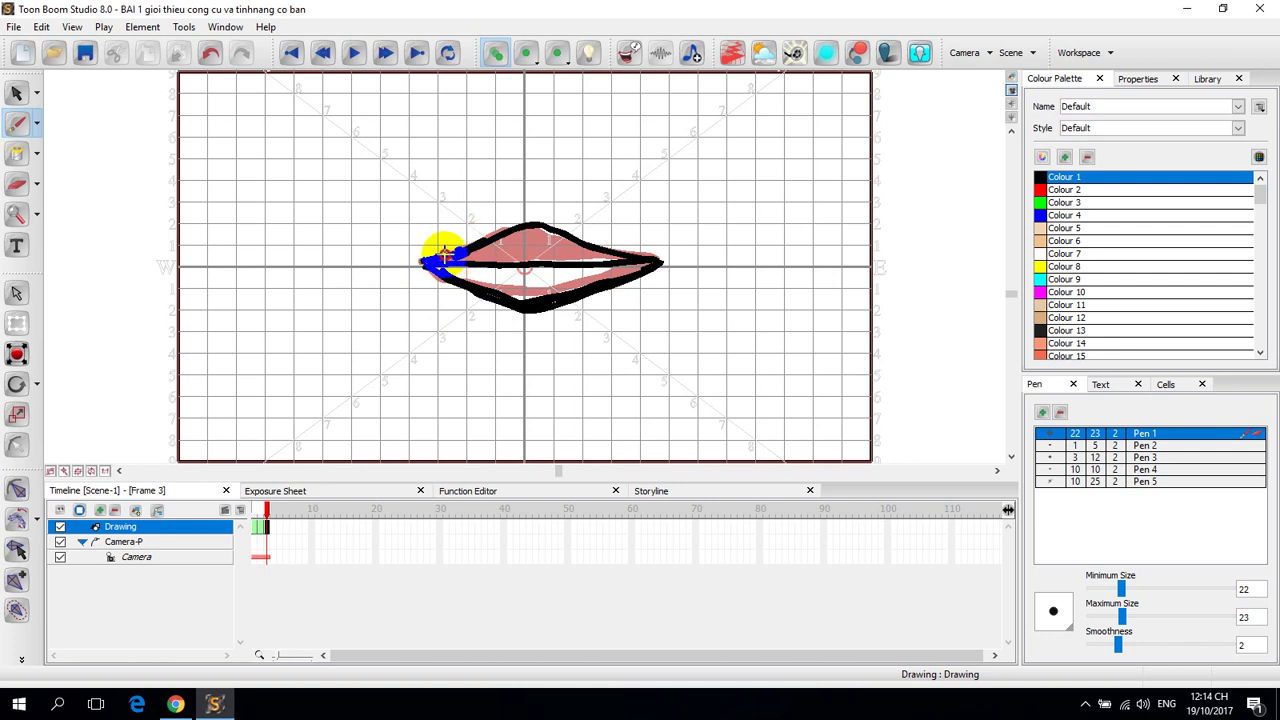
mouse_move(437, 262)
mouse_down()
mouse_move(488, 233)
mouse_move(563, 220)
mouse_move(660, 258)
mouse_move(523, 206)
mouse_up()
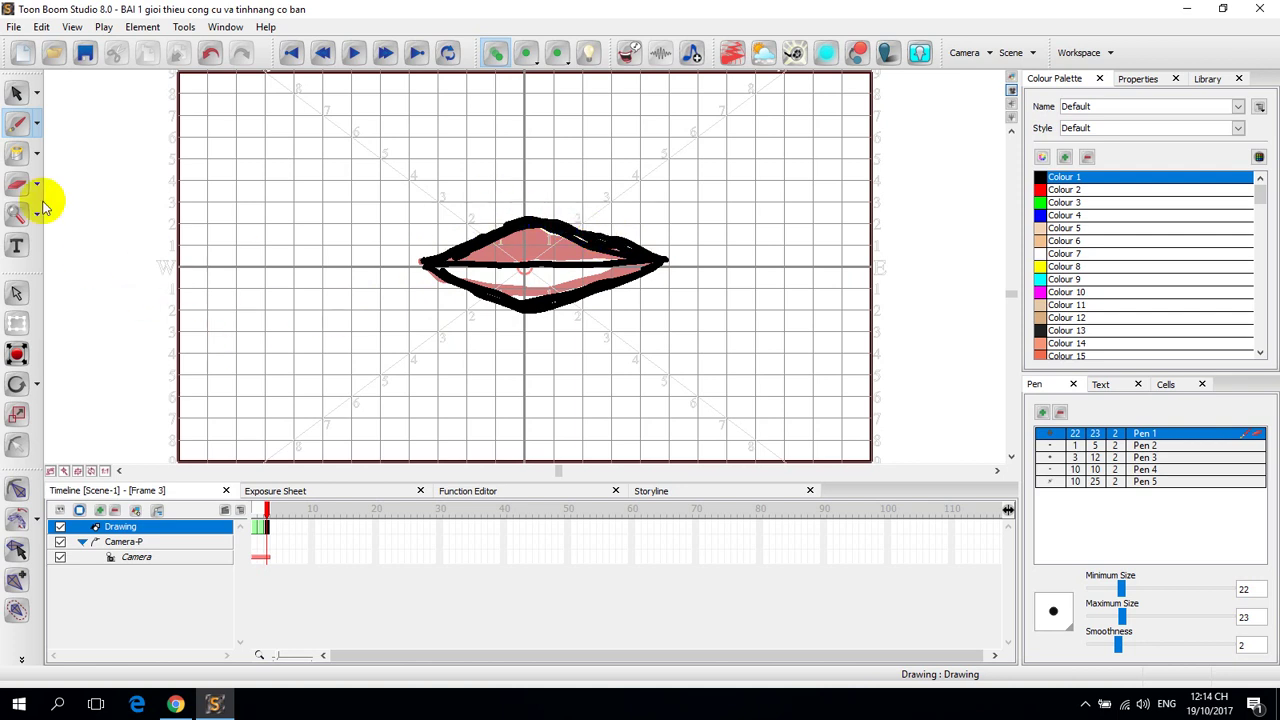
- Fill the upper lip on frame 3 with black Colour 1 using the Paint tool
click(17, 155)
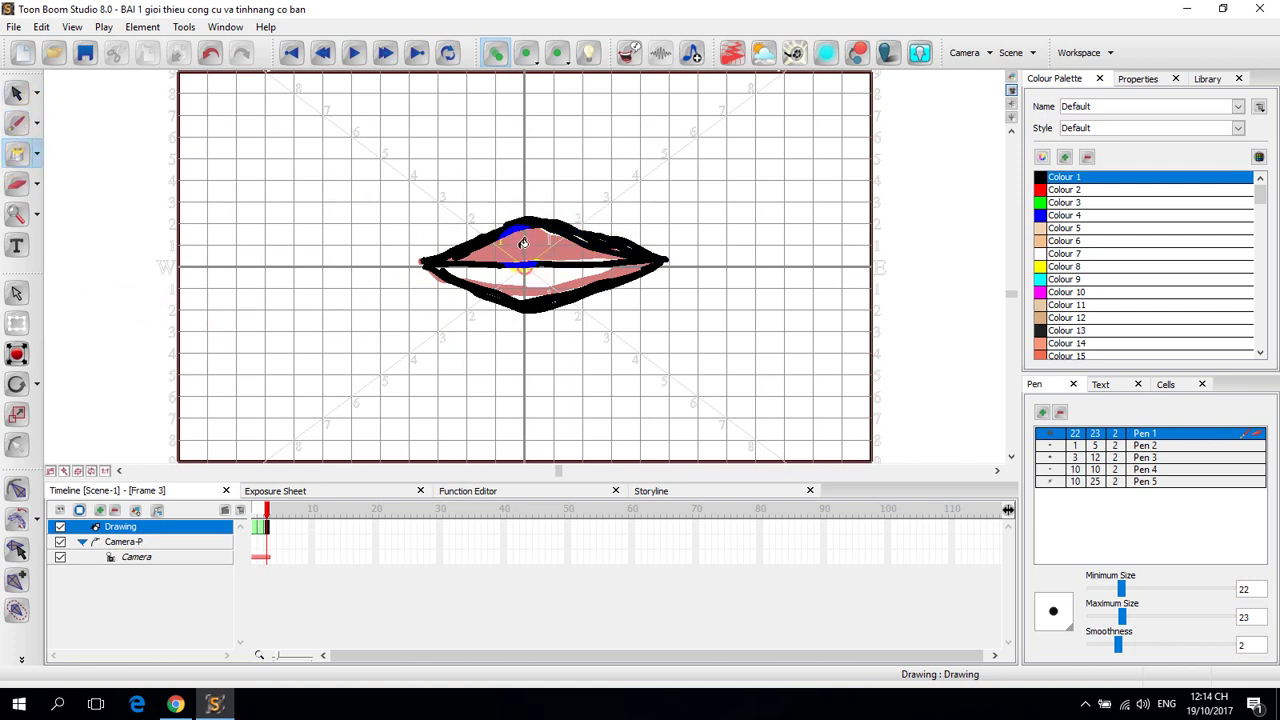
click(526, 238)
click(488, 242)
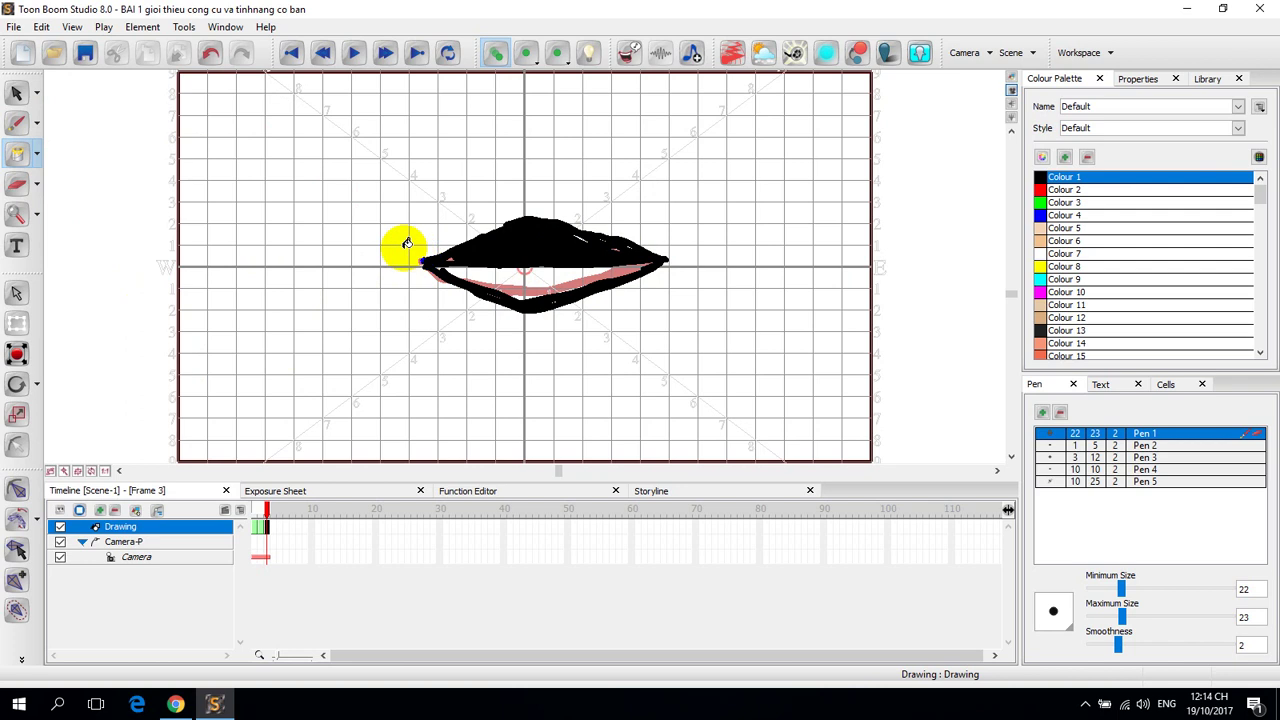
- Brush a black upper lip outline on frame 4, with its peak and inner edge higher than the onion-skinned lip
click(270, 528)
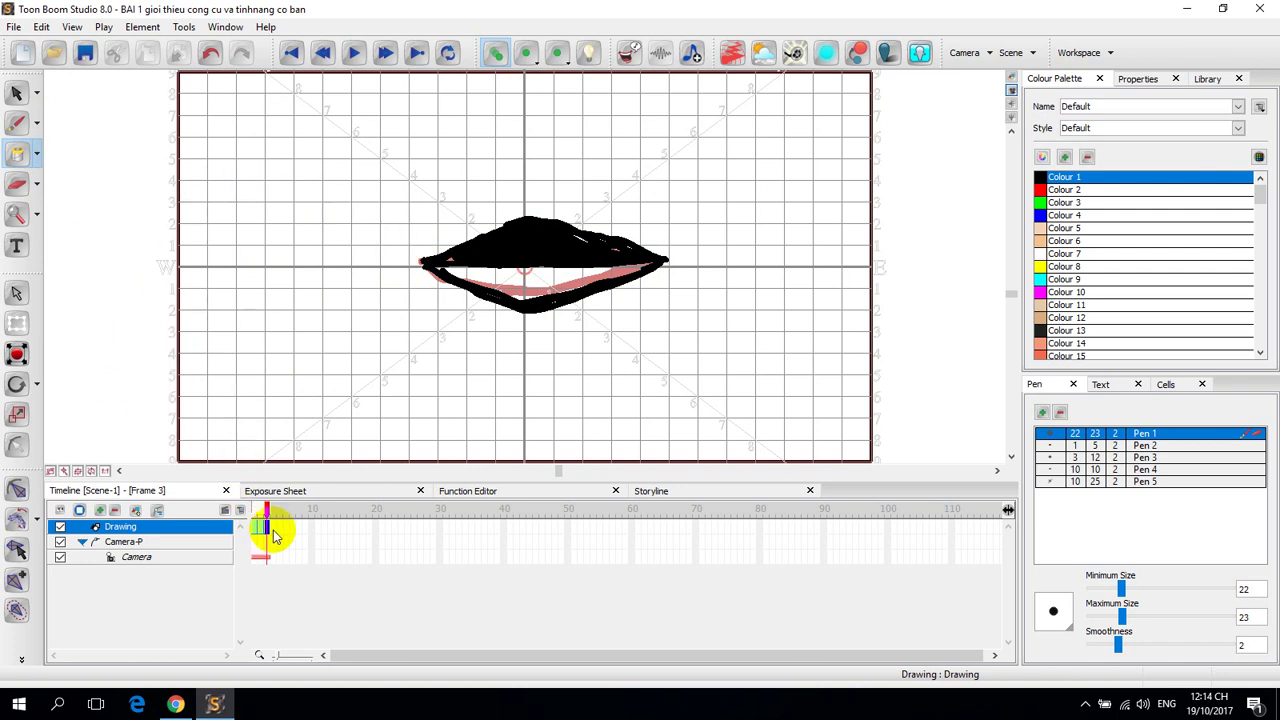
click(273, 528)
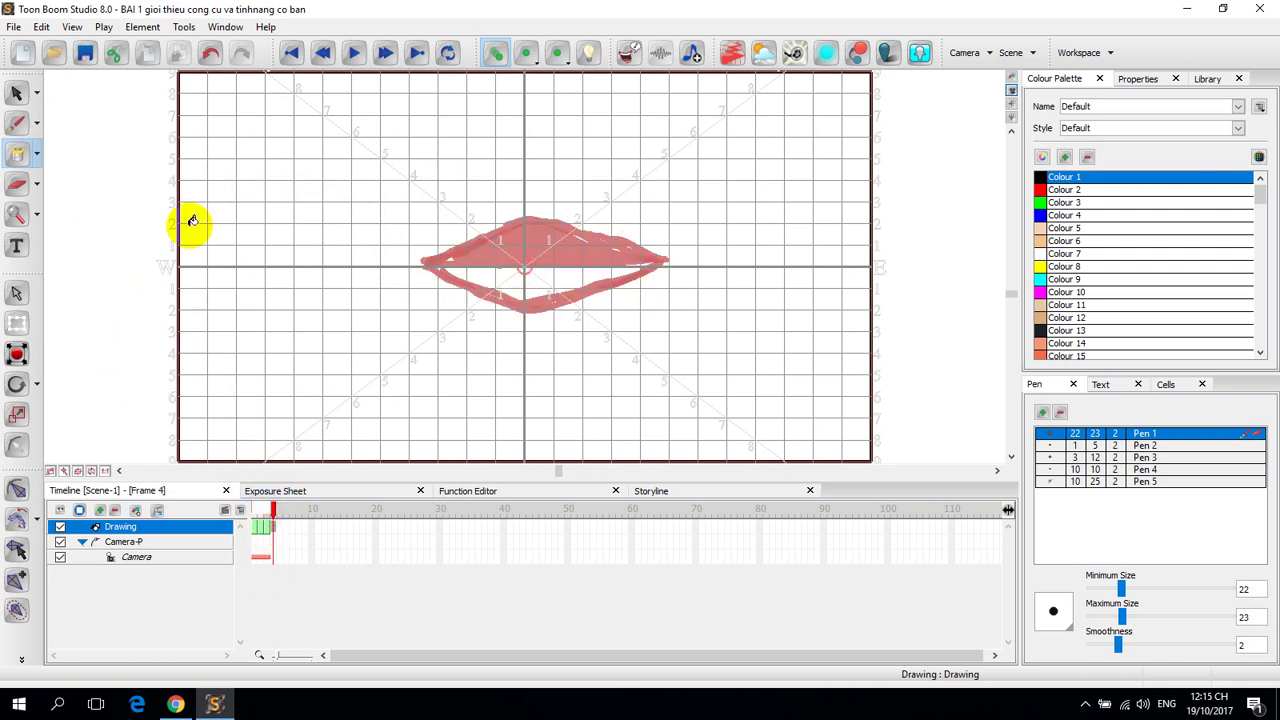
click(17, 123)
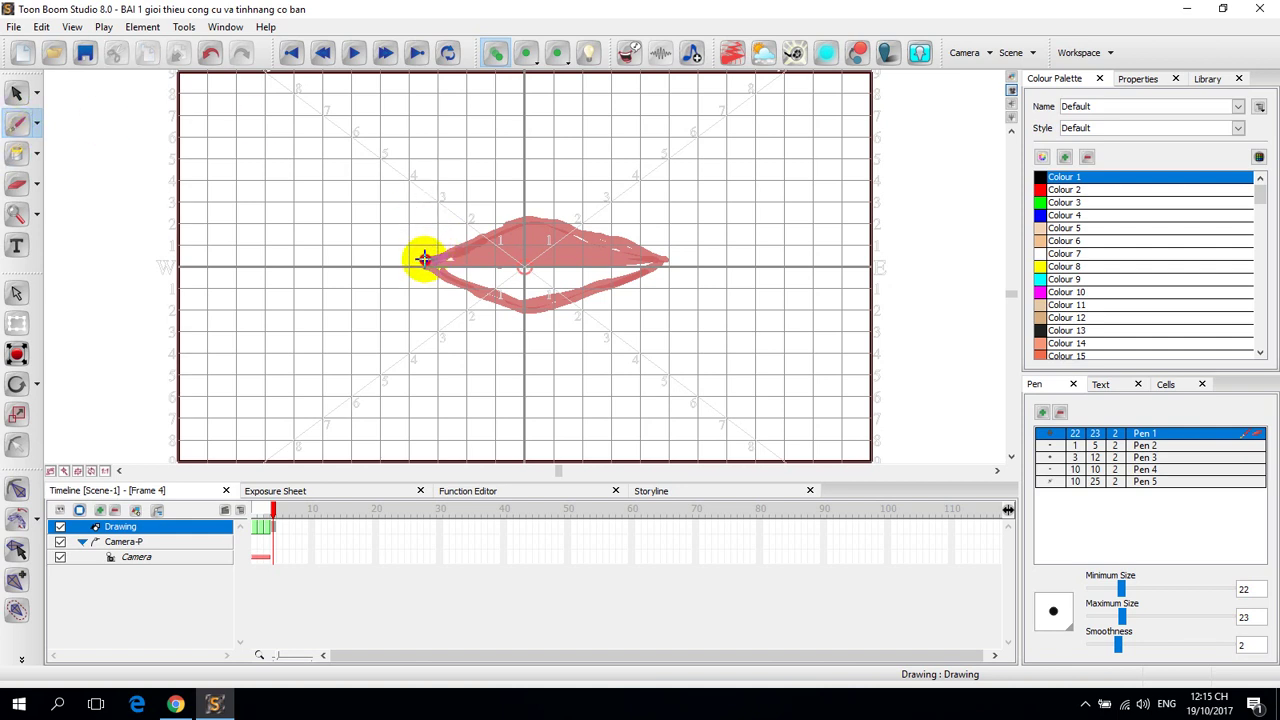
mouse_move(424, 259)
mouse_down()
mouse_move(513, 217)
mouse_move(617, 220)
mouse_move(668, 258)
mouse_up()
drag(425, 261, 462, 259)
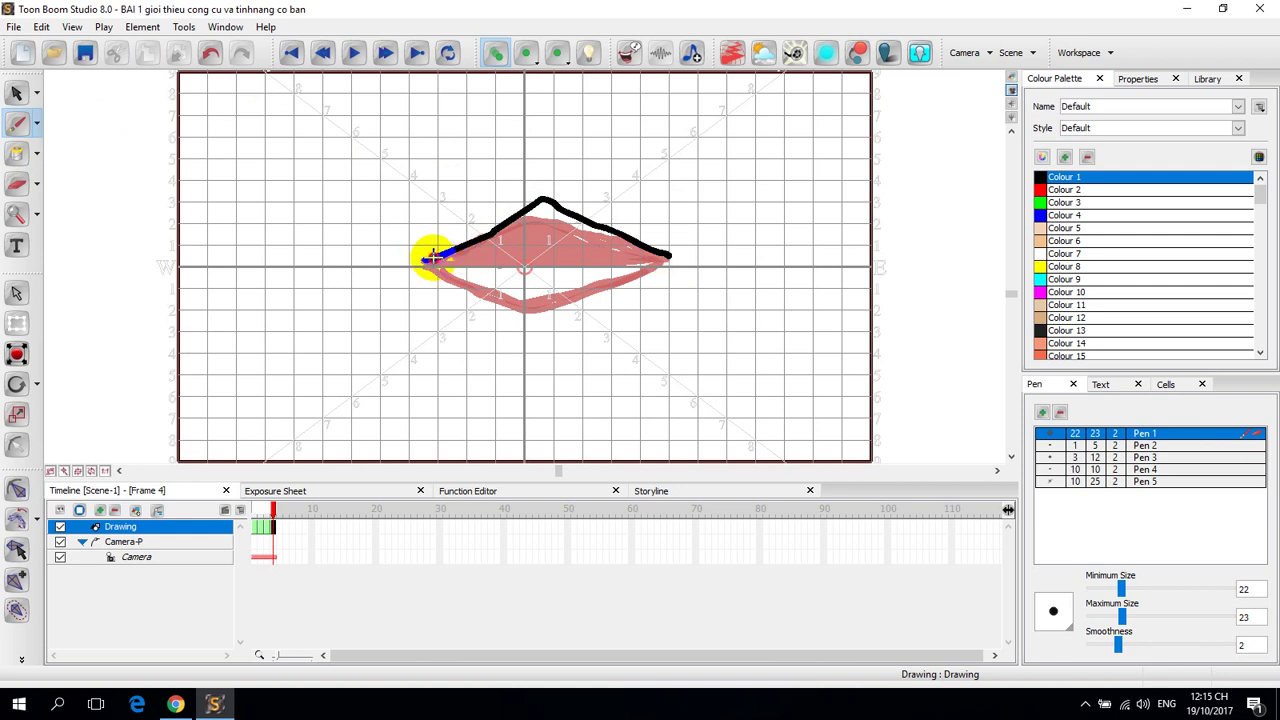
mouse_move(592, 248)
mouse_down()
mouse_move(673, 260)
mouse_move(622, 238)
mouse_up()
mouse_move(543, 207)
mouse_down()
mouse_move(527, 230)
mouse_move(540, 203)
mouse_up()
drag(510, 214, 420, 258)
mouse_move(505, 216)
mouse_down()
mouse_move(533, 207)
mouse_move(518, 207)
mouse_up()
mouse_move(521, 212)
mouse_down()
mouse_move(670, 254)
mouse_move(535, 200)
mouse_move(433, 259)
mouse_move(542, 243)
mouse_move(670, 257)
mouse_move(612, 250)
mouse_up()
- Fill the upper lip on frame 4 with black Colour 1 using the Paint tool
click(36, 158)
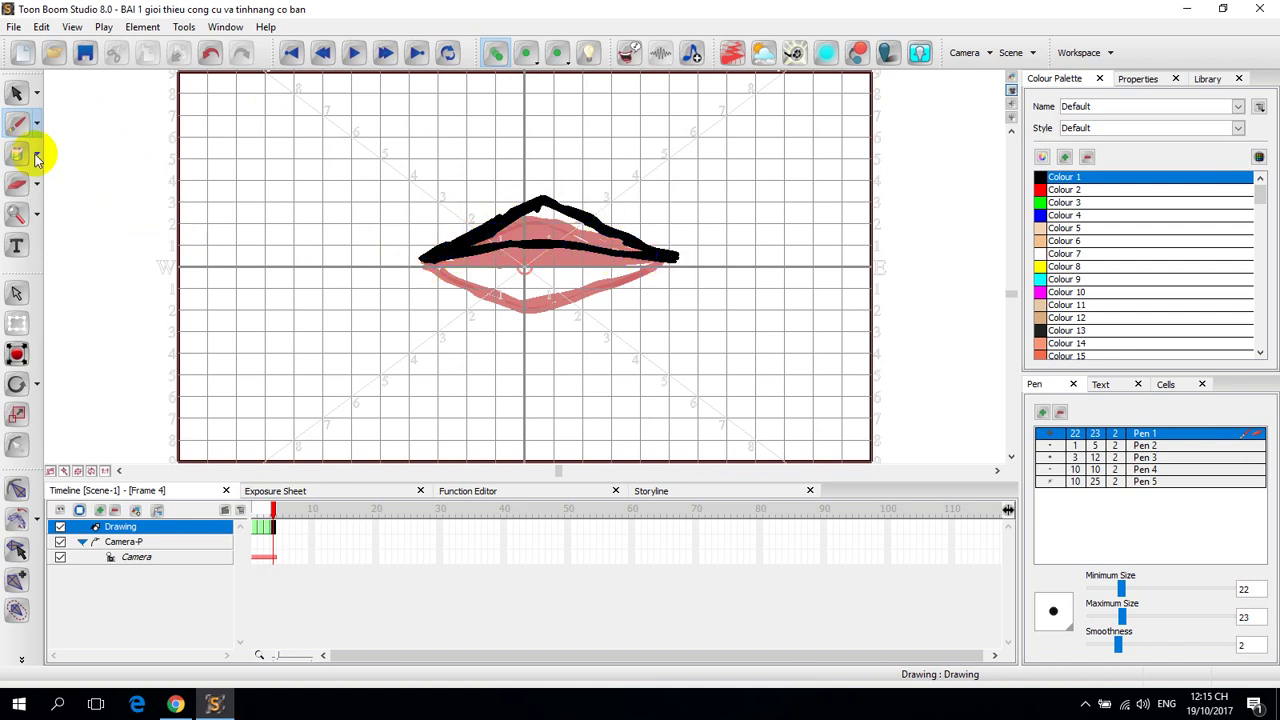
click(16, 155)
click(543, 214)
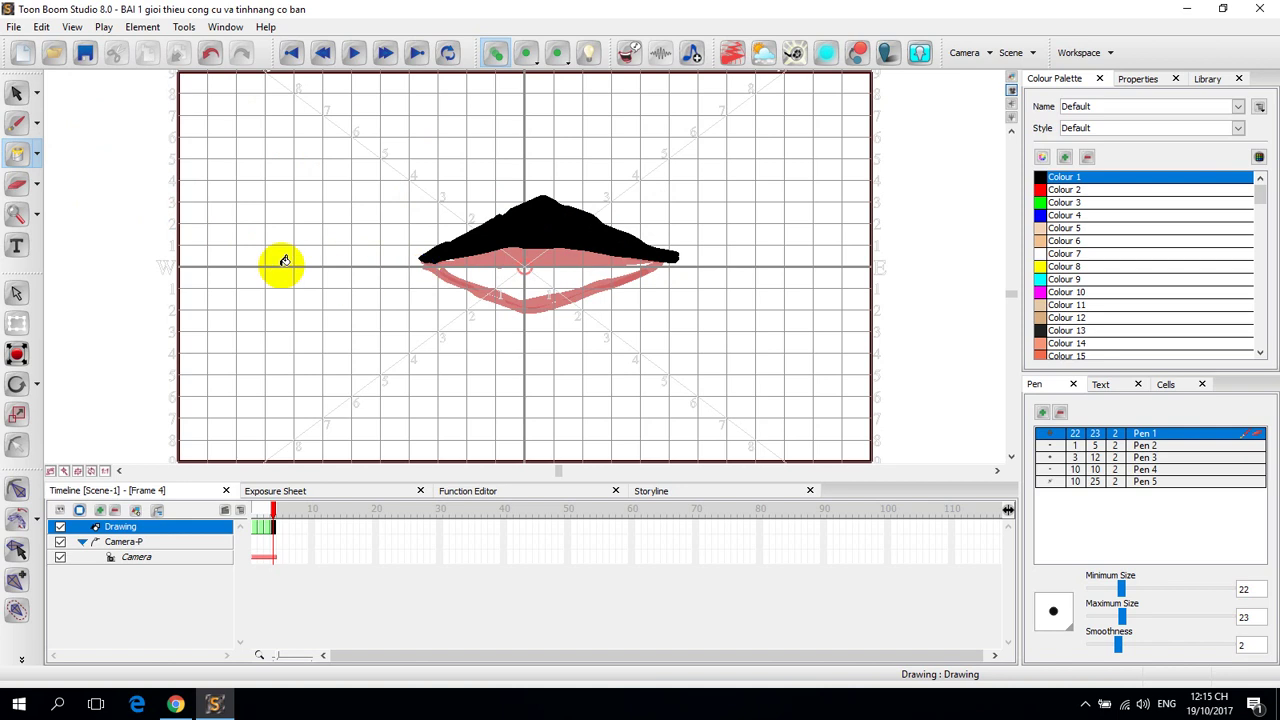
- Brush a thick black lower lip on frame 4 below the onion-skinned one, and thicken the upper lip's edges and corners
click(18, 125)
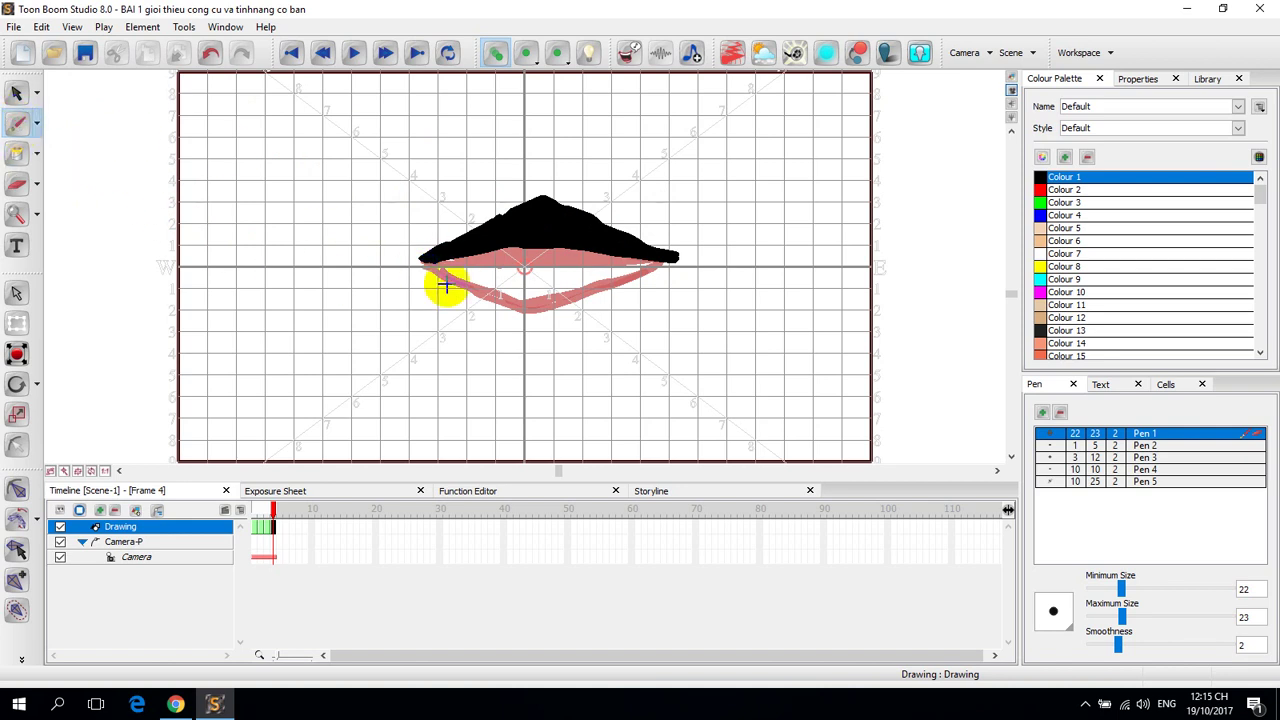
mouse_move(450, 283)
mouse_down()
mouse_move(535, 328)
mouse_move(678, 263)
mouse_move(545, 317)
mouse_move(515, 316)
mouse_move(427, 261)
mouse_move(535, 316)
mouse_move(492, 297)
mouse_move(532, 328)
mouse_move(647, 276)
mouse_move(561, 307)
mouse_move(472, 290)
mouse_move(419, 260)
mouse_move(437, 270)
mouse_move(420, 286)
mouse_move(516, 311)
mouse_up()
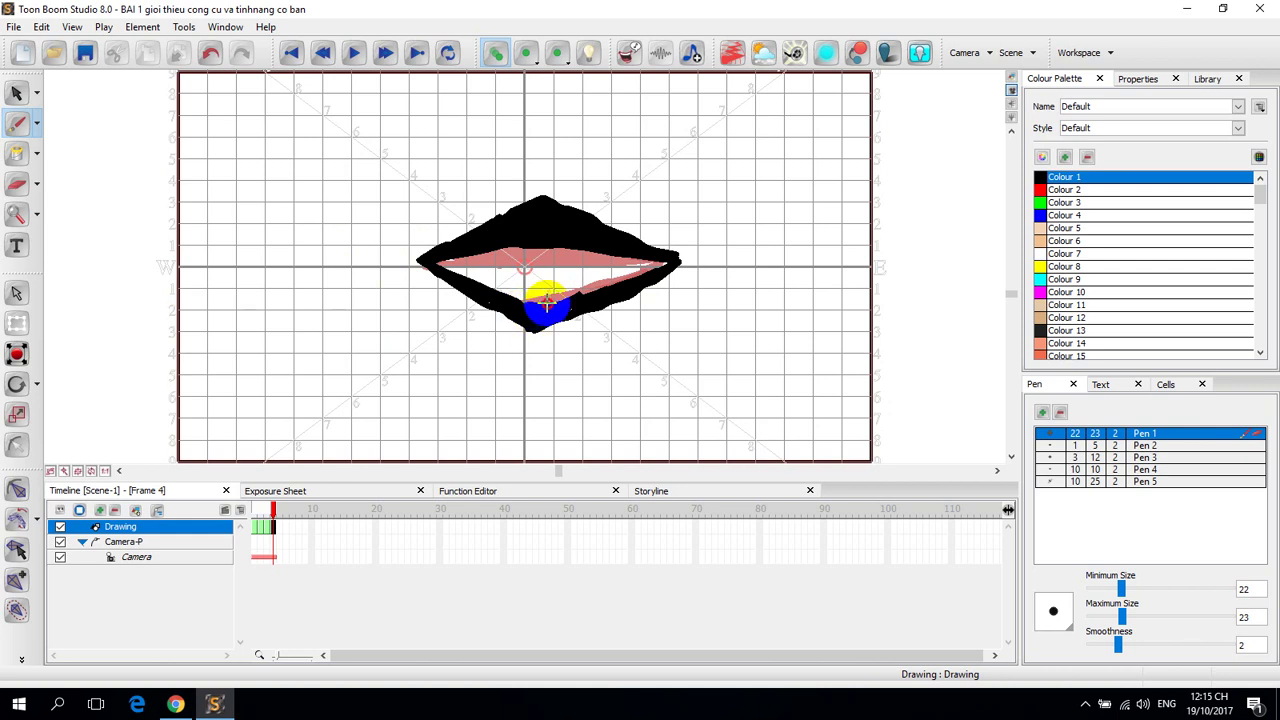
mouse_move(510, 212)
mouse_down()
mouse_move(443, 229)
mouse_move(500, 220)
mouse_move(509, 206)
mouse_move(451, 236)
mouse_up()
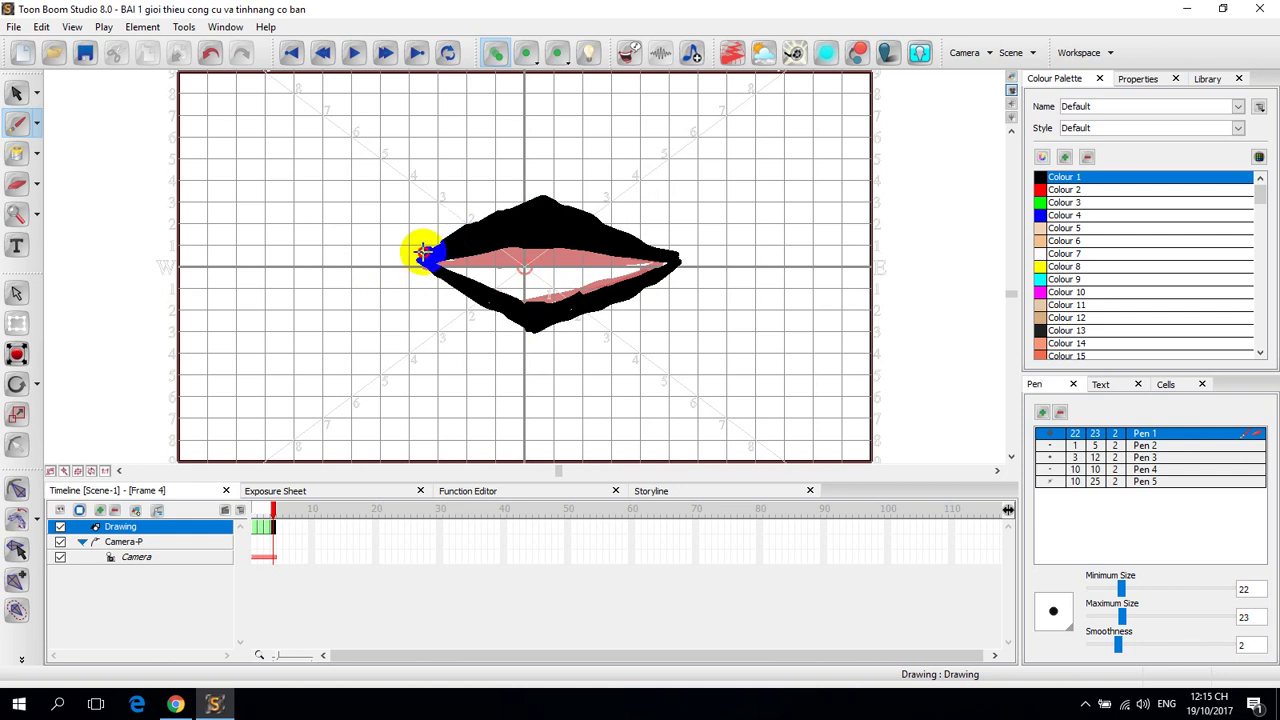
mouse_move(434, 243)
mouse_down()
mouse_move(546, 196)
mouse_move(558, 242)
mouse_move(527, 295)
mouse_move(557, 287)
mouse_move(519, 313)
mouse_move(663, 266)
mouse_up()
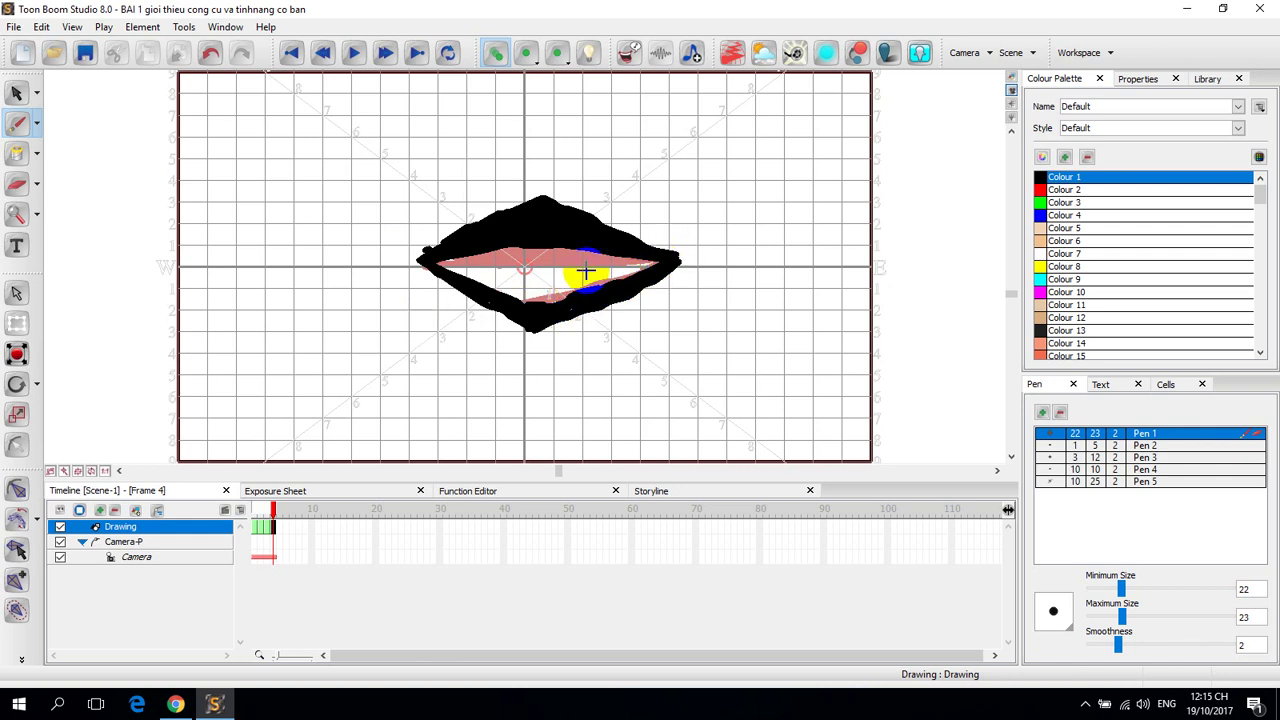
drag(436, 262, 550, 305)
click(552, 195)
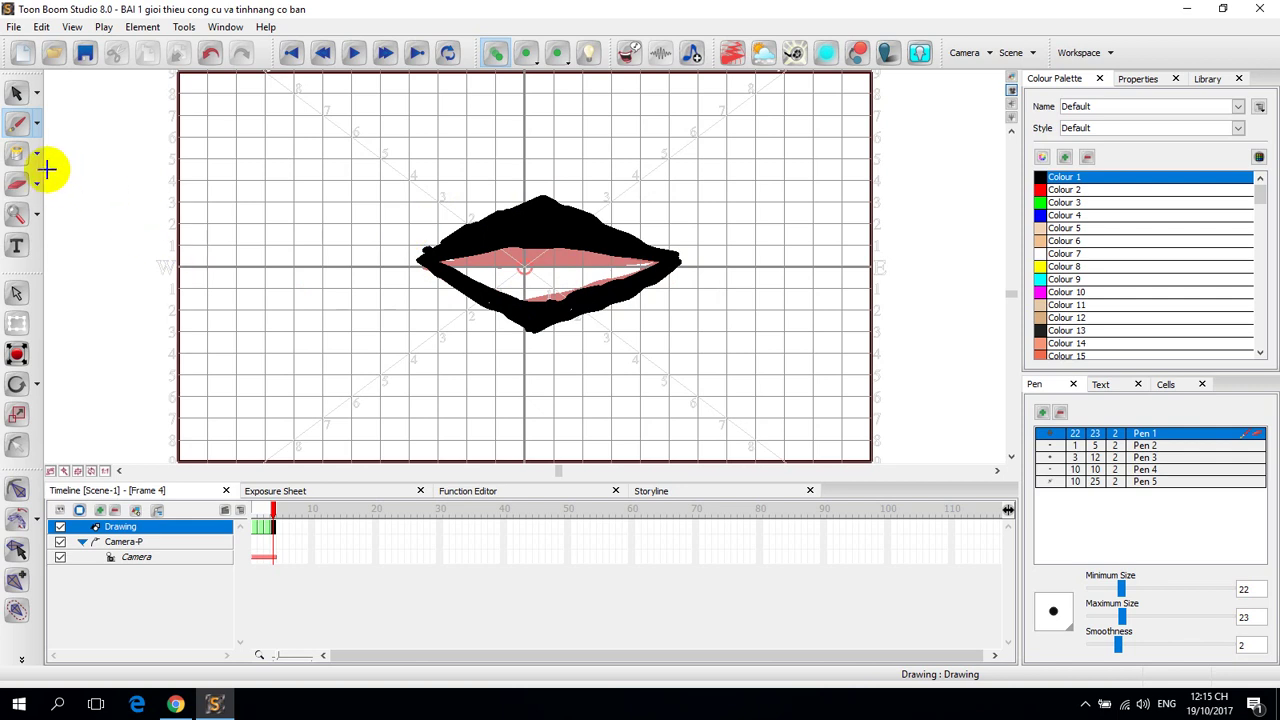
- Brush a taller, rounder black upper lip outline on frame 5 over the onion skin and fill it with Colour 1
click(280, 535)
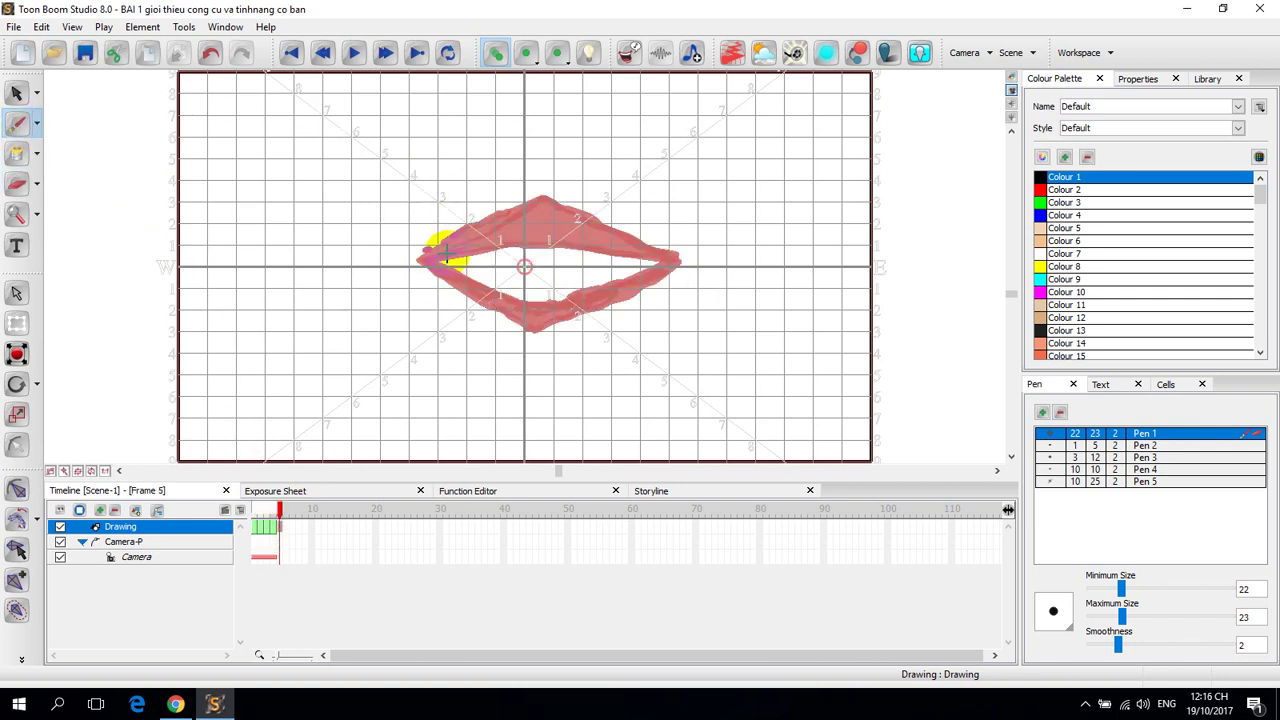
mouse_move(418, 258)
mouse_down()
mouse_move(554, 177)
mouse_move(680, 251)
mouse_up()
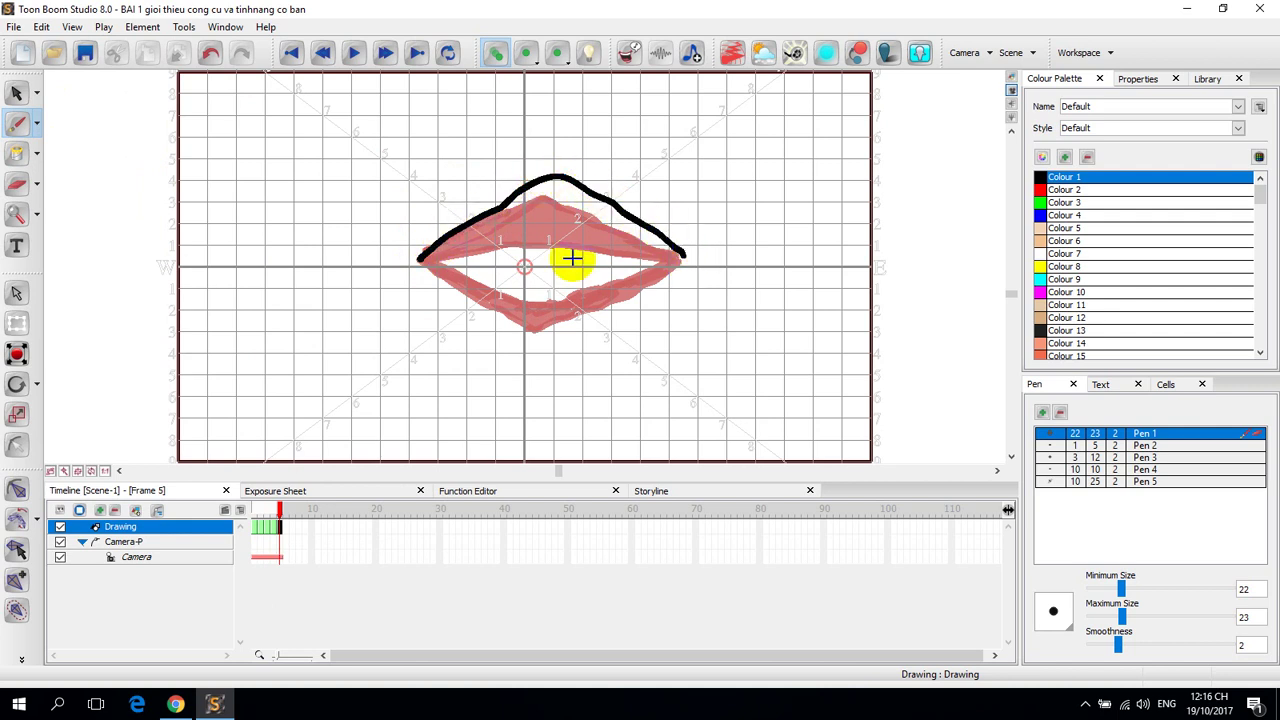
drag(423, 254, 484, 236)
drag(585, 228, 690, 261)
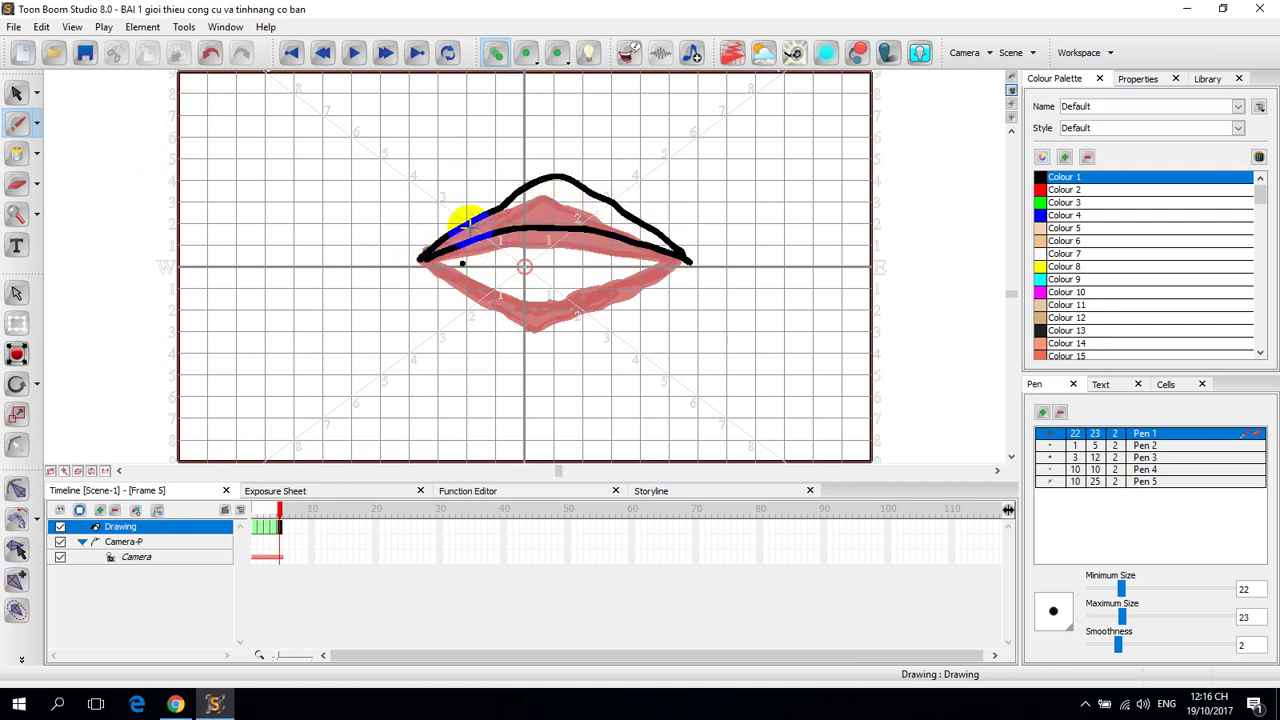
click(15, 154)
click(540, 194)
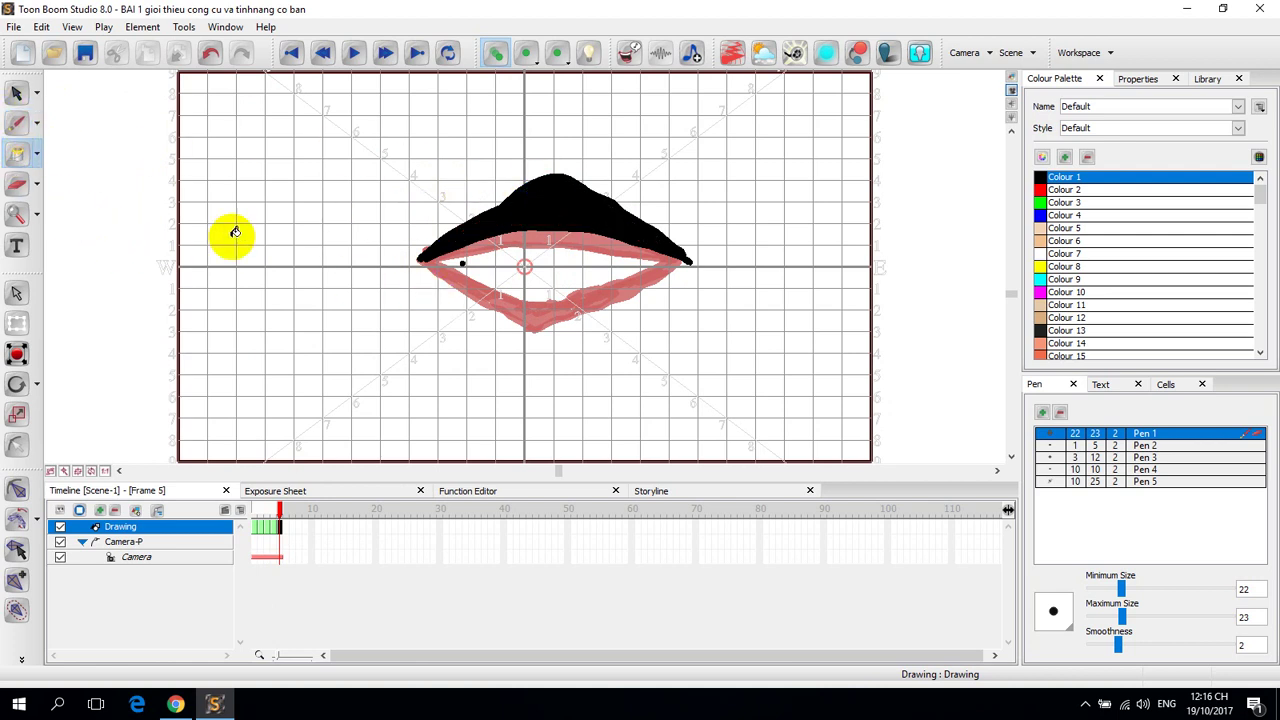
click(16, 122)
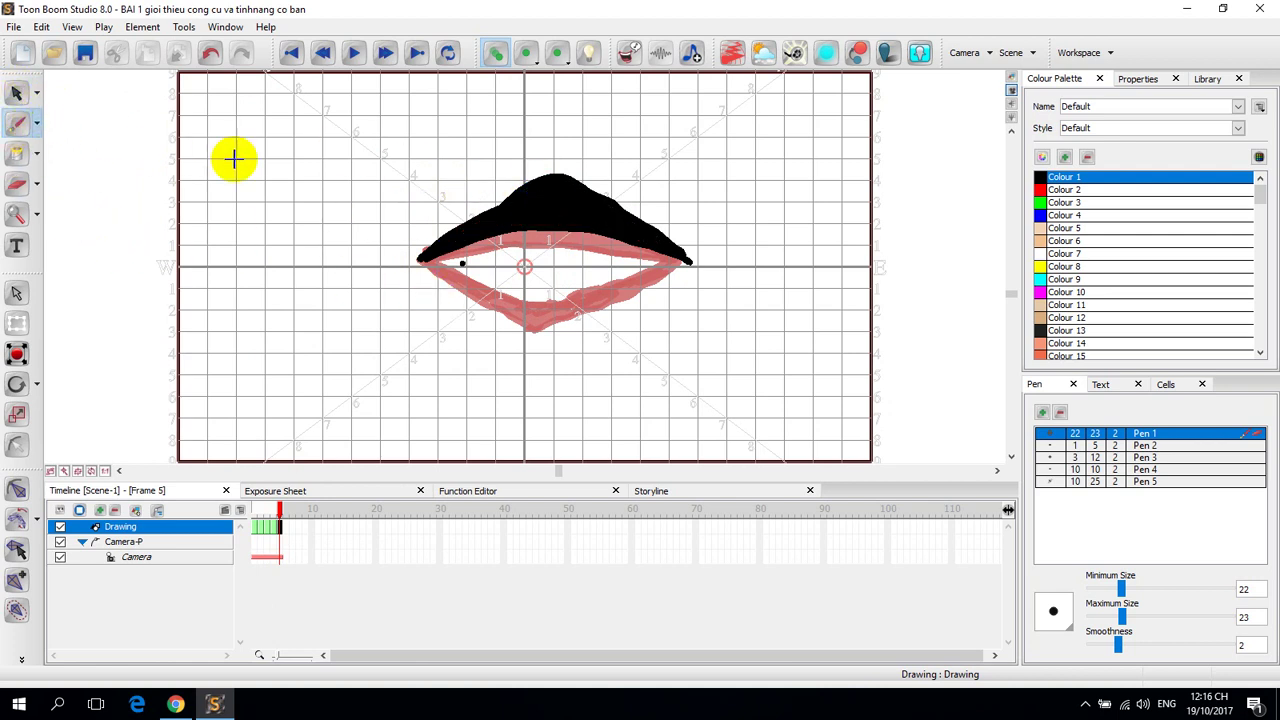
- Brush a black lower lip outline on frame 5 below the onion-skinned mouth and fill it with Colour 1
mouse_move(424, 254)
mouse_down()
mouse_move(549, 293)
mouse_move(684, 261)
mouse_move(611, 314)
mouse_move(542, 341)
mouse_move(415, 273)
mouse_move(424, 262)
mouse_move(497, 318)
mouse_move(548, 334)
mouse_move(531, 295)
mouse_move(511, 319)
mouse_move(540, 338)
mouse_up()
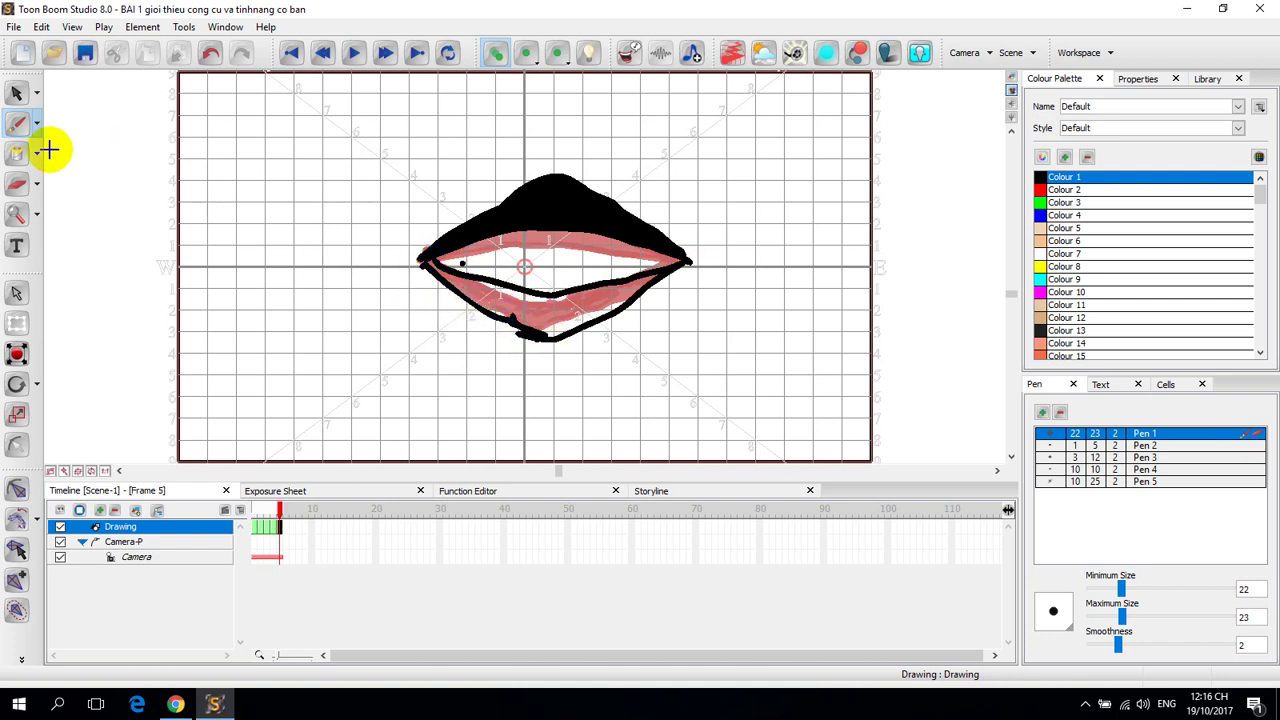
click(18, 153)
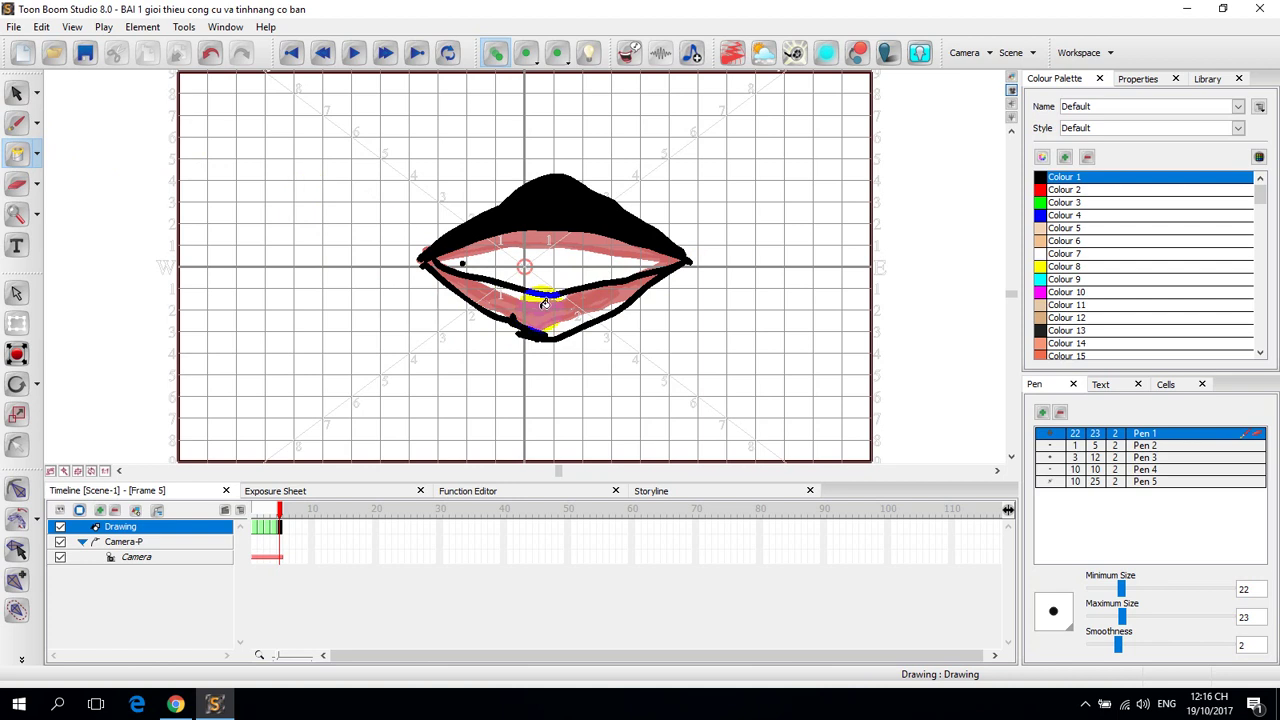
click(541, 300)
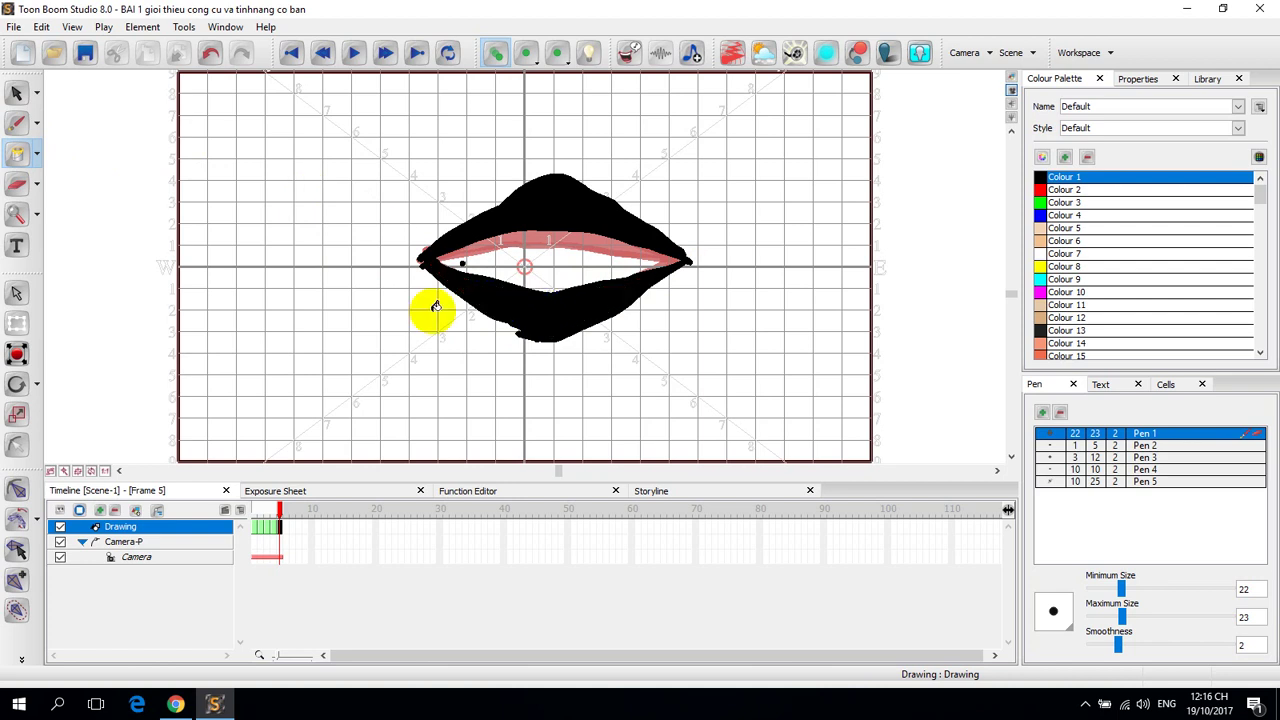
- Turn off onion skinning and scrub the mouth animation from frame 5 back to frame 1
click(16, 95)
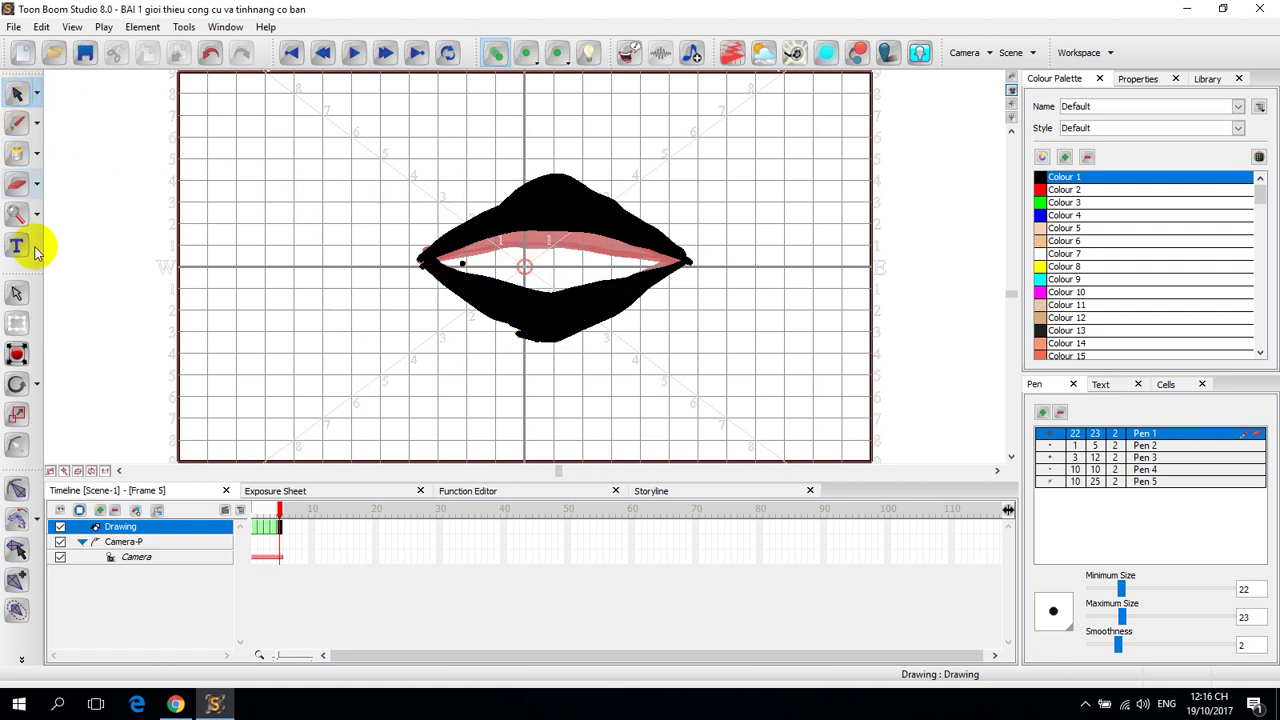
click(495, 55)
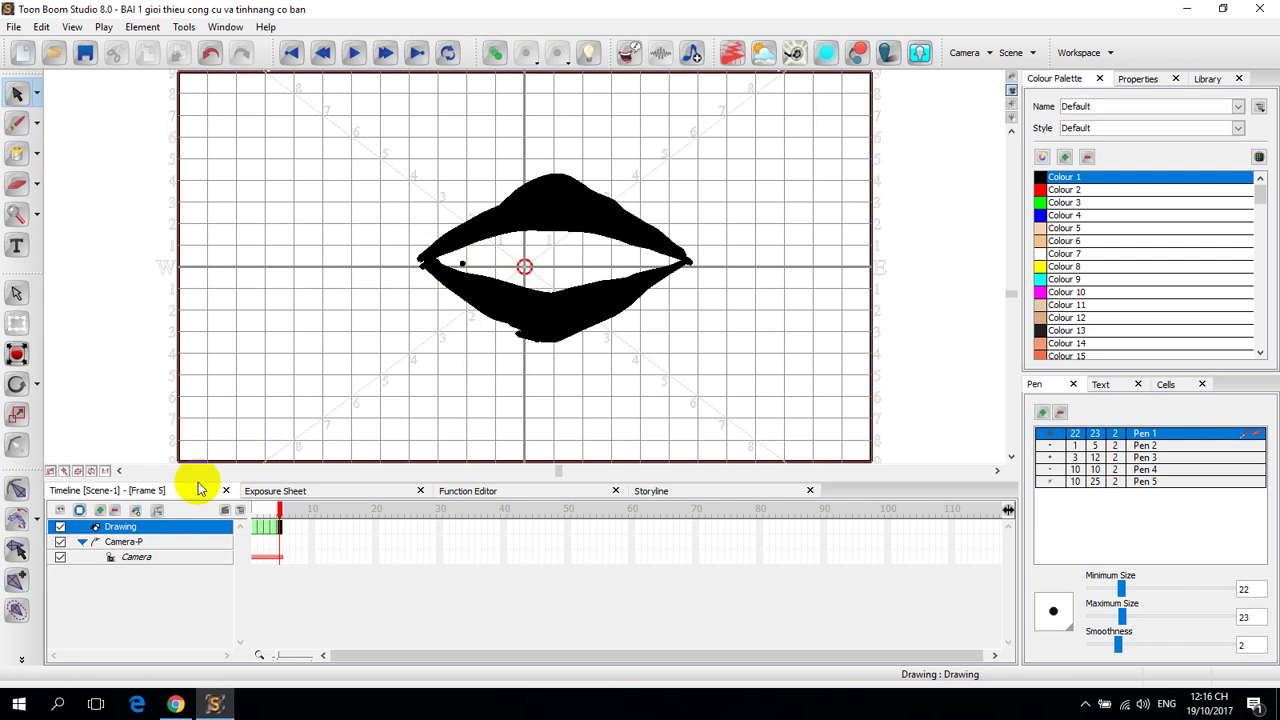
drag(280, 517, 247, 514)
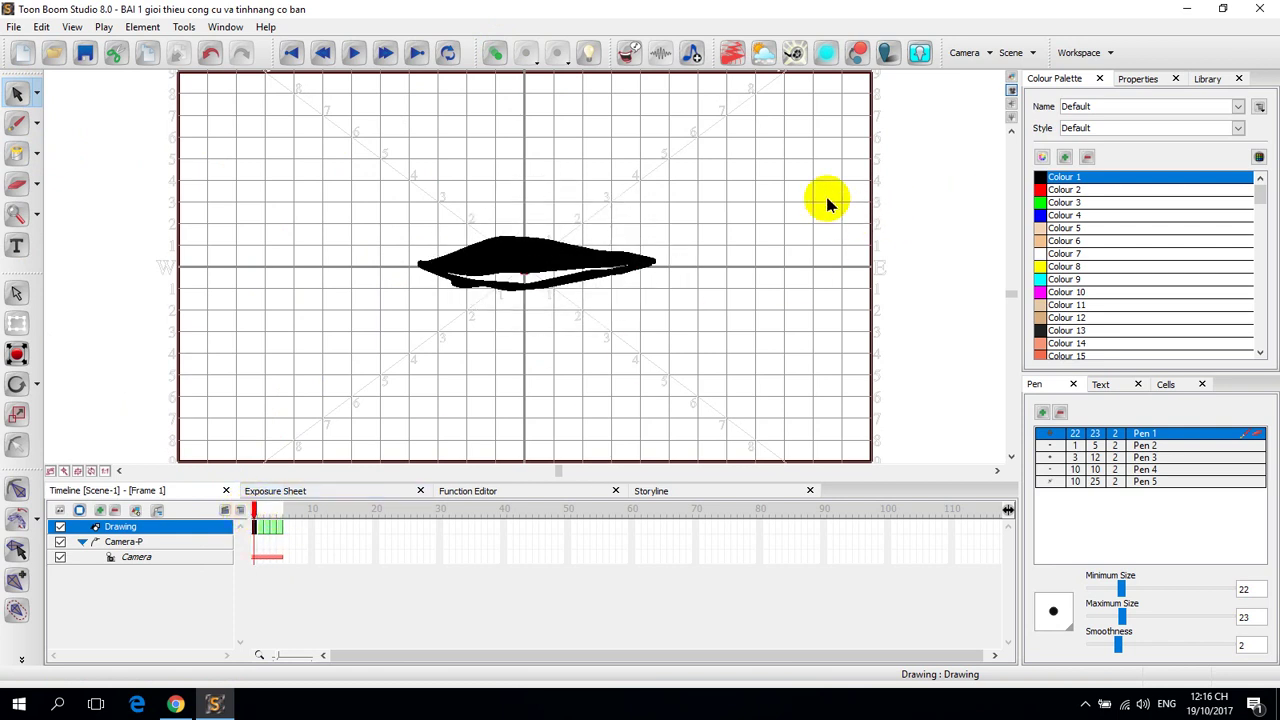
- Add one new Drawing element named Mat to the timeline
click(16, 120)
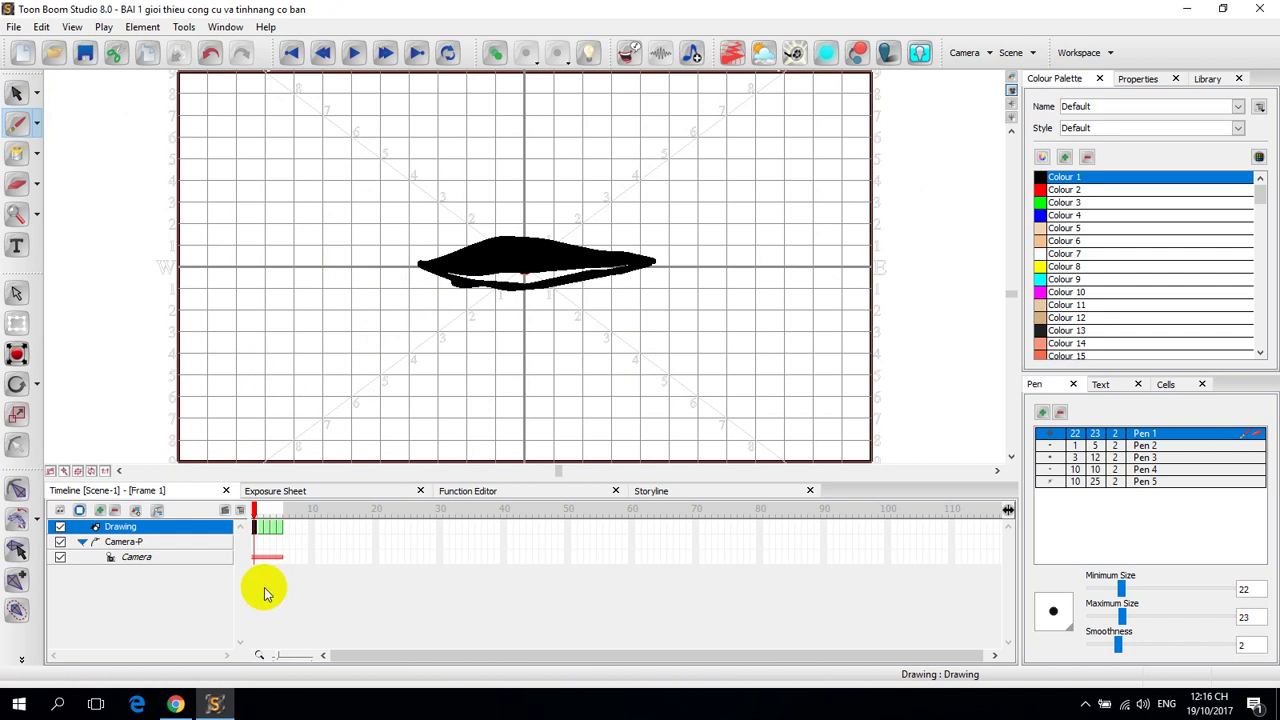
click(99, 511)
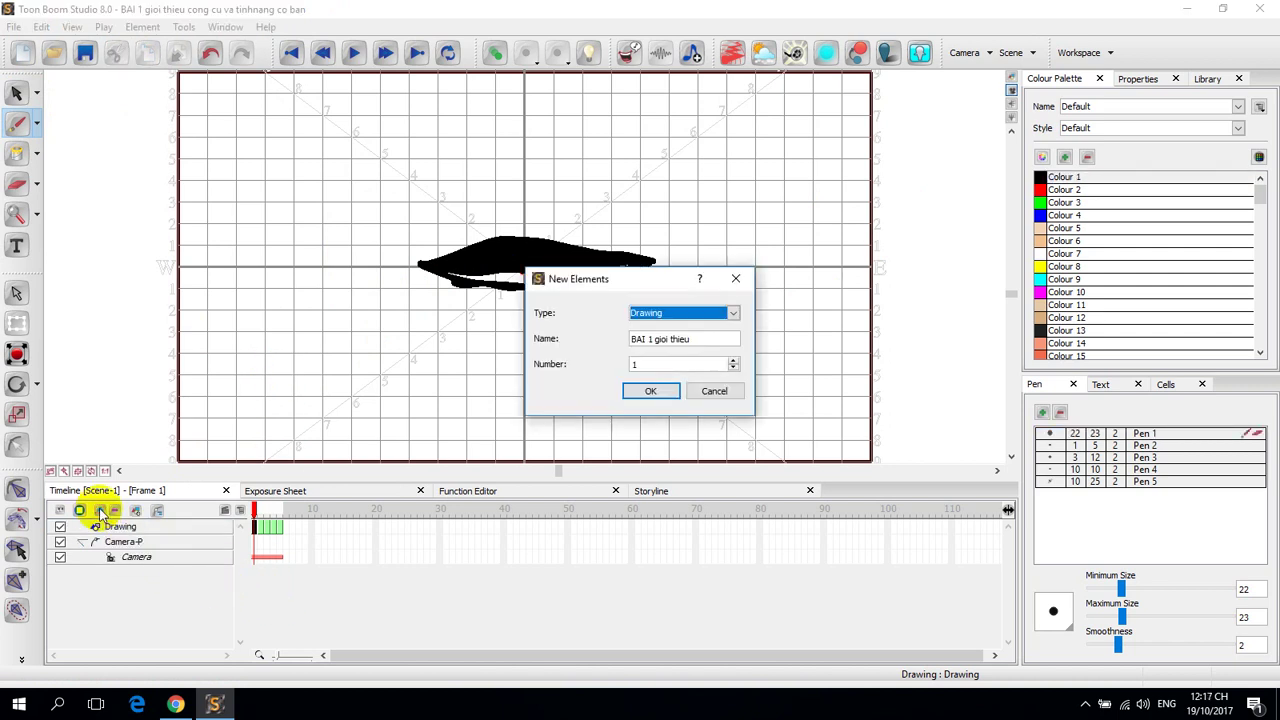
click(713, 341)
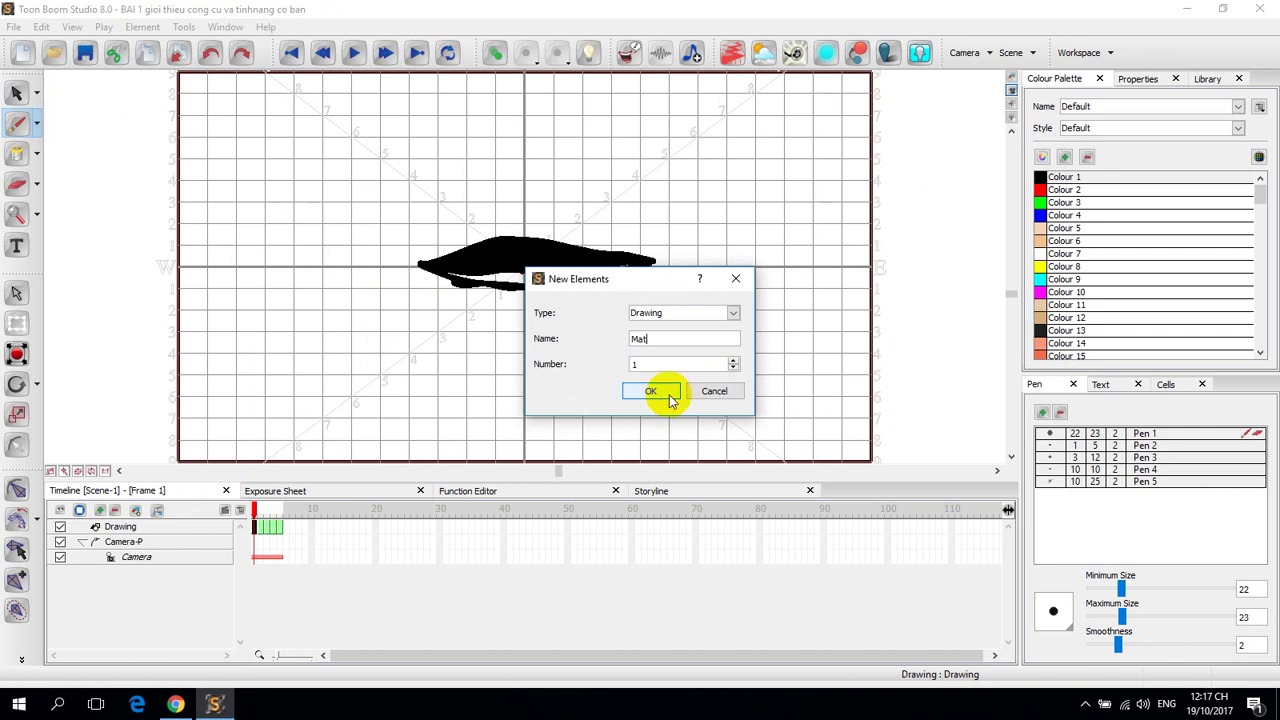
click(666, 393)
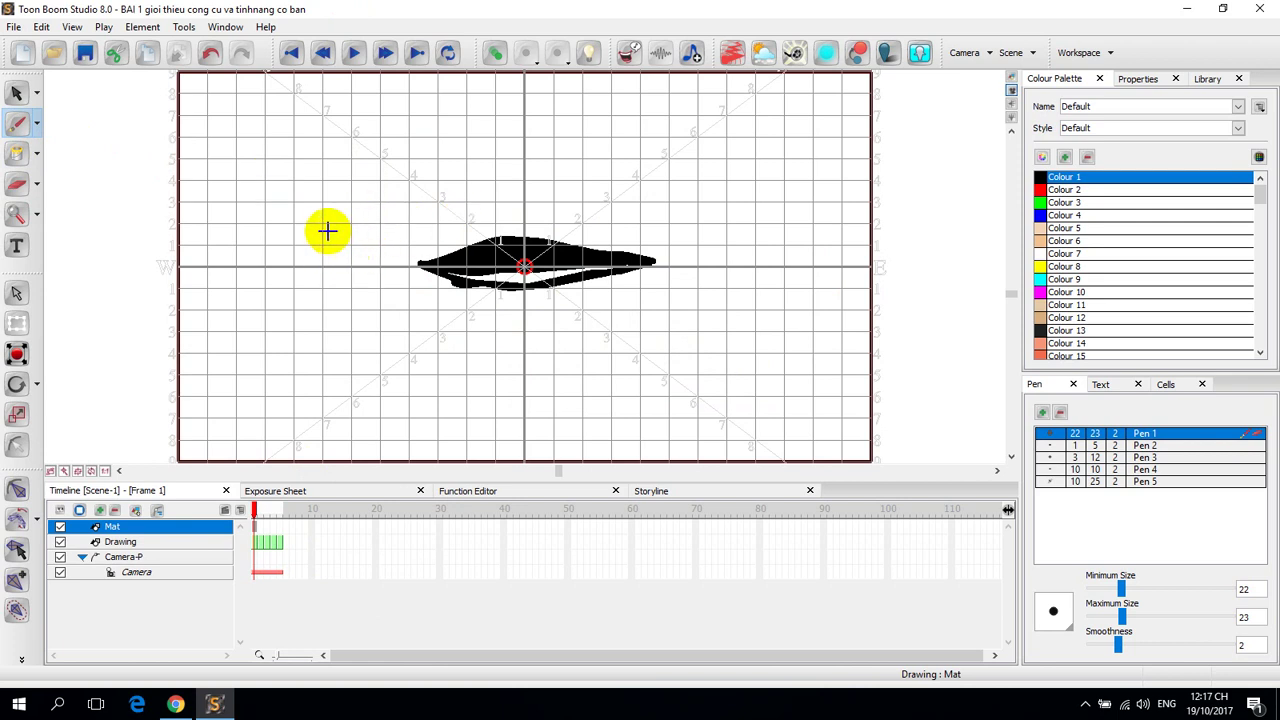
- Brush a curved black jawline around the mouth, a short chin mark below the lips and a small nose above them on Mat's frame 1
mouse_move(328, 232)
mouse_down()
mouse_move(349, 277)
mouse_move(417, 343)
mouse_move(506, 374)
mouse_move(640, 344)
mouse_move(754, 211)
mouse_up()
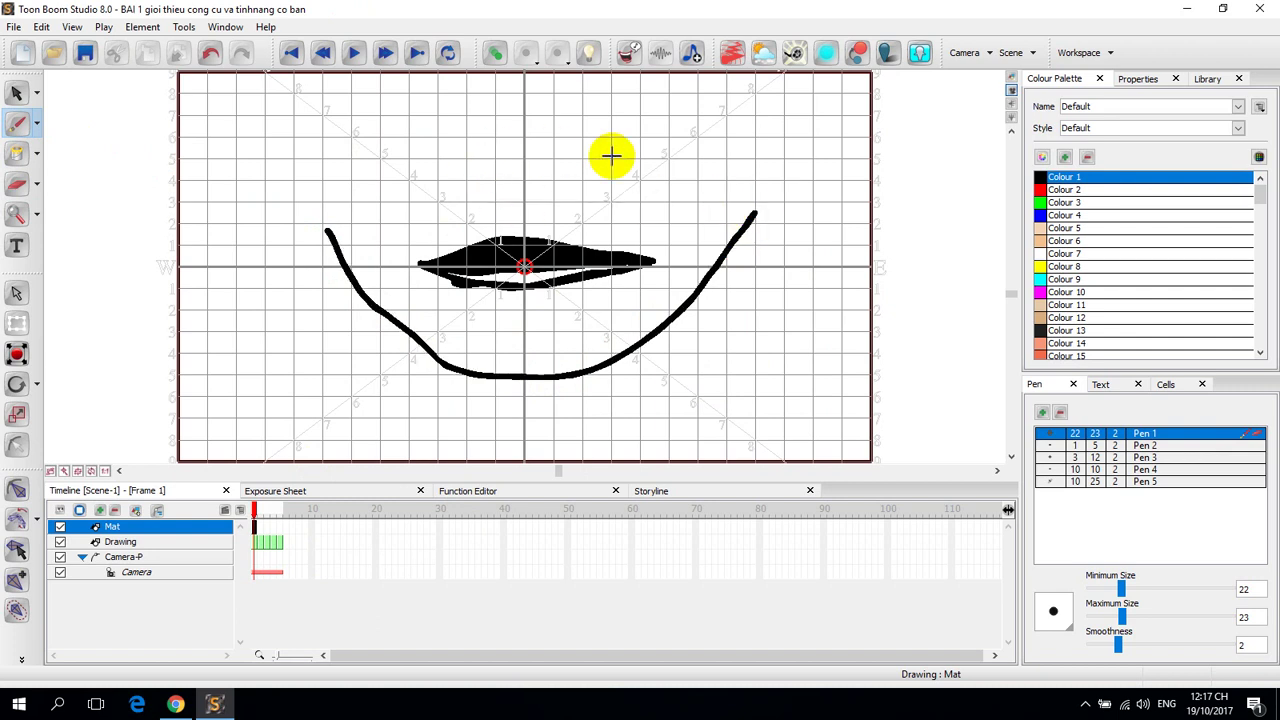
drag(445, 365, 440, 360)
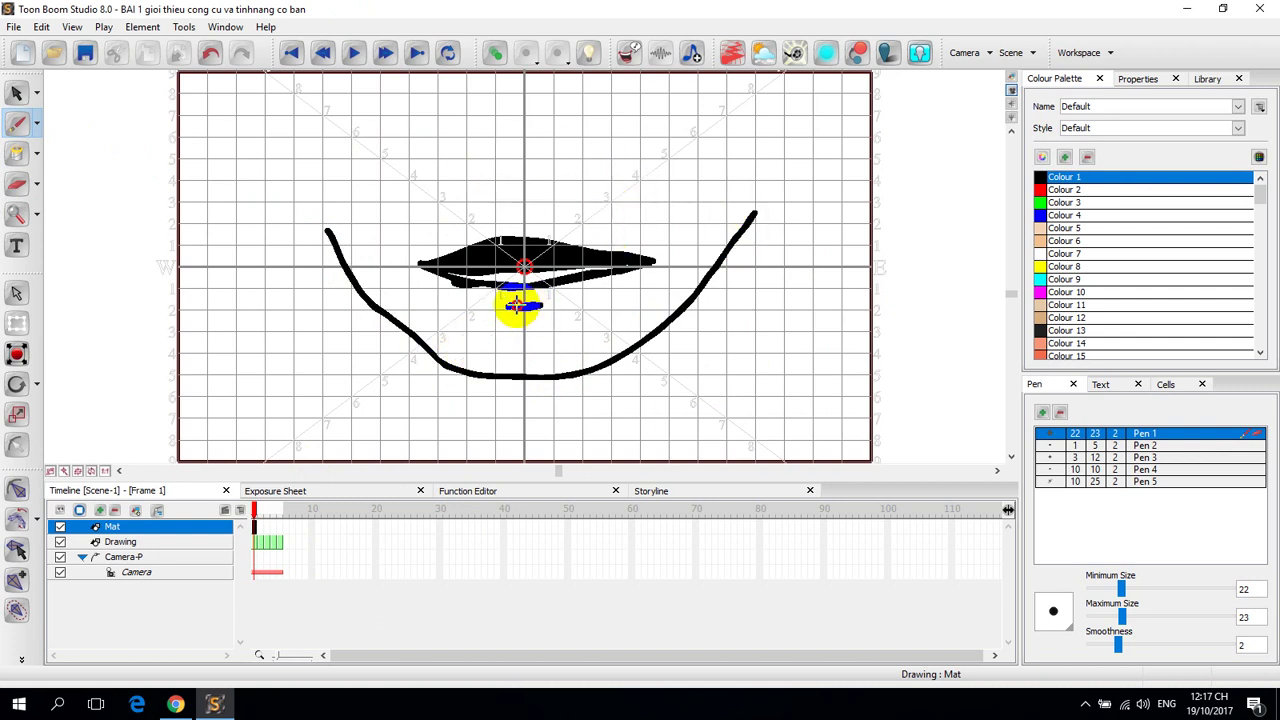
drag(532, 305, 530, 305)
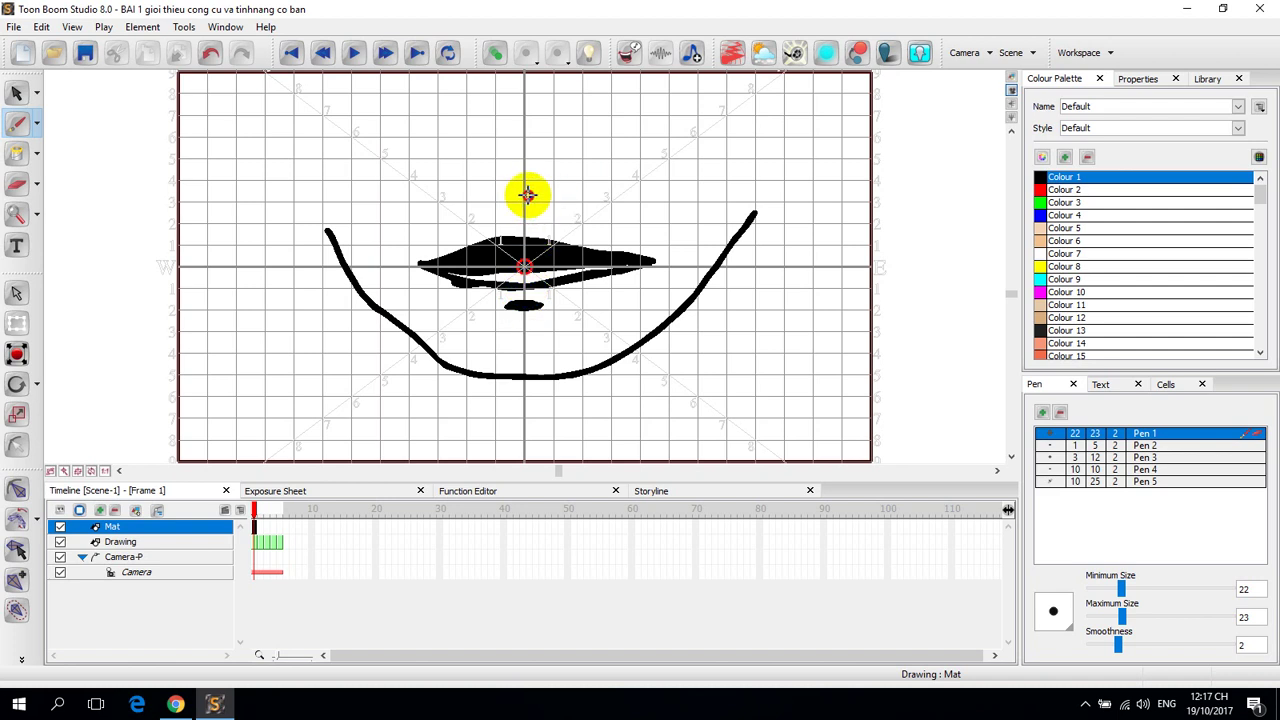
drag(540, 218, 541, 220)
drag(535, 218, 541, 220)
drag(490, 268, 566, 265)
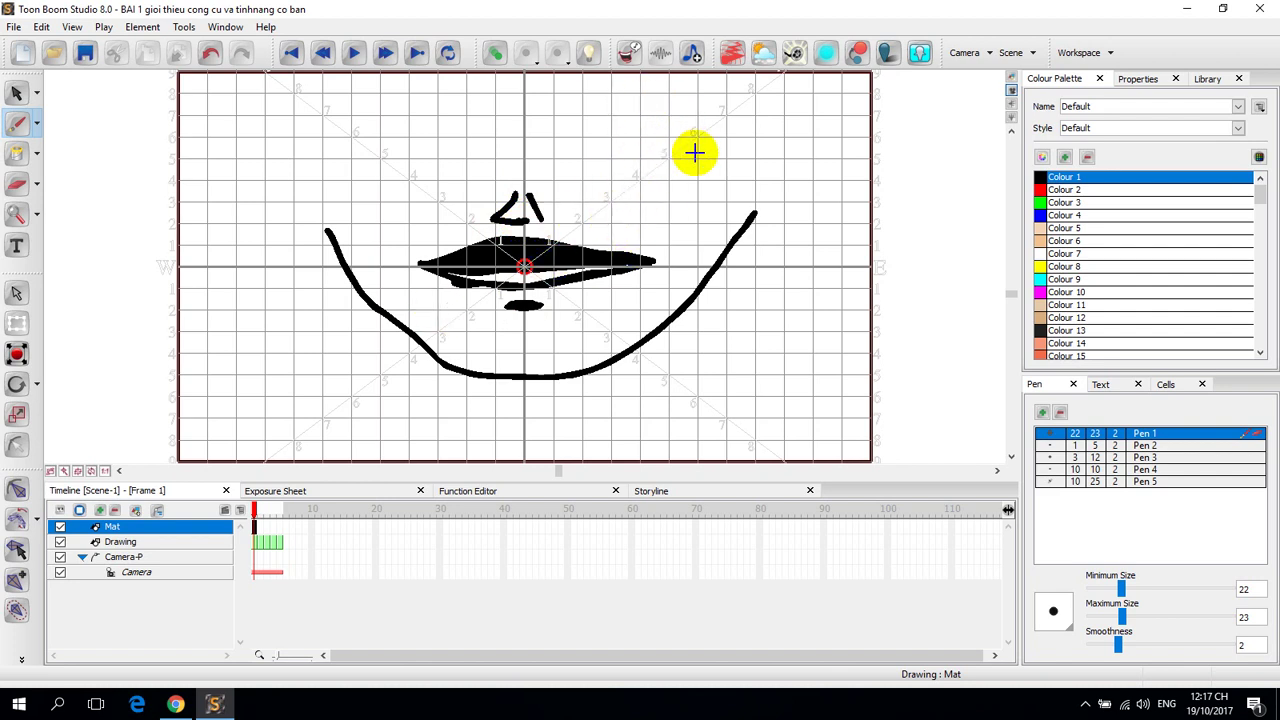
- Extend the exposure of the Mat drawing to frame 50
right_click(255, 535)
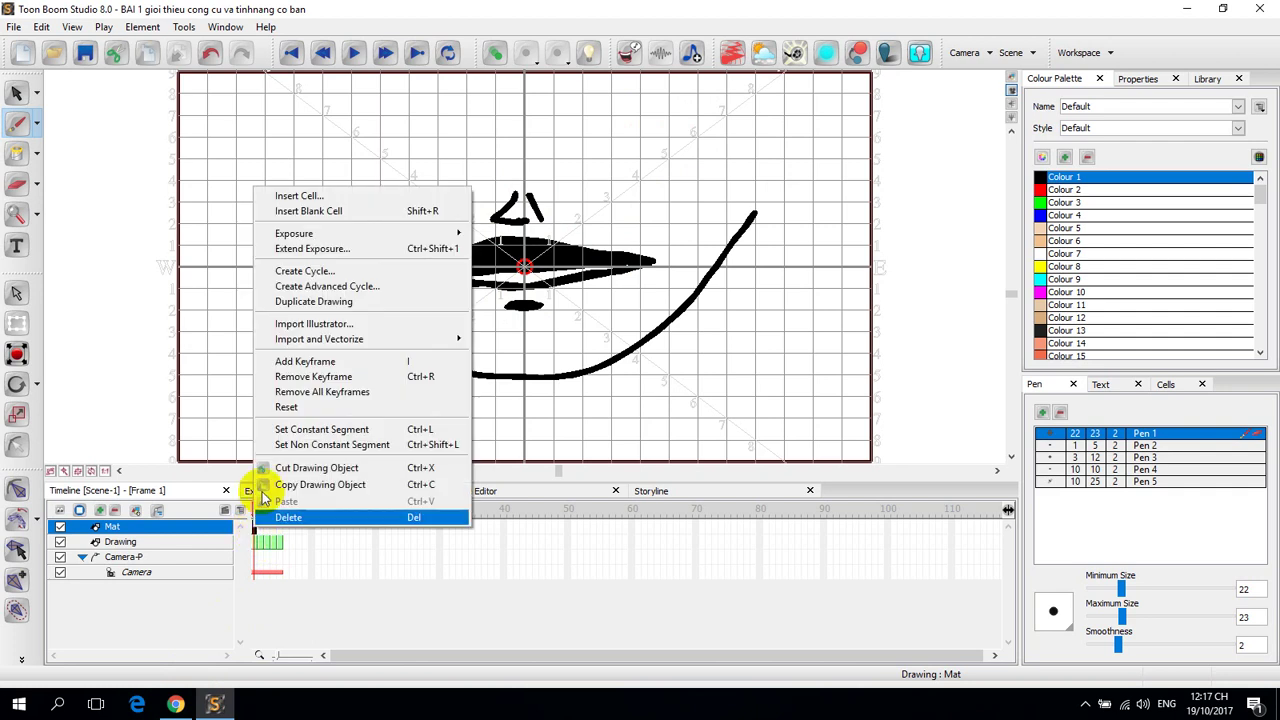
click(328, 252)
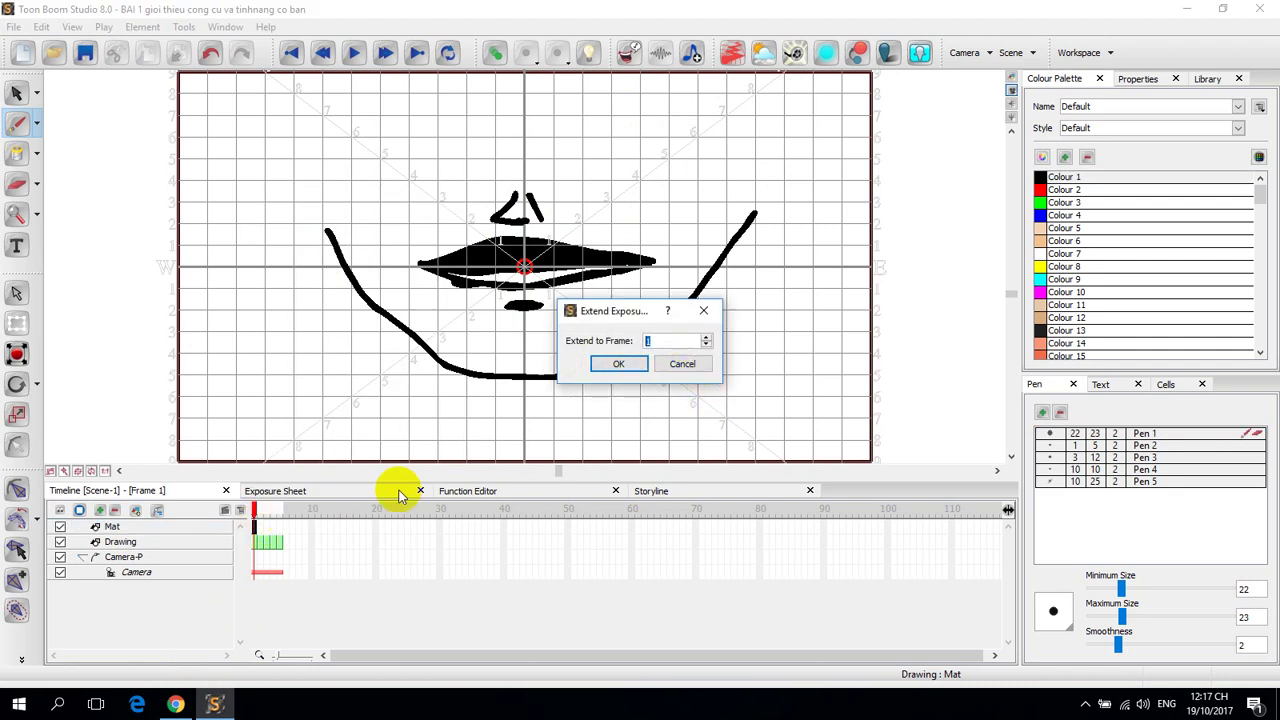
click(628, 340)
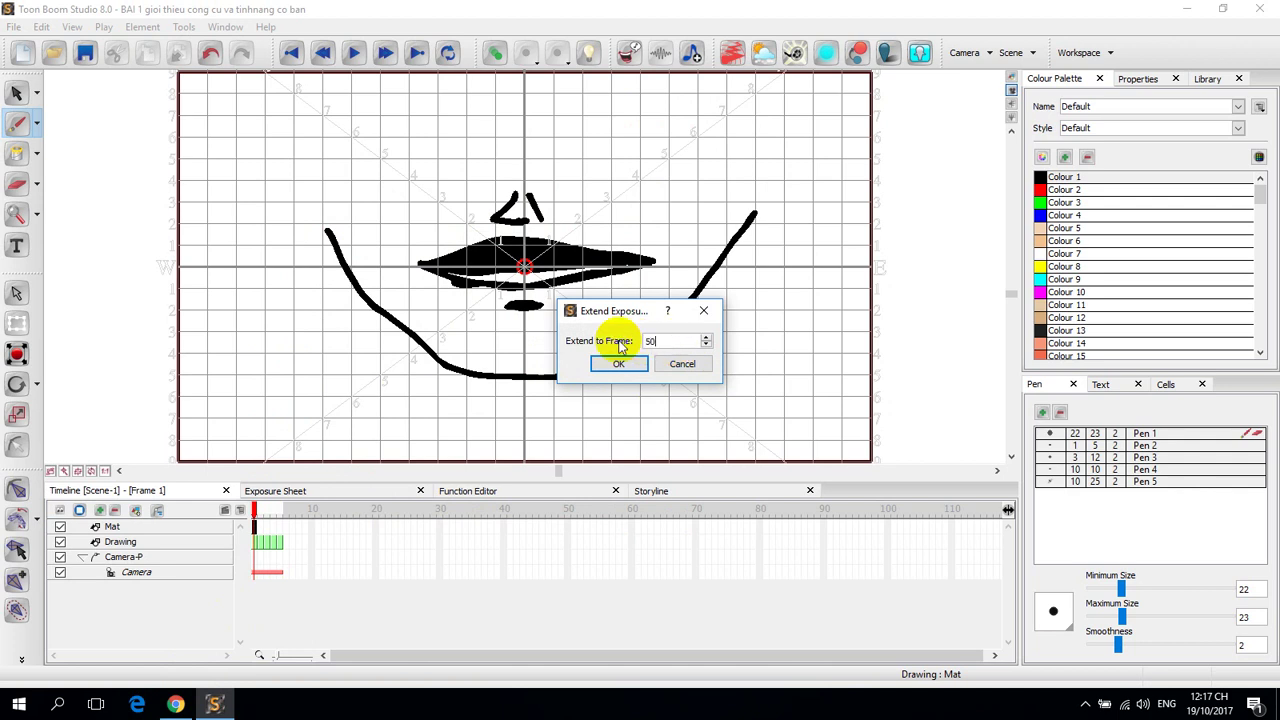
click(618, 364)
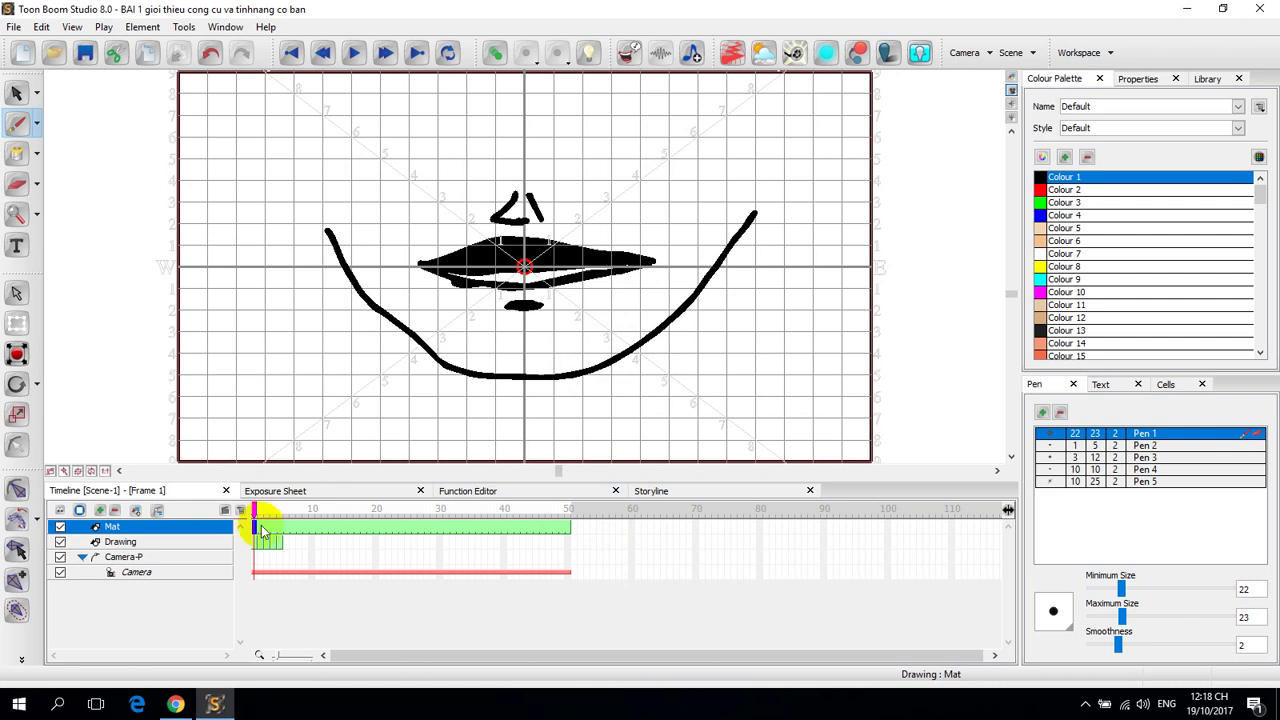
- Scrub through the timeline to check how long the face and mouth drawings stay exposed, and return to frame 1
mouse_move(255, 510)
mouse_down()
mouse_move(374, 506)
mouse_move(570, 530)
mouse_move(334, 518)
mouse_up()
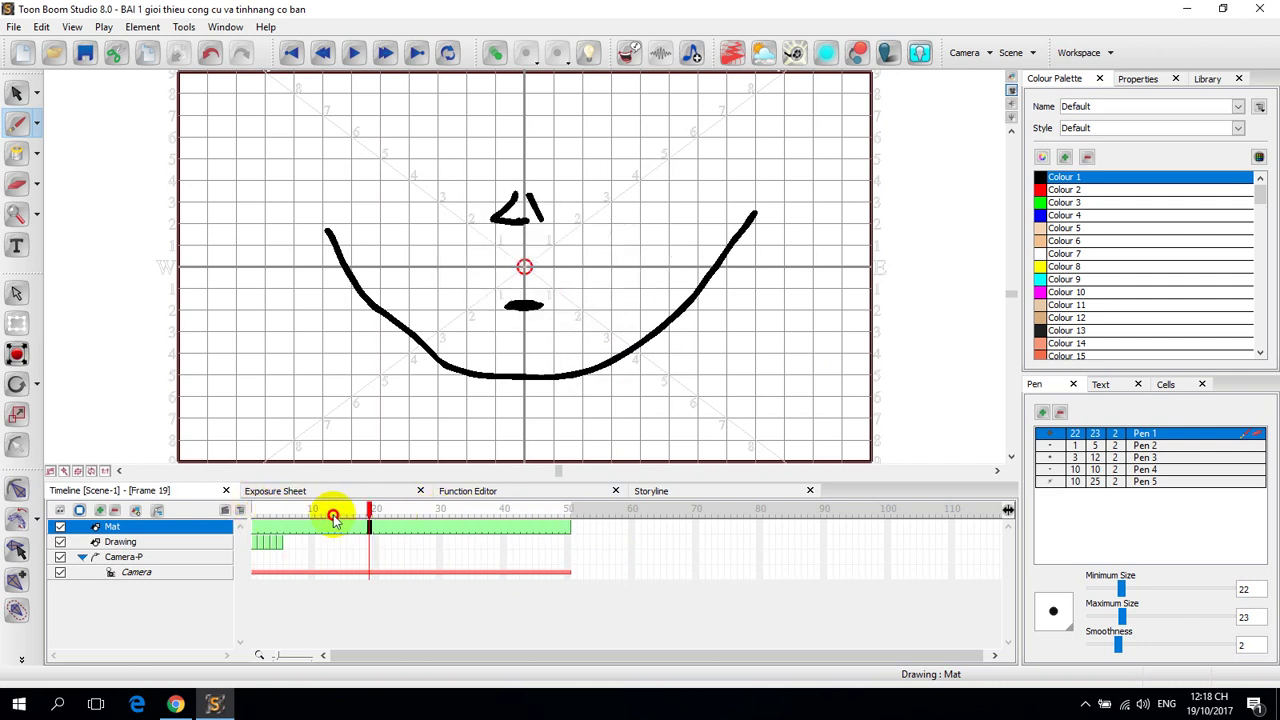
drag(256, 517, 560, 509)
click(243, 512)
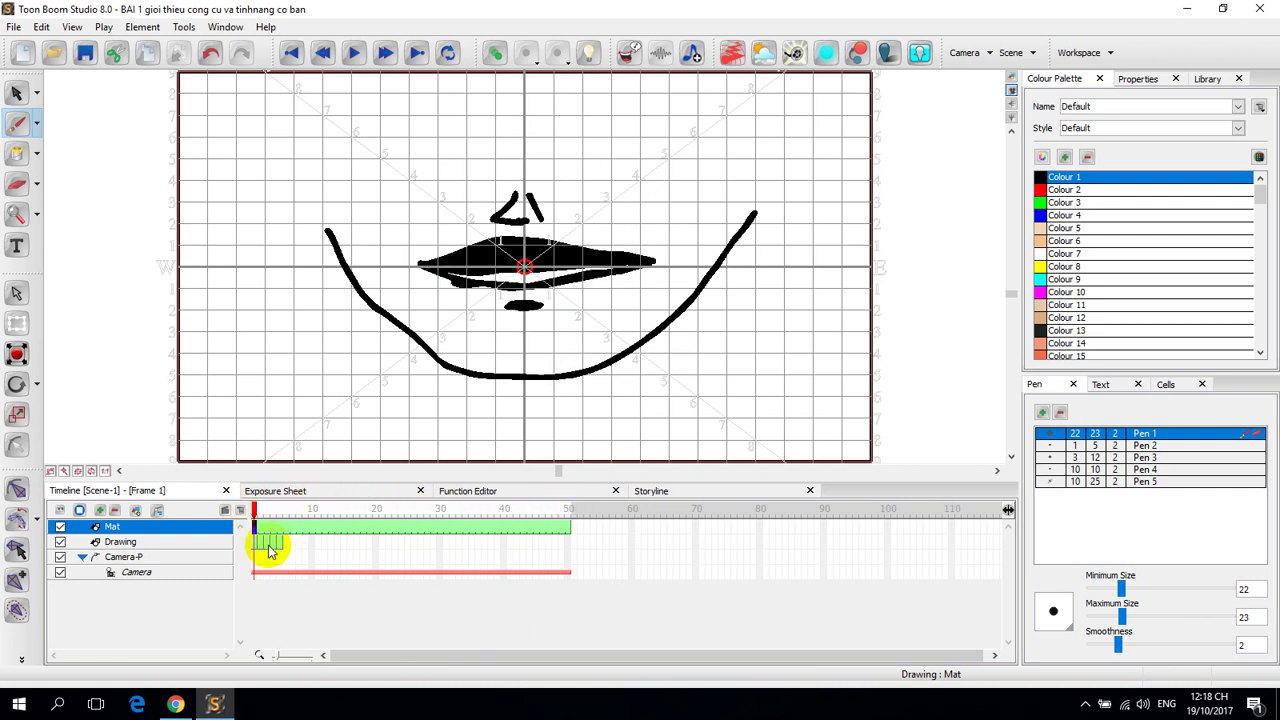
- Select the five mouth cells of the Drawing element on frames 1 to 5 and create a cycle with 50 repetitions
click(256, 542)
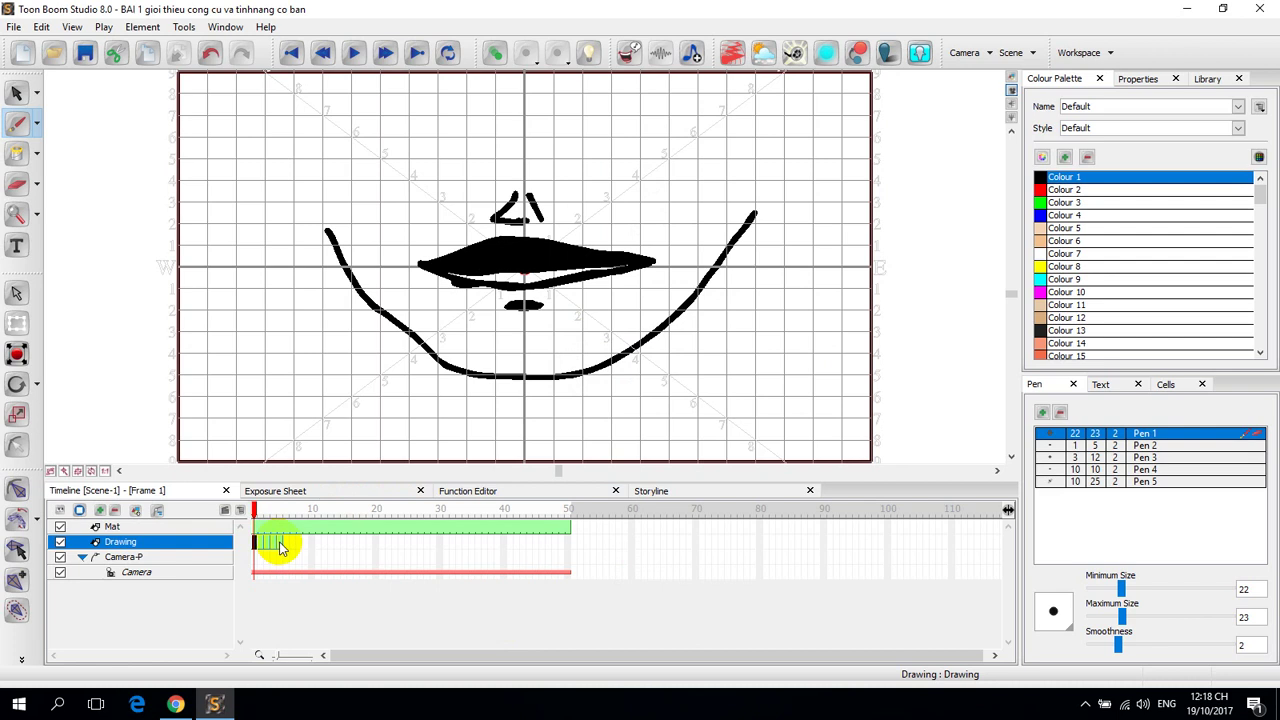
drag(280, 547, 280, 547)
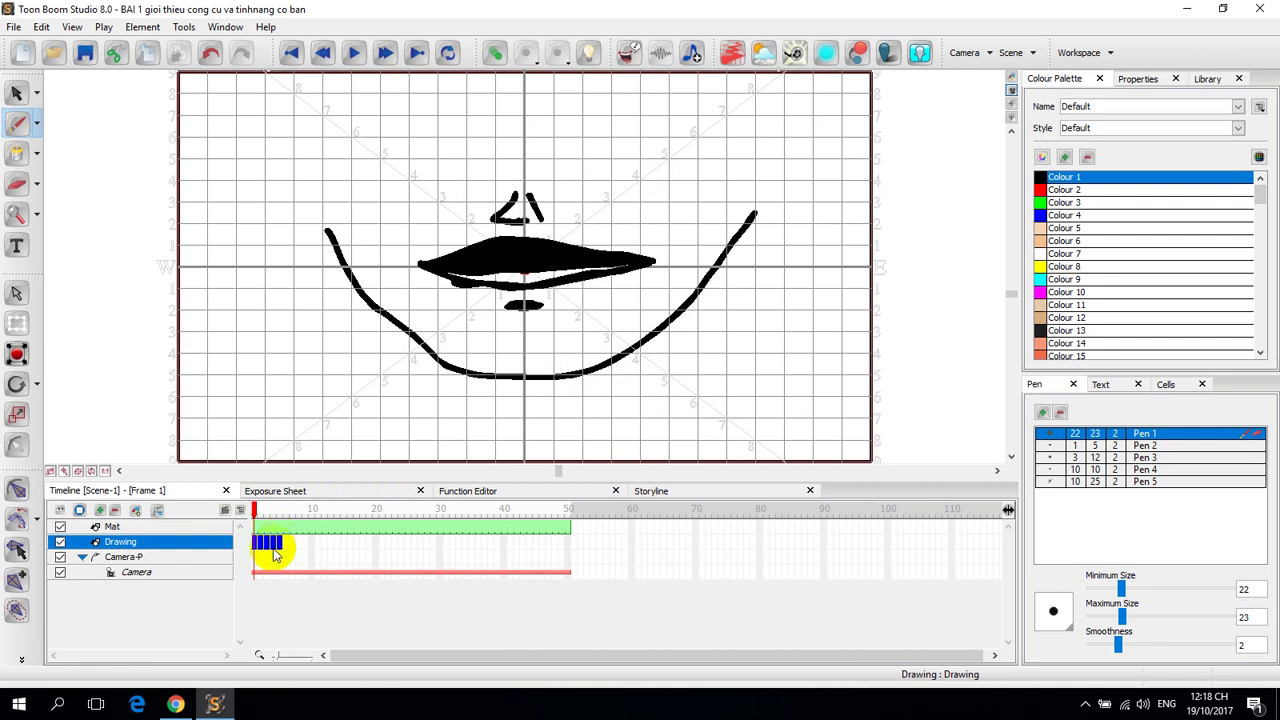
mouse_move(273, 545)
mouse_down()
mouse_move(297, 550)
mouse_move(277, 545)
mouse_up()
right_click(277, 545)
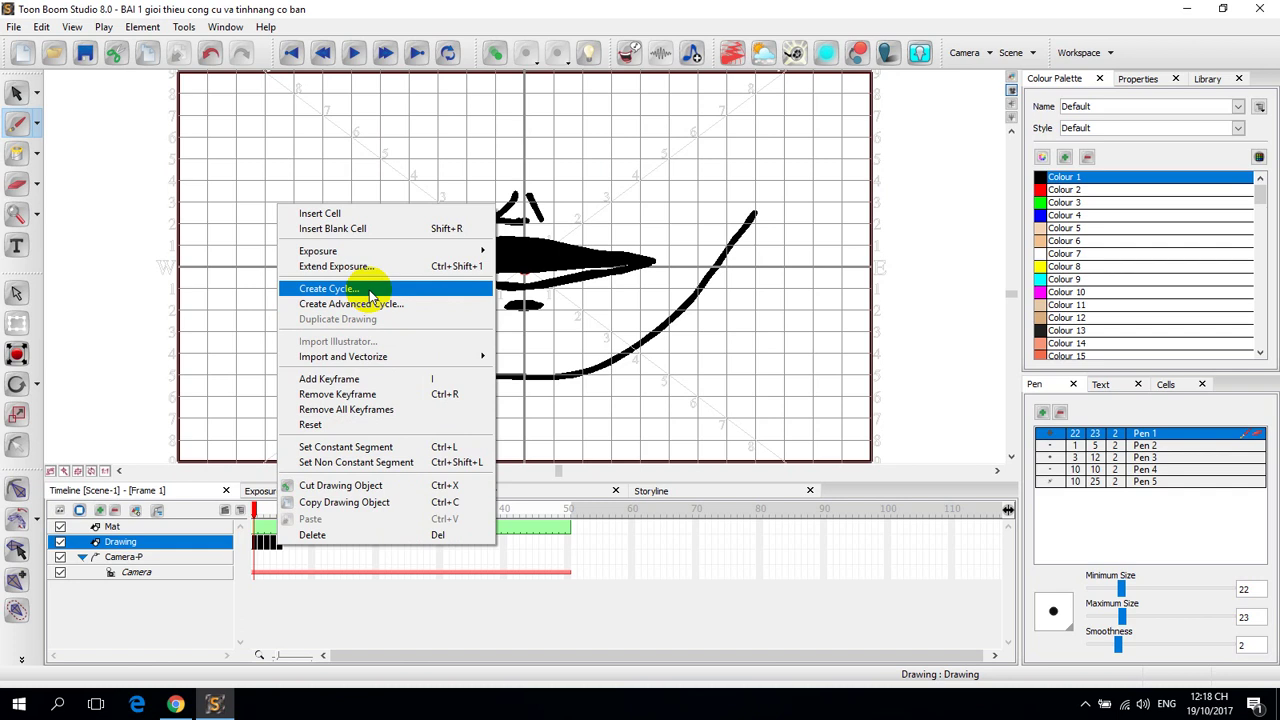
click(368, 289)
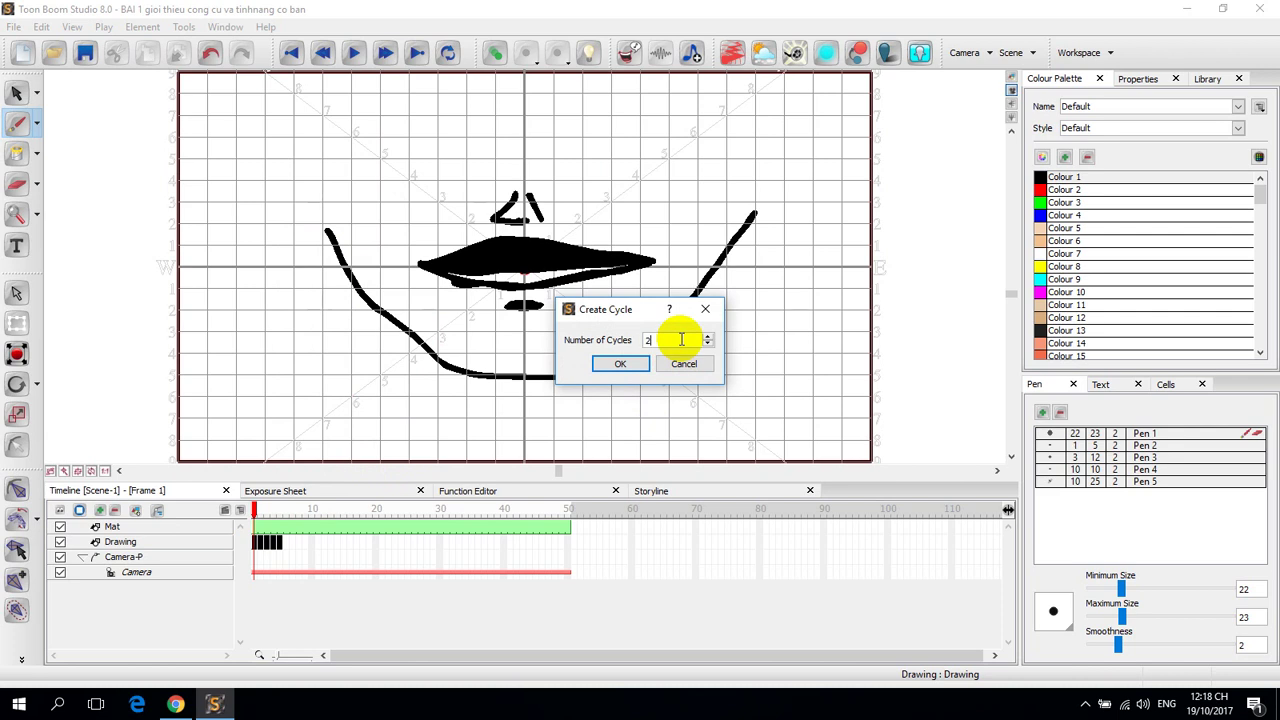
key(BackSpace)
text(50)
click(620, 364)
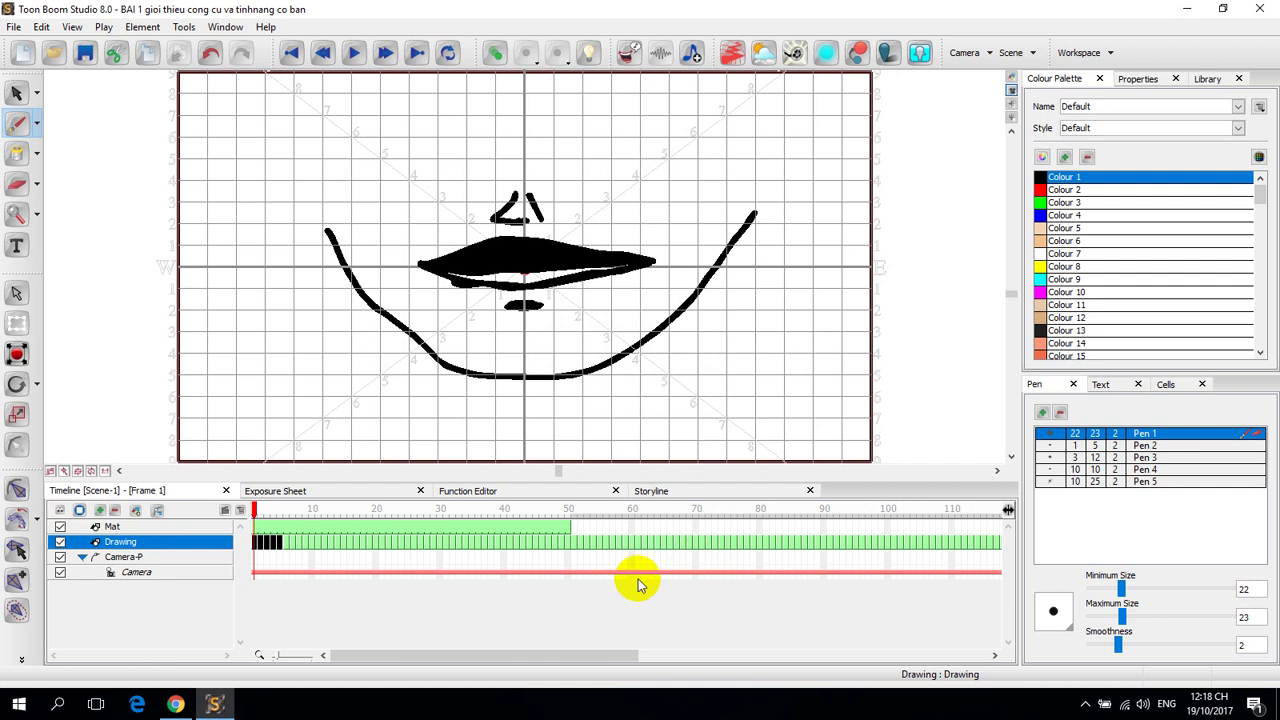
drag(531, 654, 388, 635)
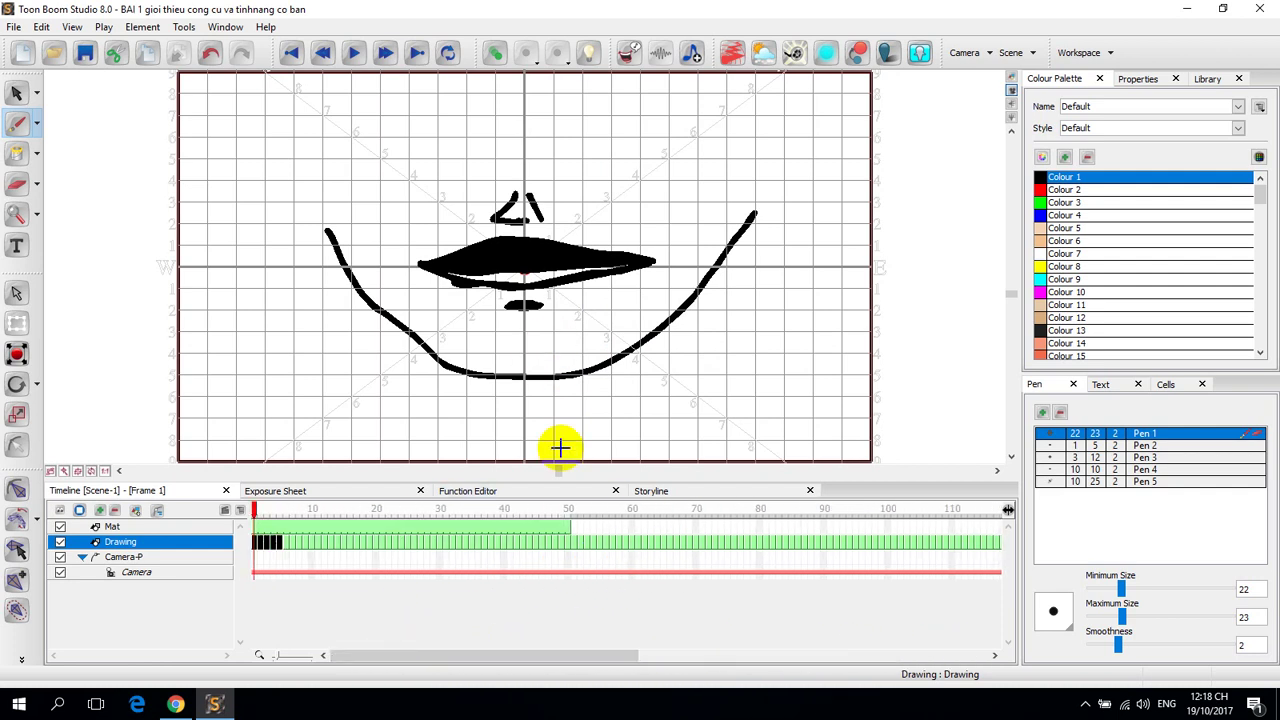
drag(258, 542, 277, 543)
click(315, 548)
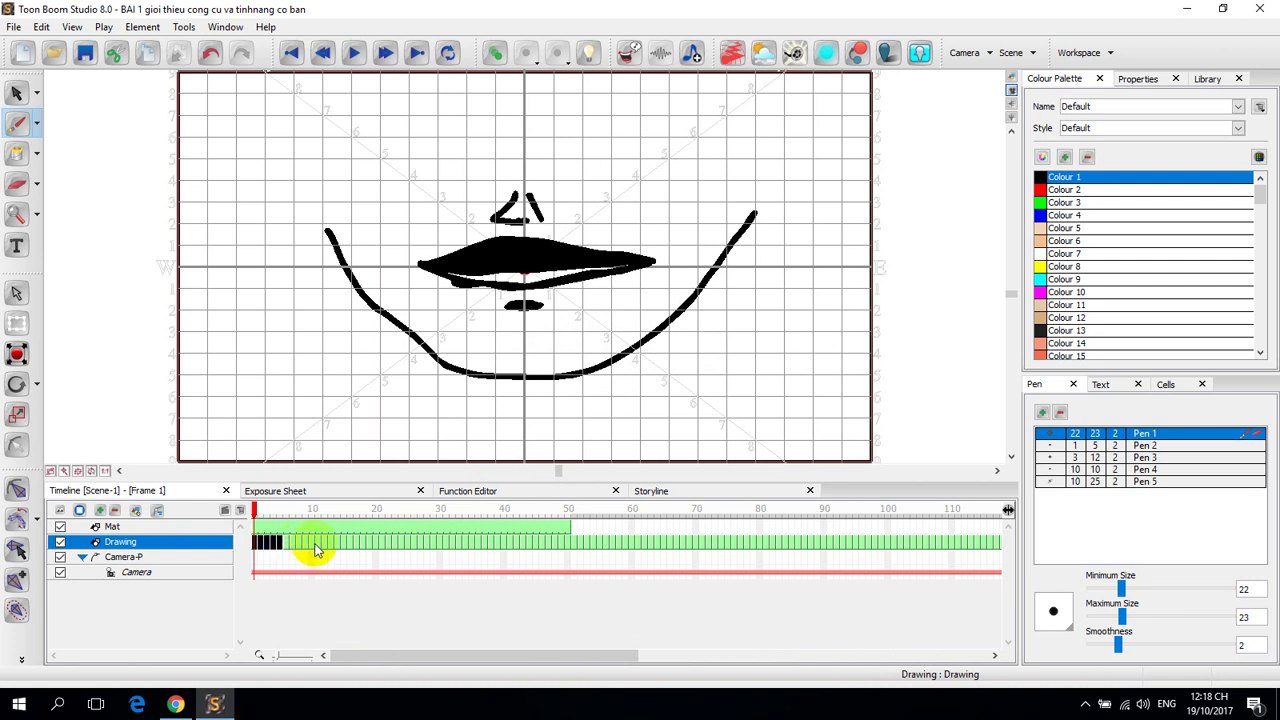
- Extend the exposure of the Mat drawing from its last cell to frame 200
click(570, 530)
right_click(570, 529)
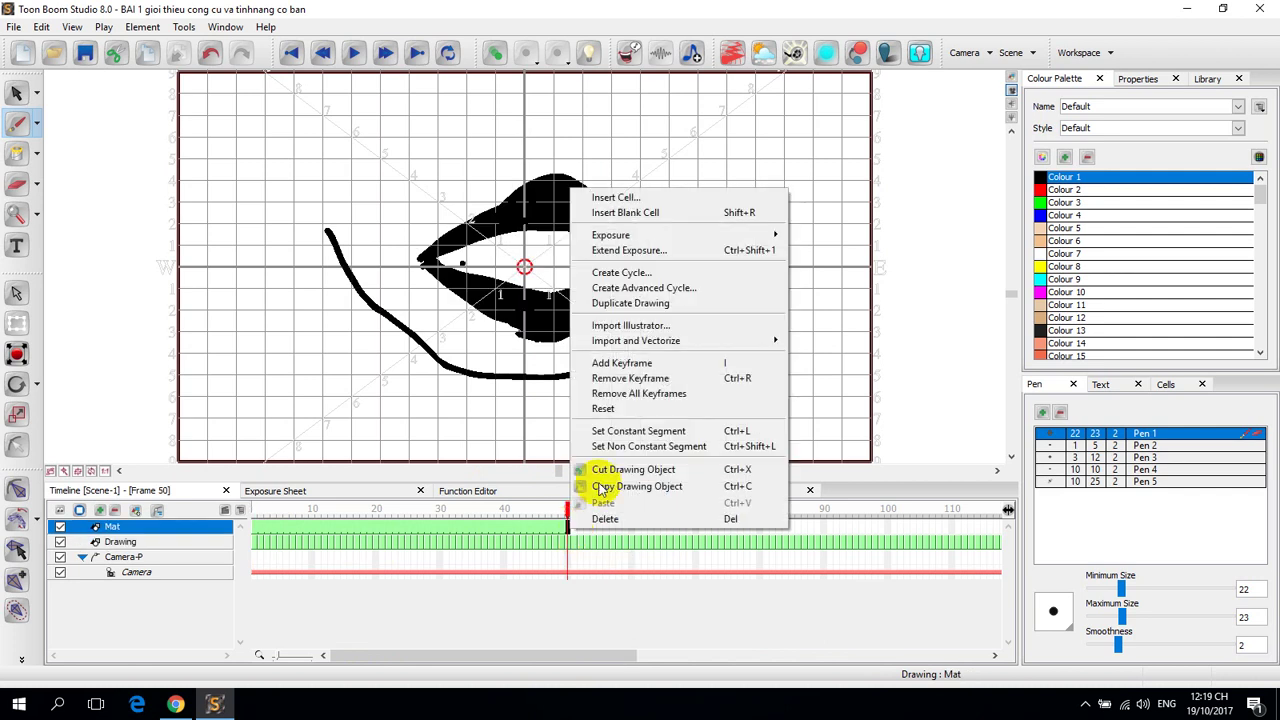
click(668, 250)
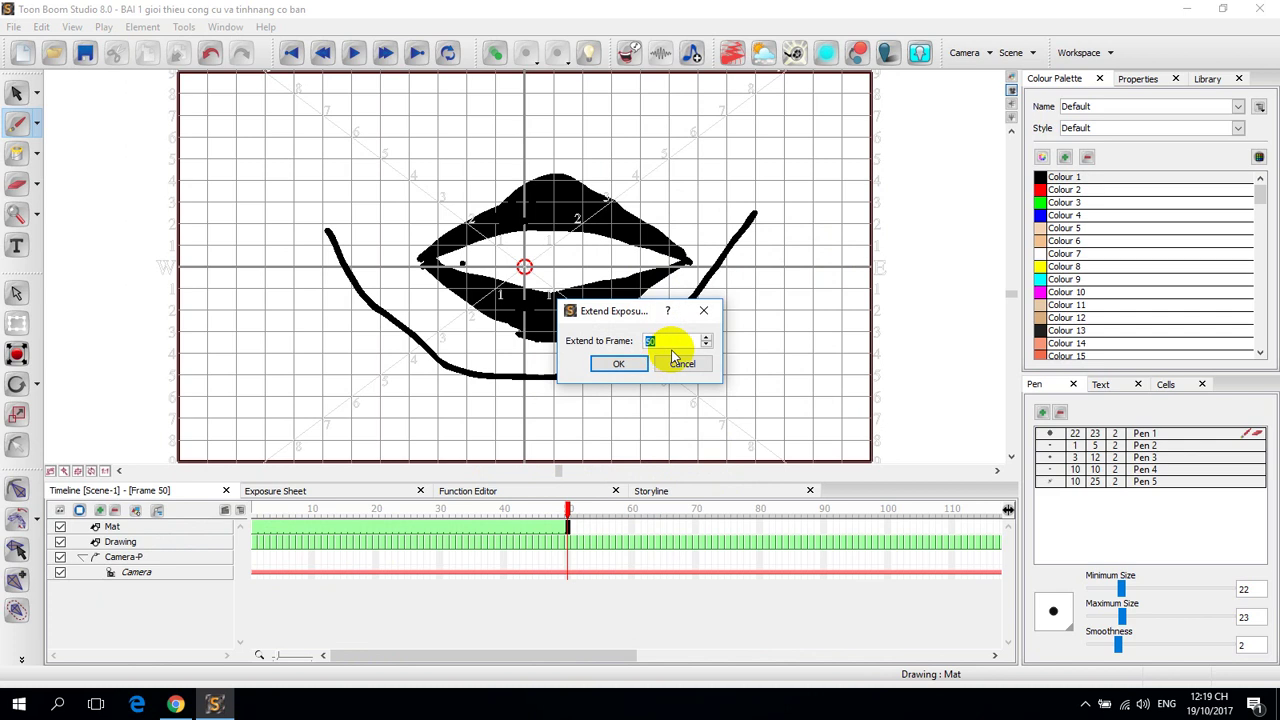
text(20)
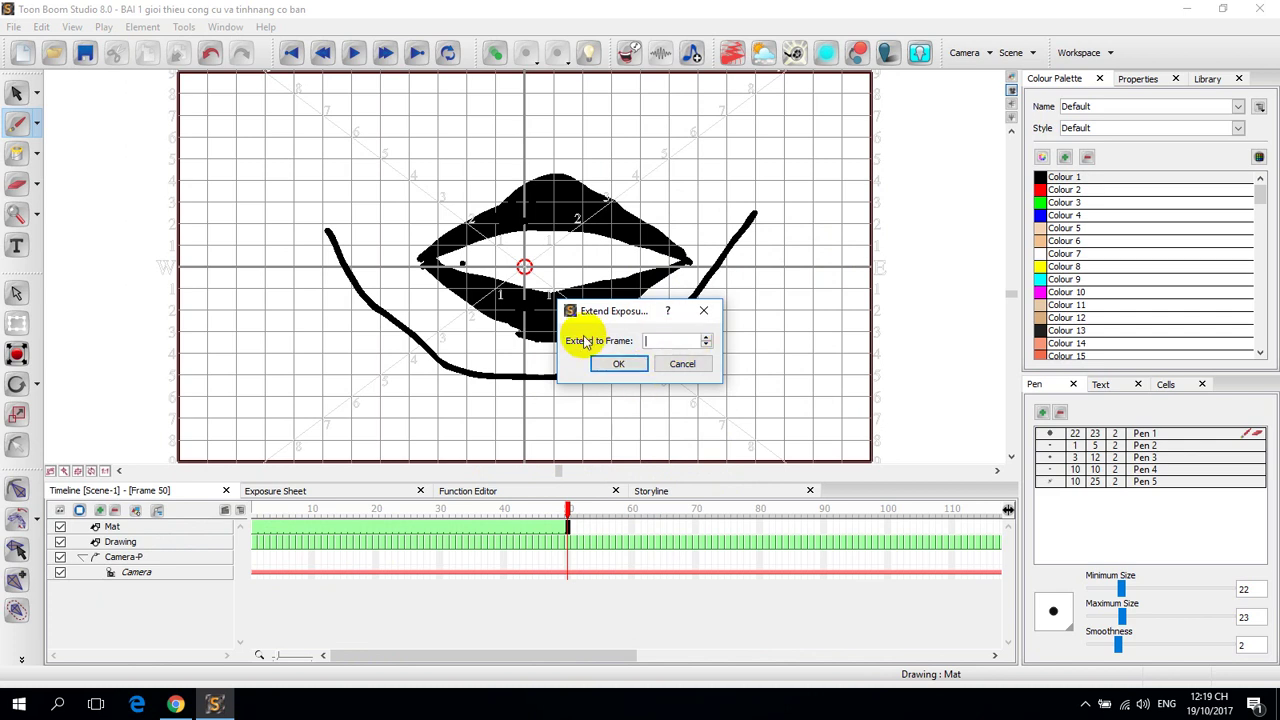
key(Return)
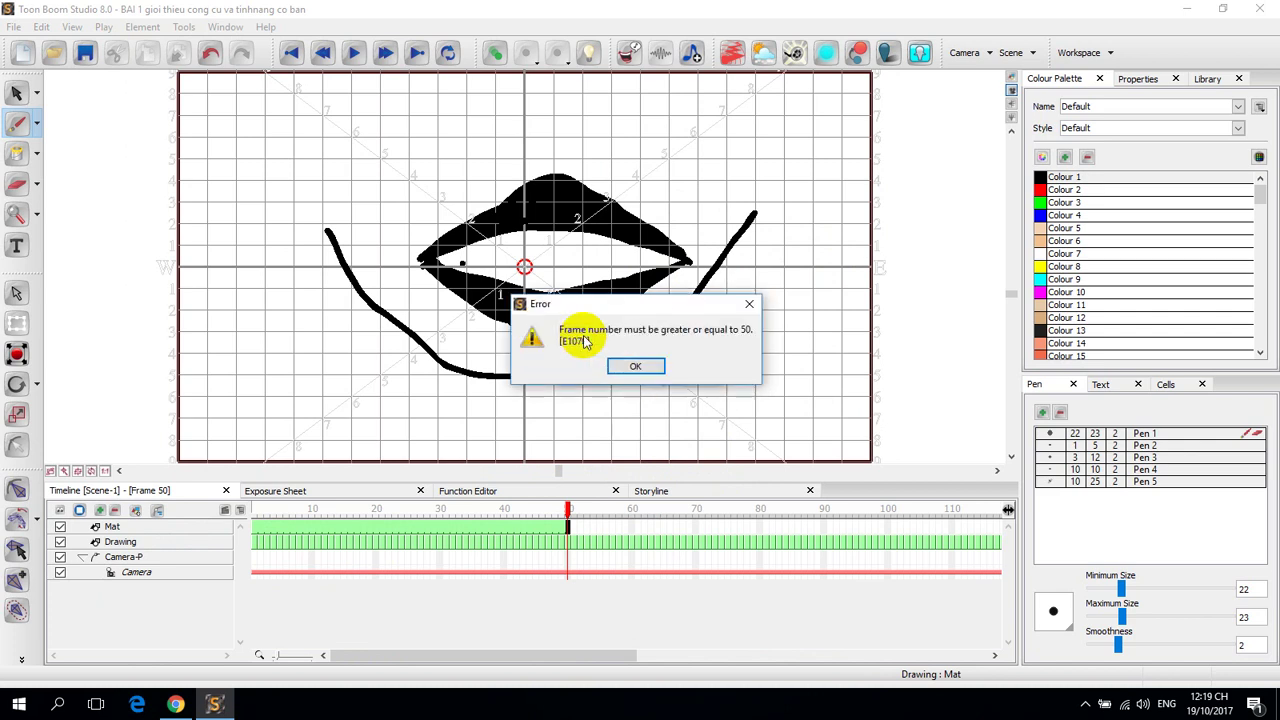
click(624, 363)
click(658, 340)
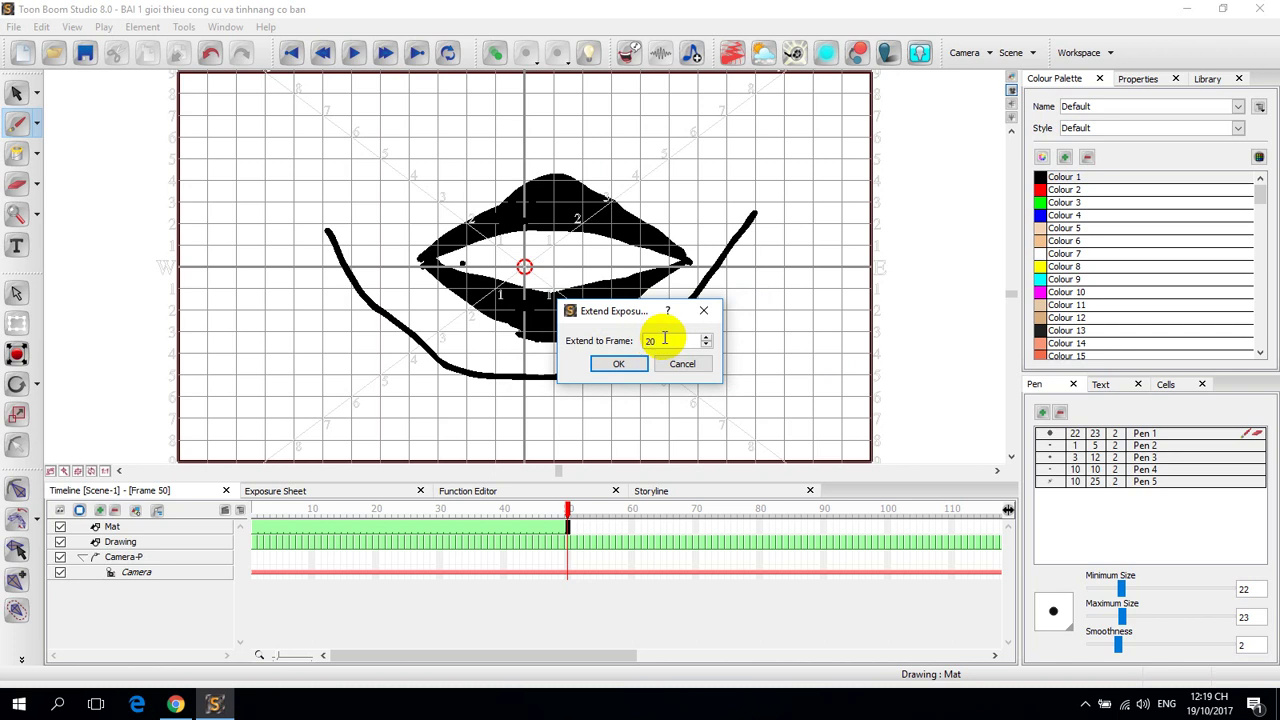
text(0)
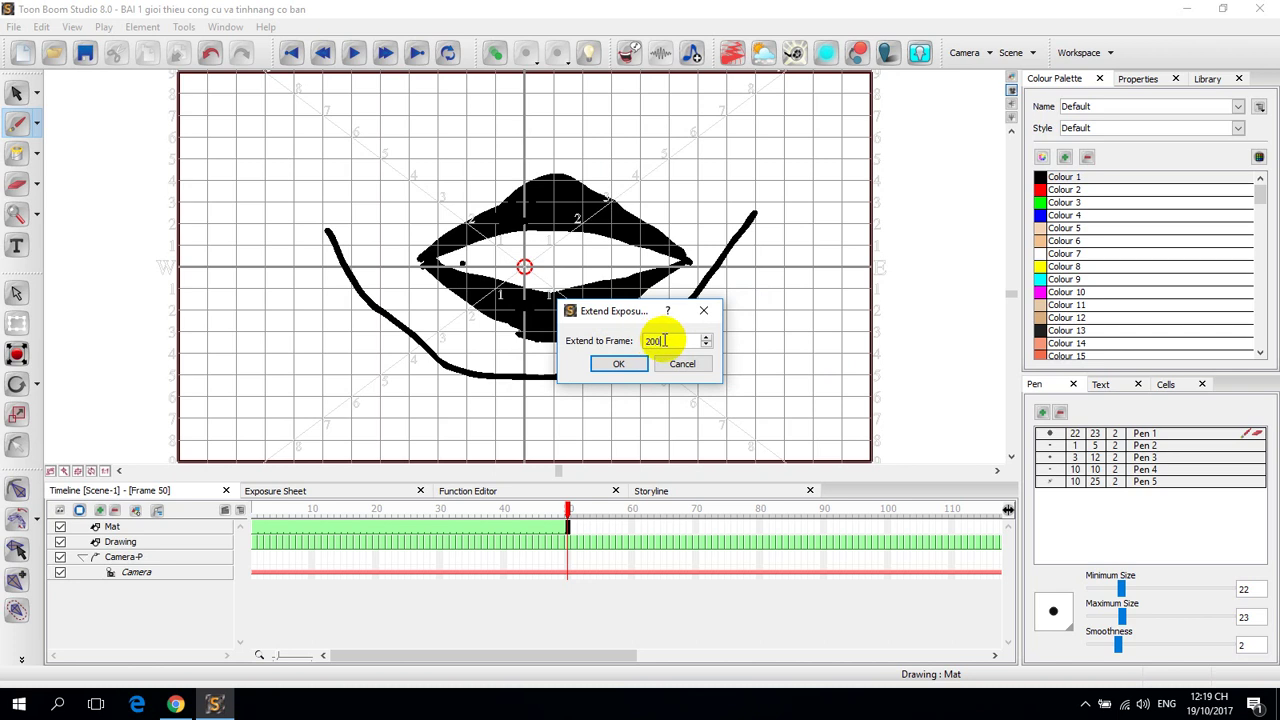
click(621, 366)
- Return to frame 1 and inspect where the Mat exposure ends in the timeline relative to the mouth cycle
drag(551, 656, 403, 606)
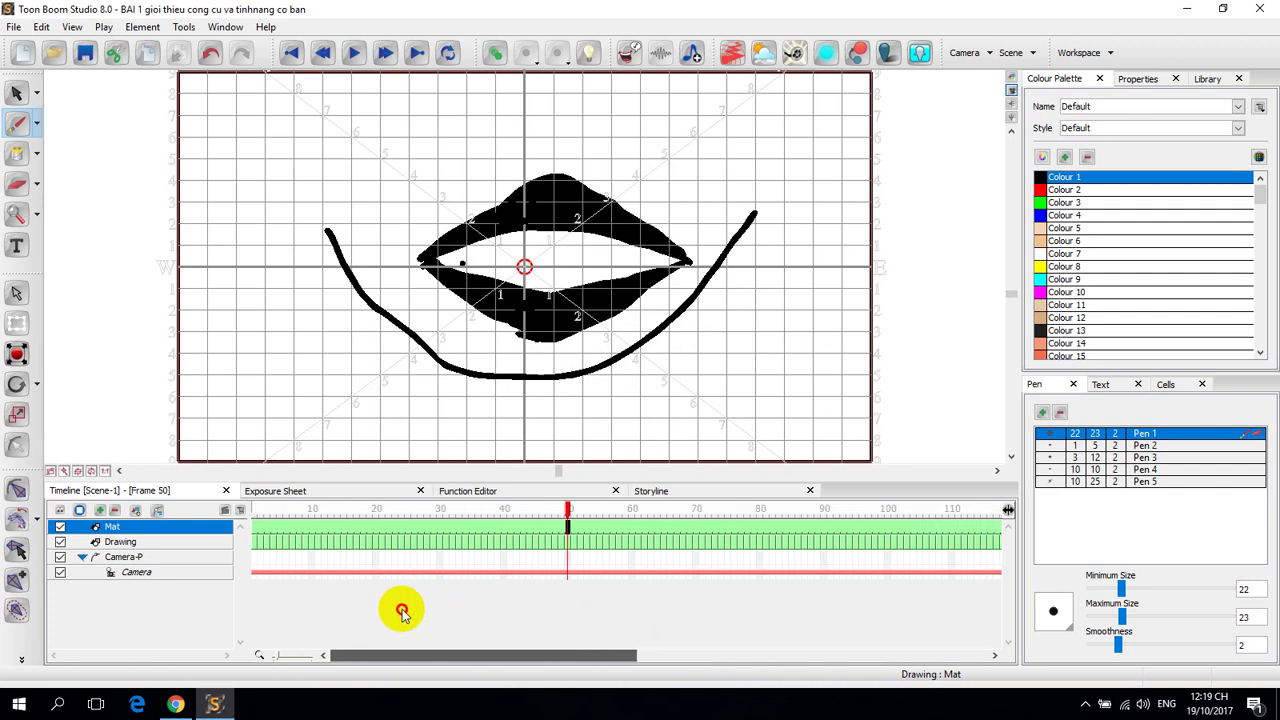
mouse_move(569, 509)
mouse_down()
mouse_move(256, 513)
mouse_move(612, 526)
mouse_move(574, 514)
mouse_move(256, 516)
mouse_up()
drag(500, 660, 851, 663)
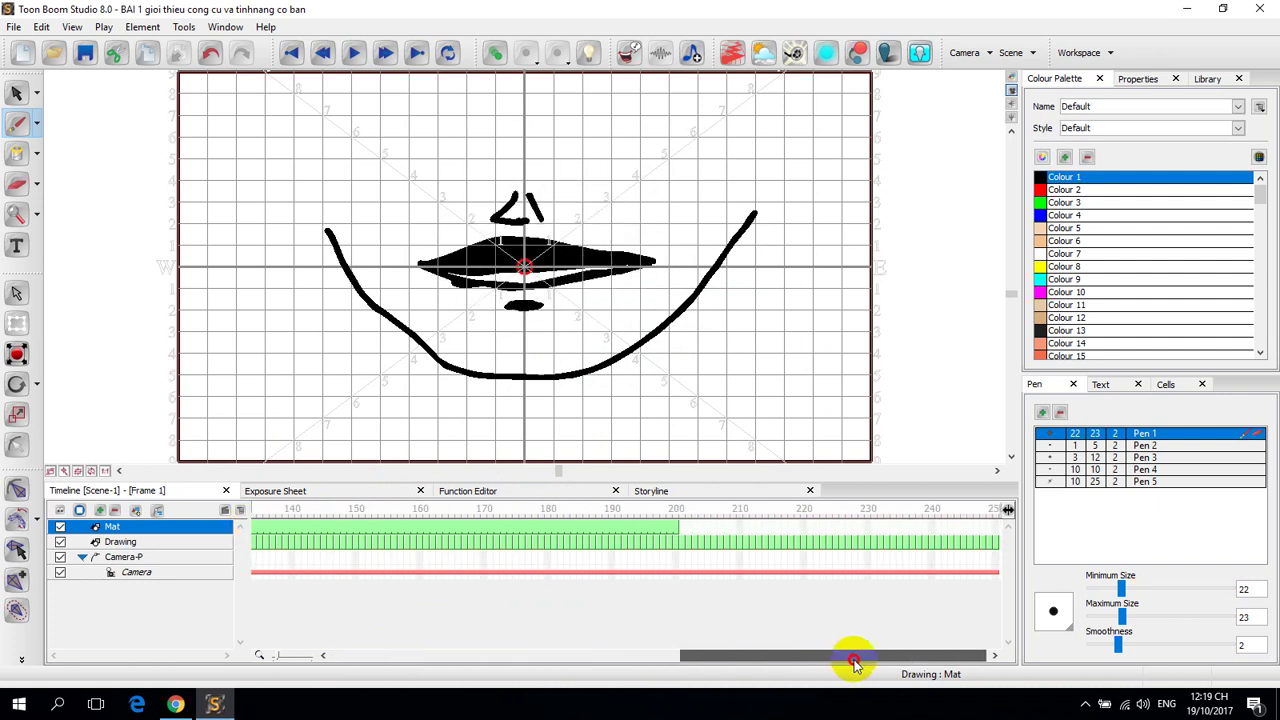
- Delete the surplus mouth cells of the Drawing element from frame 201 to the end of the cycle
click(677, 543)
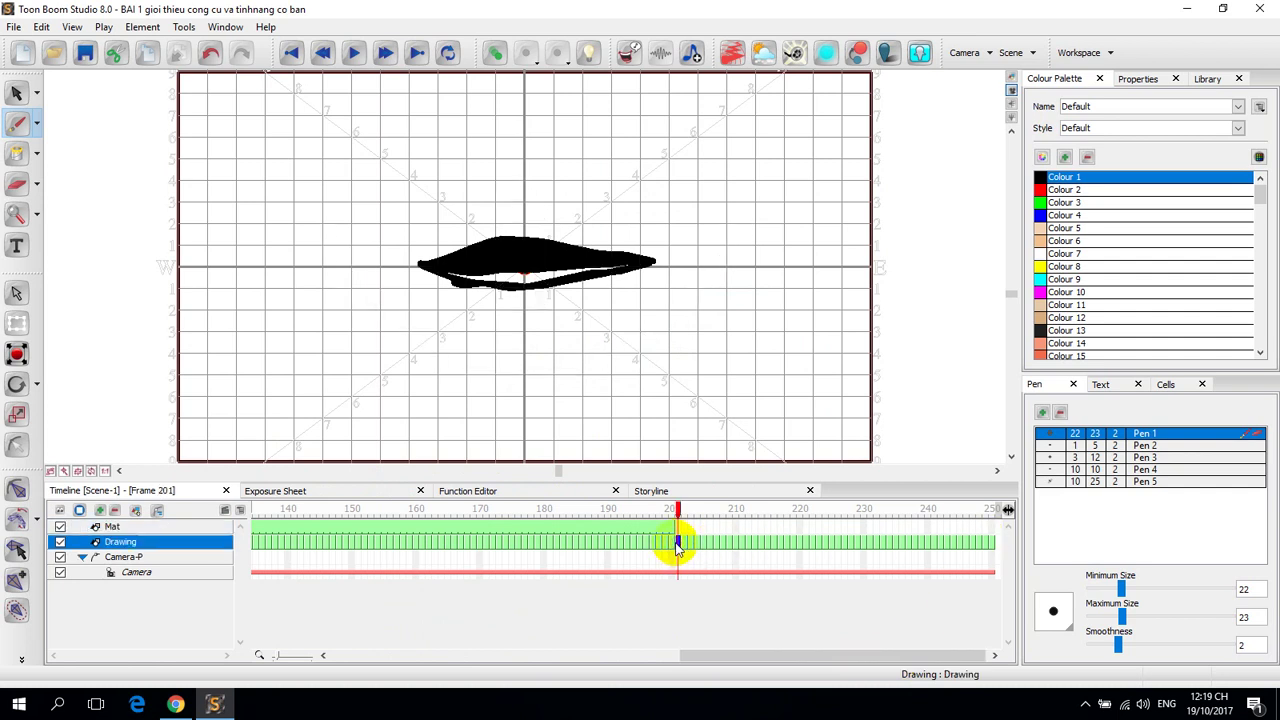
shift+click(985, 543)
right_click(970, 545)
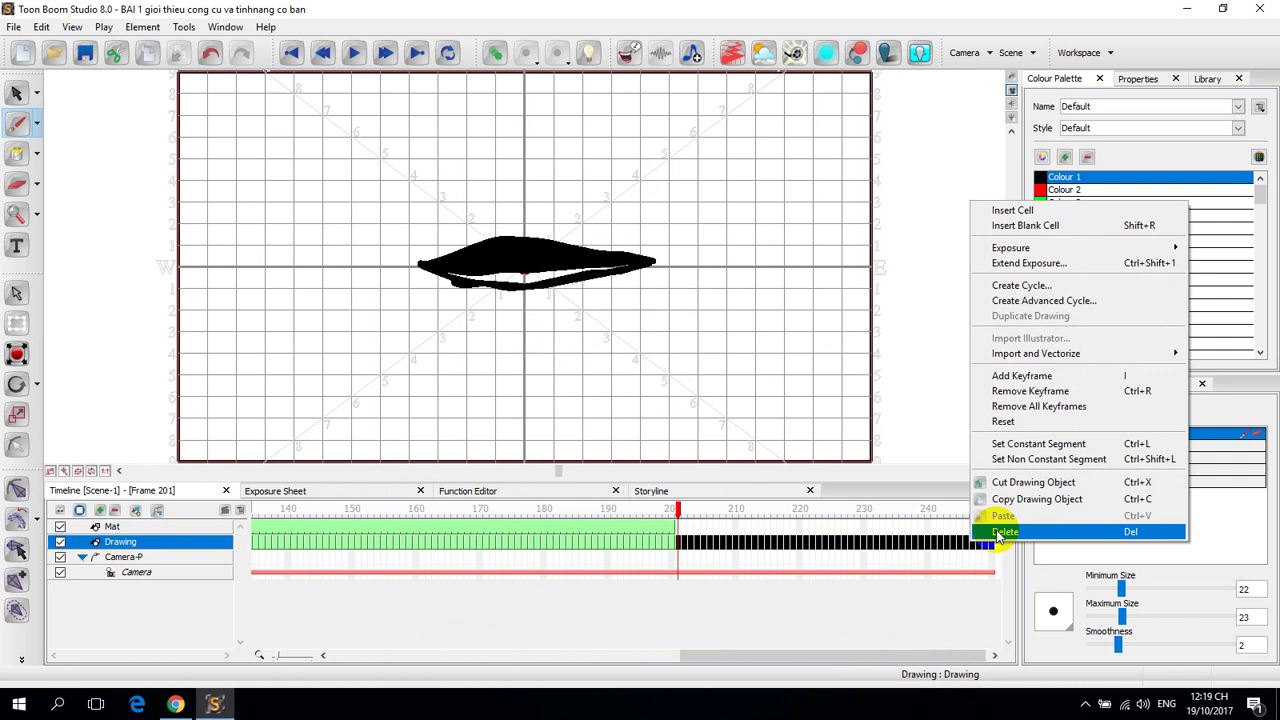
click(1000, 531)
- Turn on loop playback and play the scene to preview the mouth cycle over the static face
drag(728, 655, 263, 608)
drag(428, 625, 257, 591)
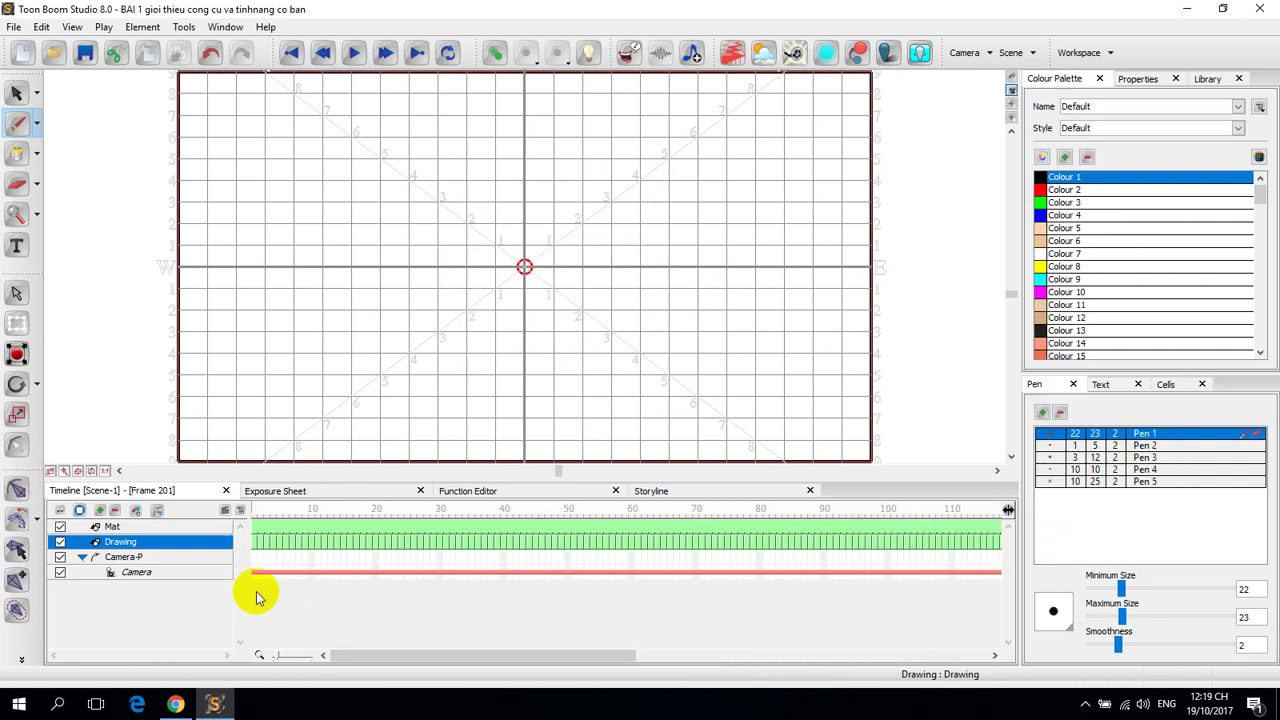
click(447, 52)
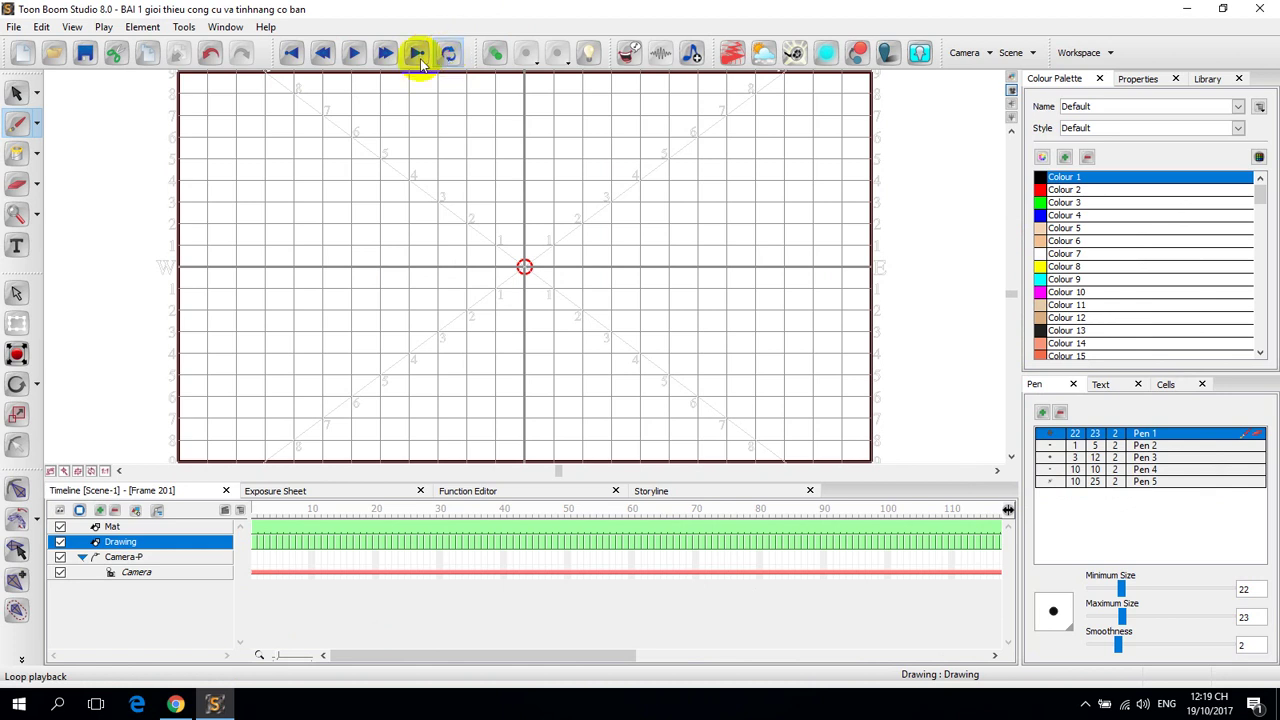
drag(415, 665, 335, 657)
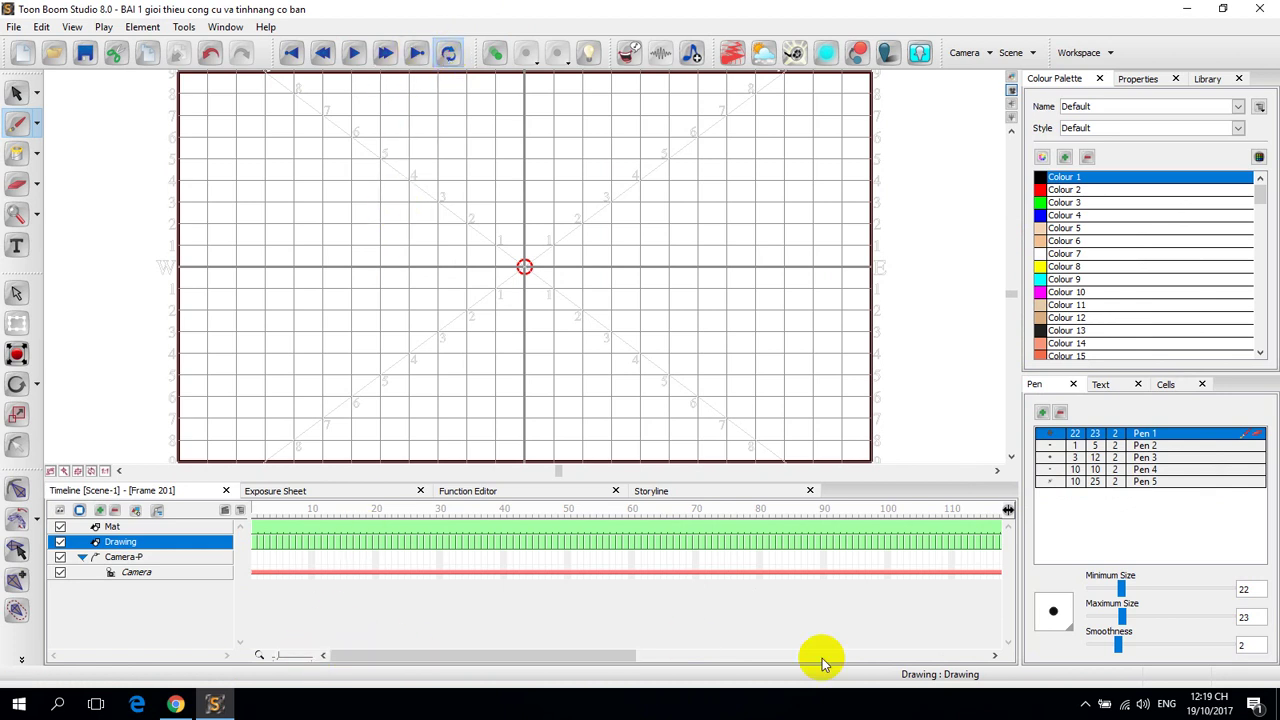
drag(620, 663, 217, 623)
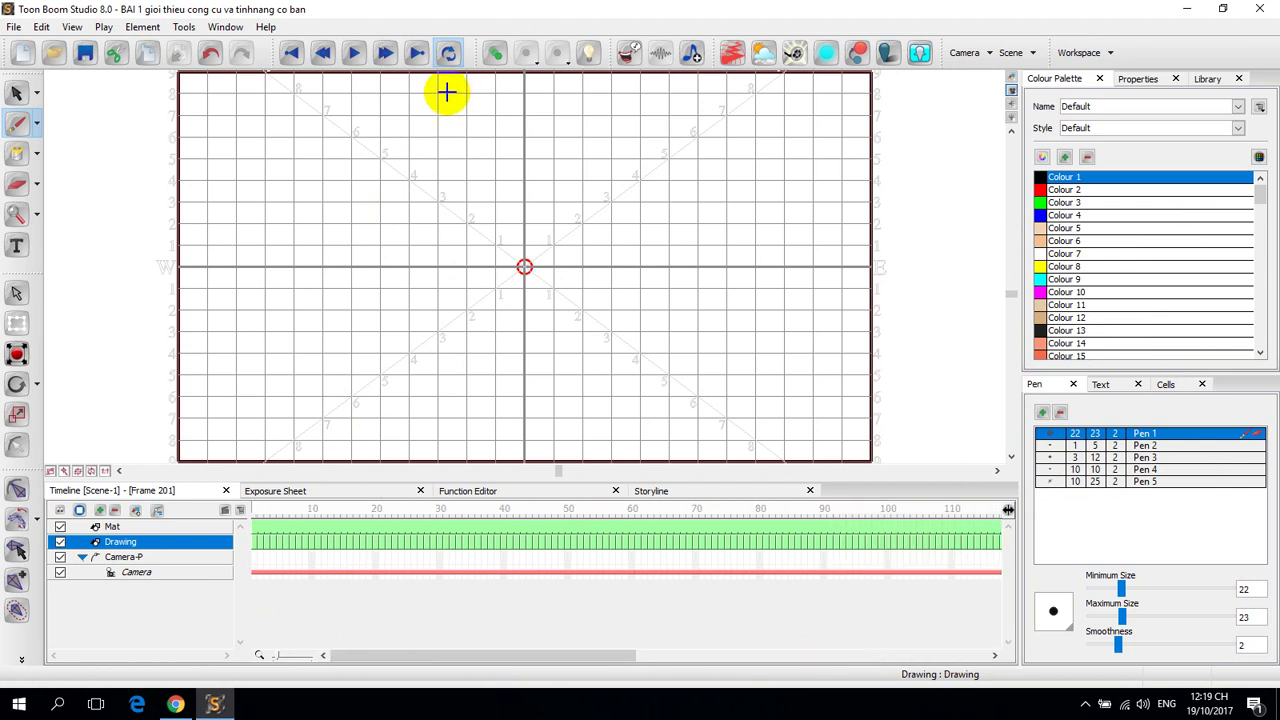
click(355, 54)
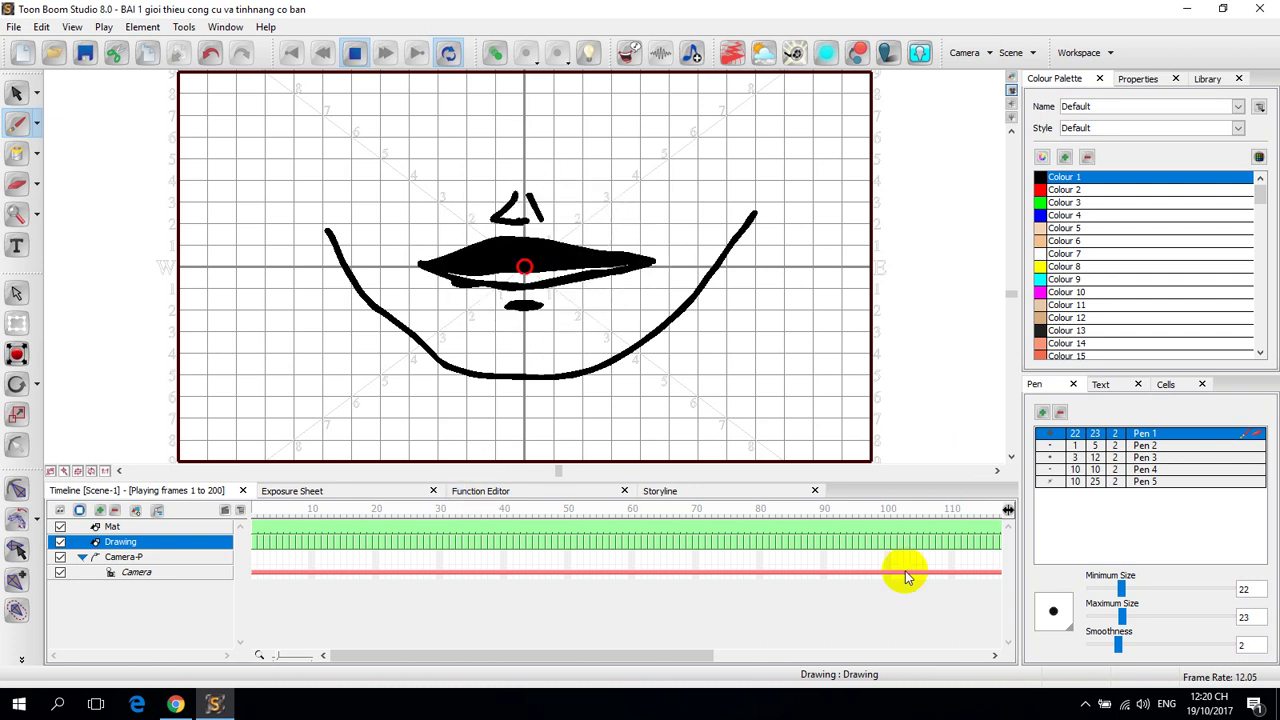
drag(660, 657, 550, 667)
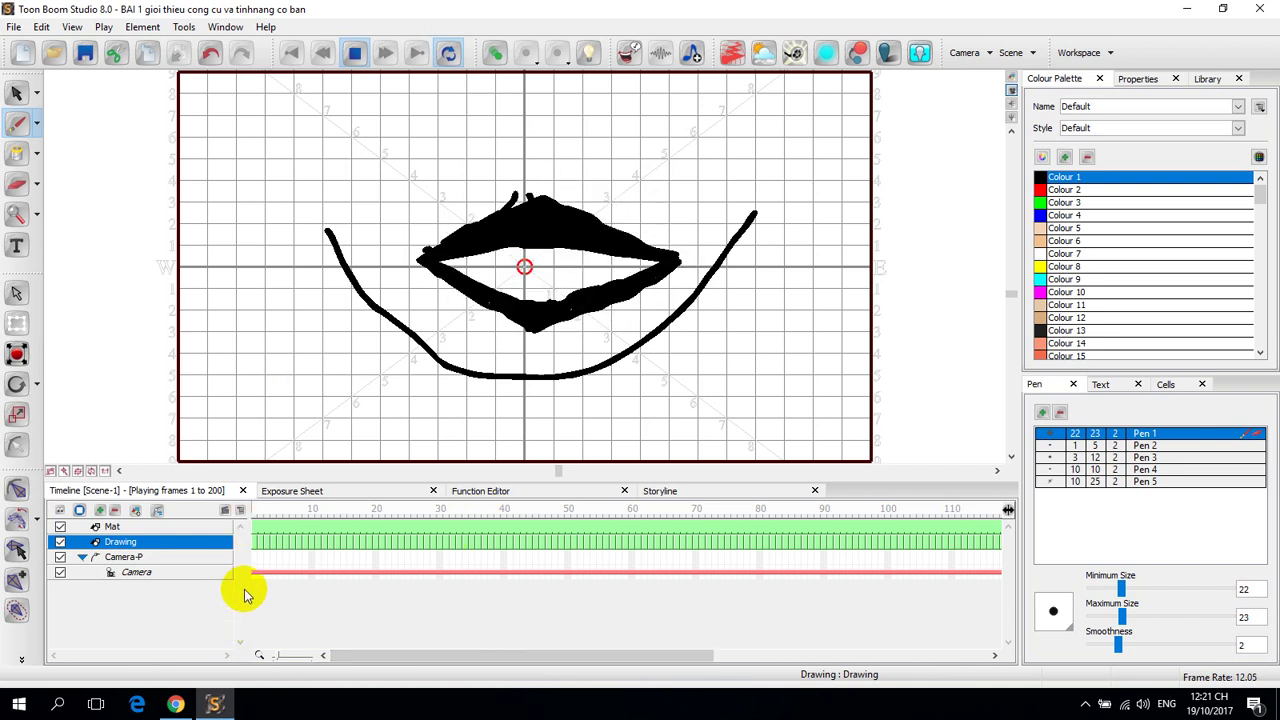
drag(477, 657, 306, 648)
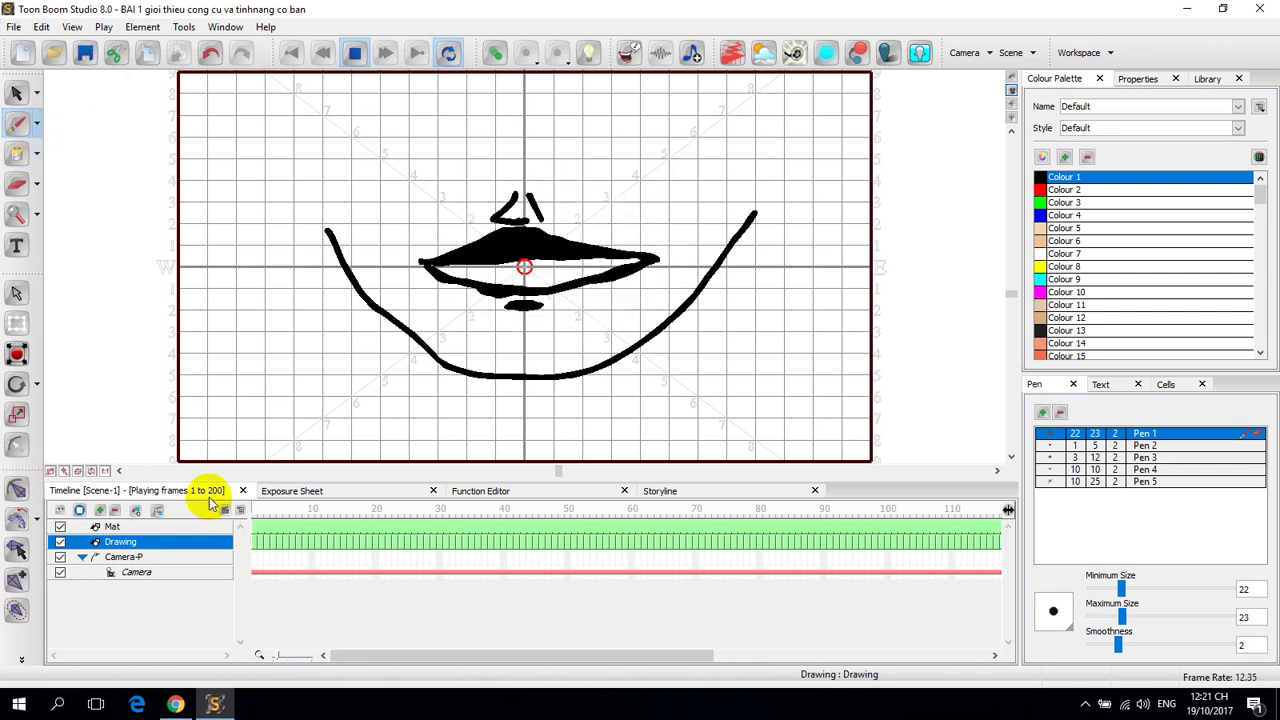